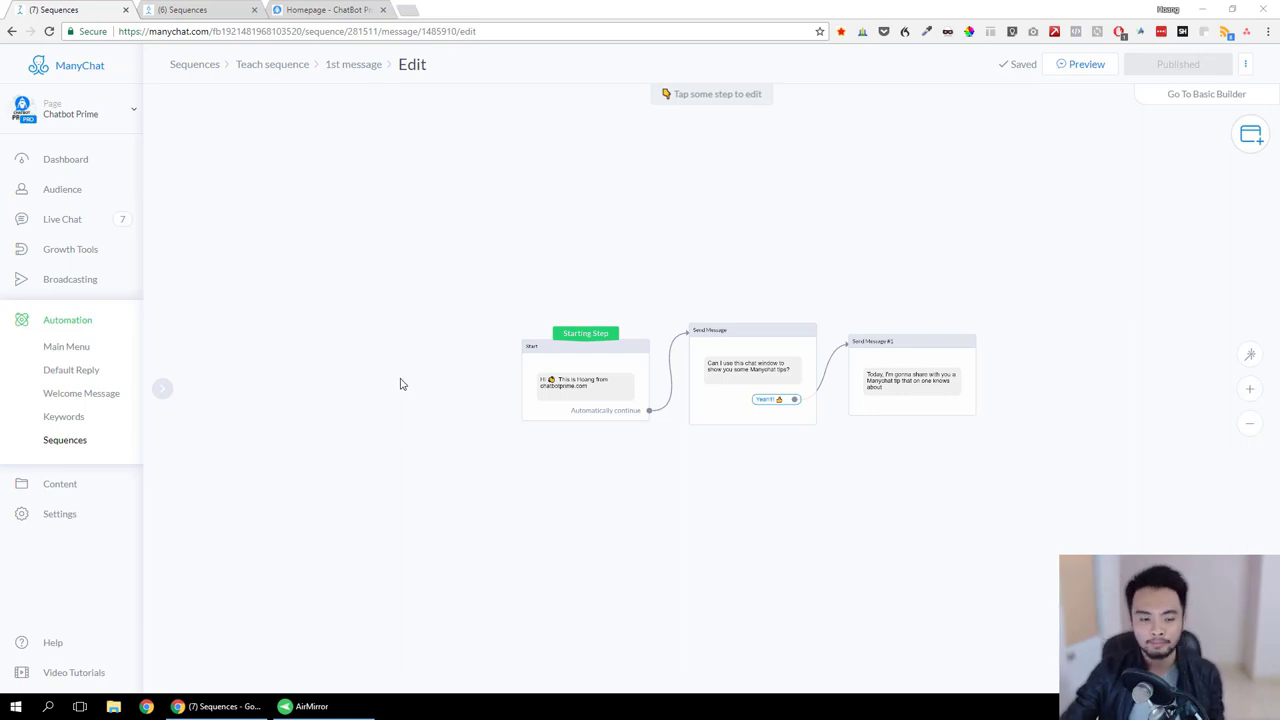
Step: Bring up the AirMirror phone screen to check it and return to the browser
left_click(324, 706)
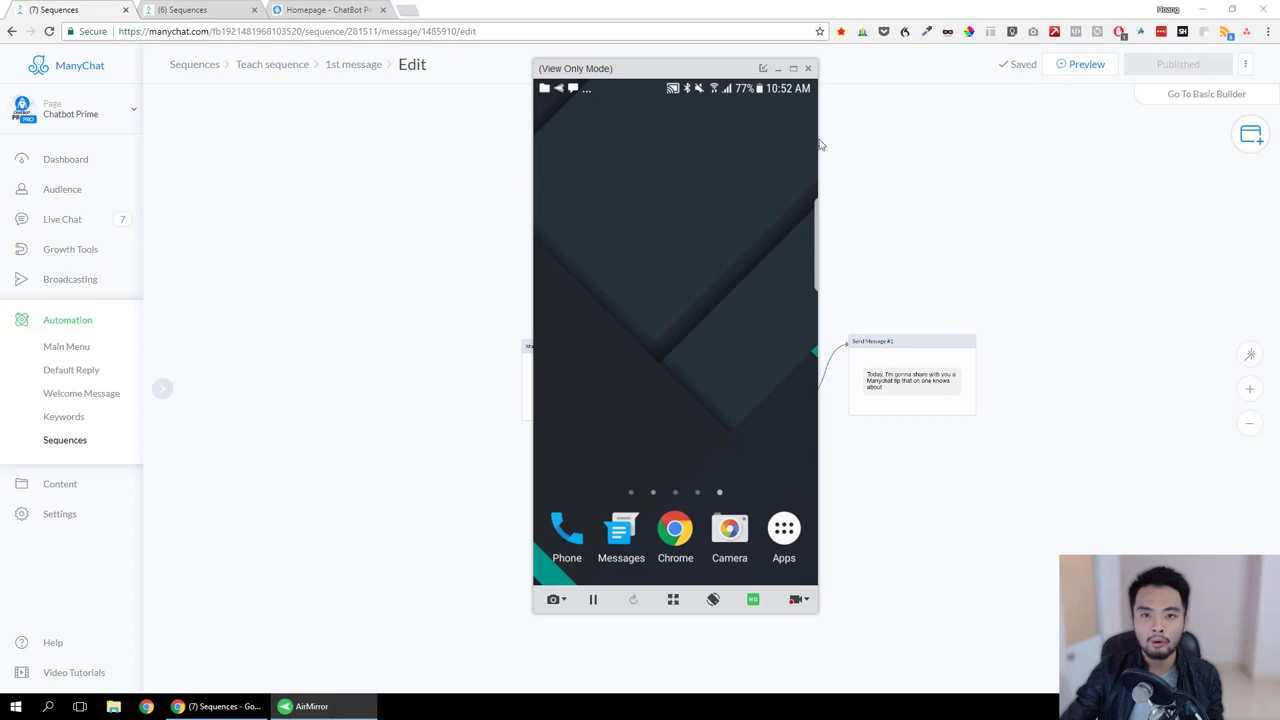
left_click(1205, 9)
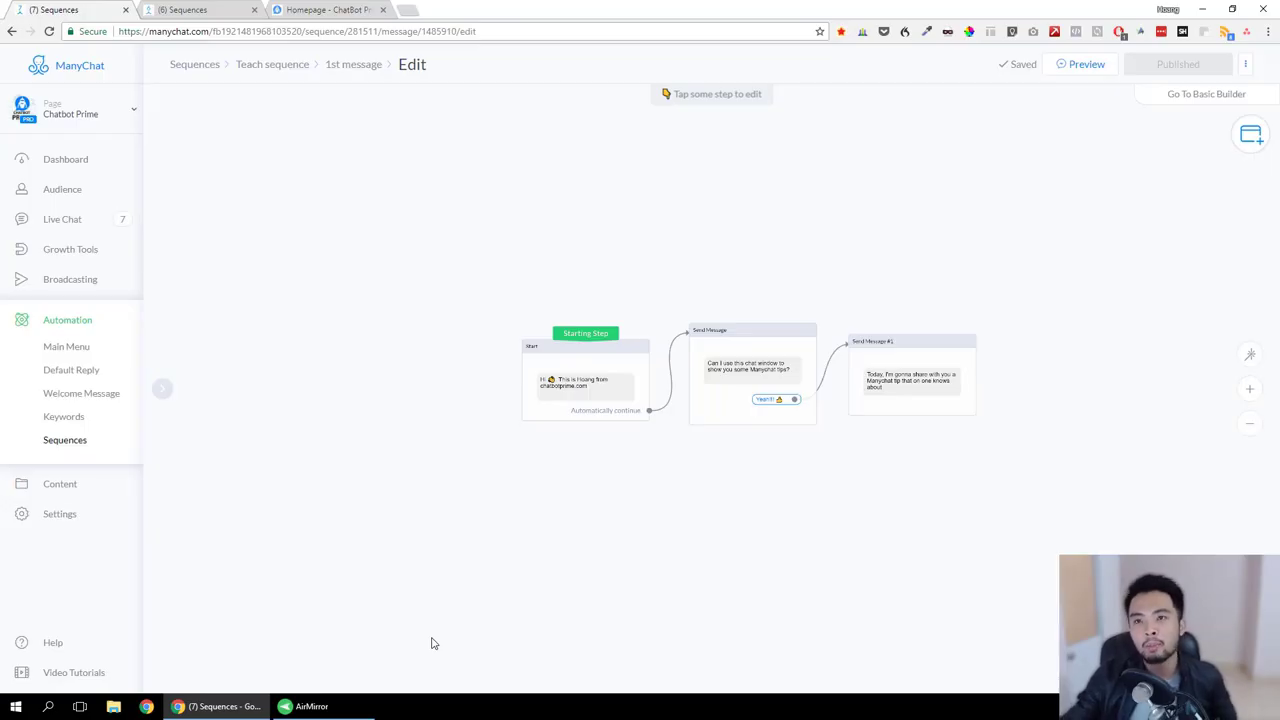
left_click(311, 706)
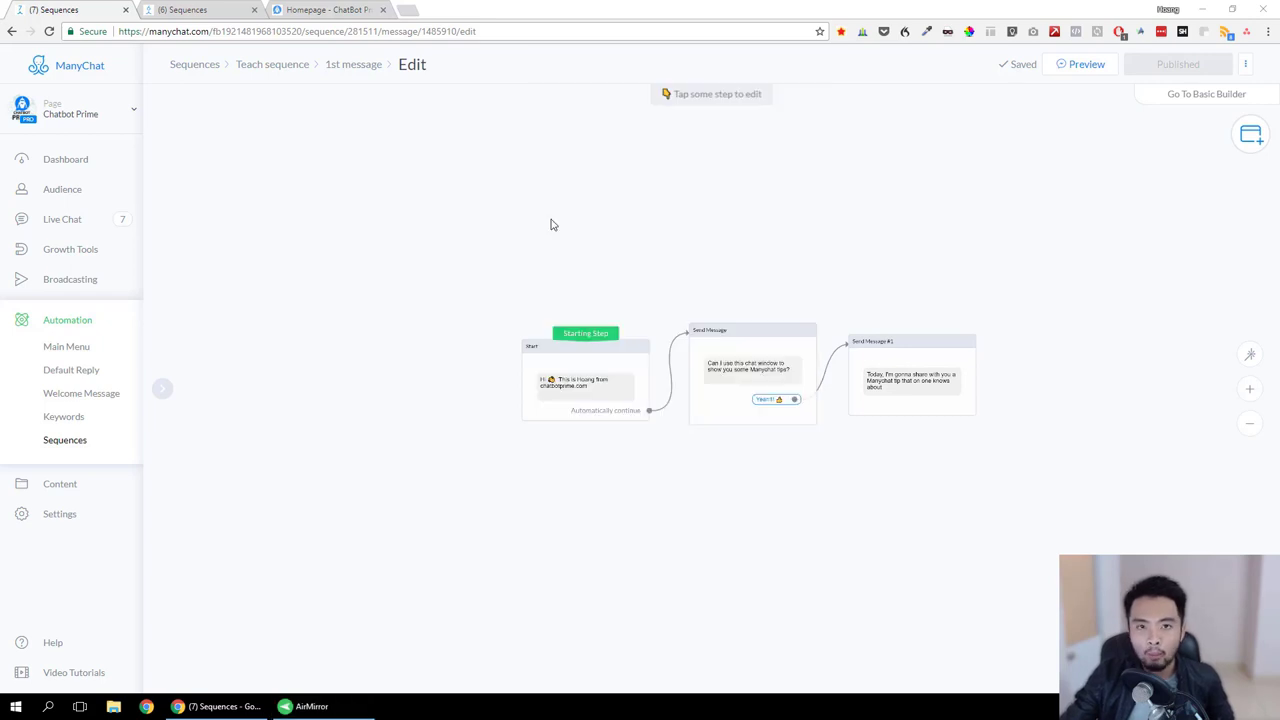
Step: Examine the branching flow of the Franchise sequence's 1st message in the other ManyChat tab
left_click(190, 9)
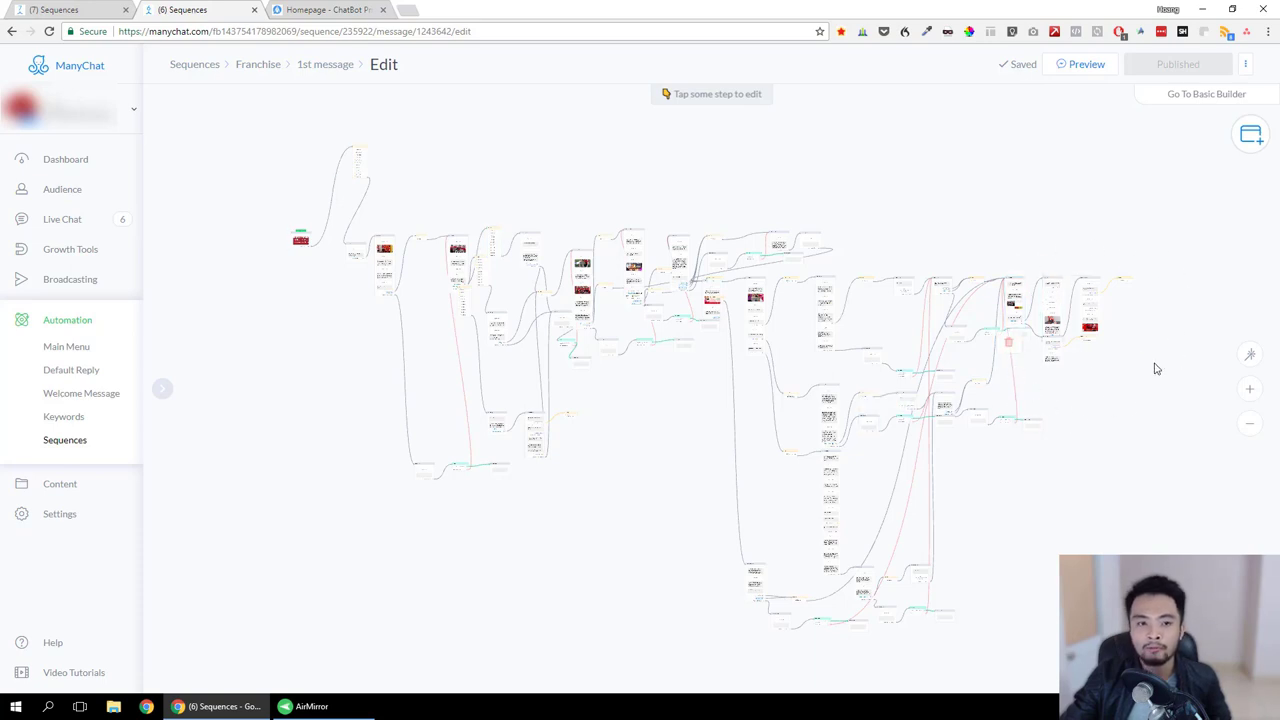
left_click_drag(652, 449, 616, 434)
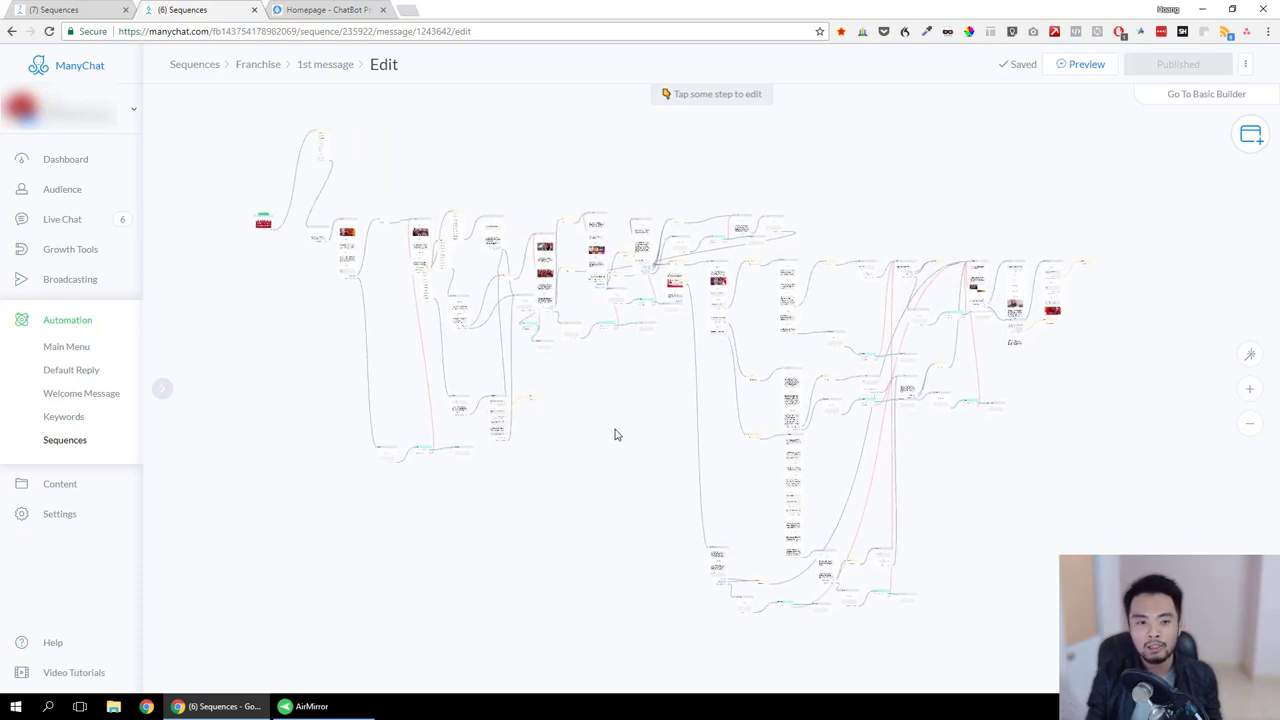
mouse_move(358, 260)
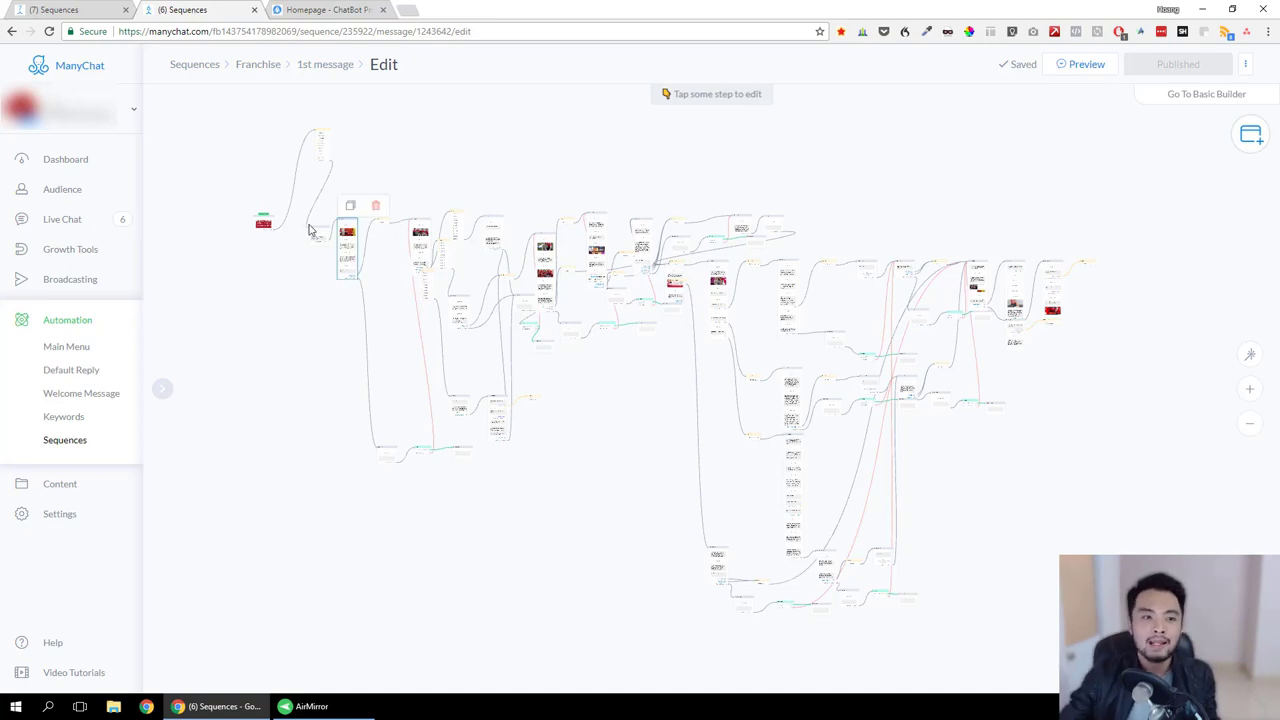
Step: Return to the Teach sequence's 1st message flow and view its three connected blocks up close
left_click(60, 10)
mouse_move(791, 408)
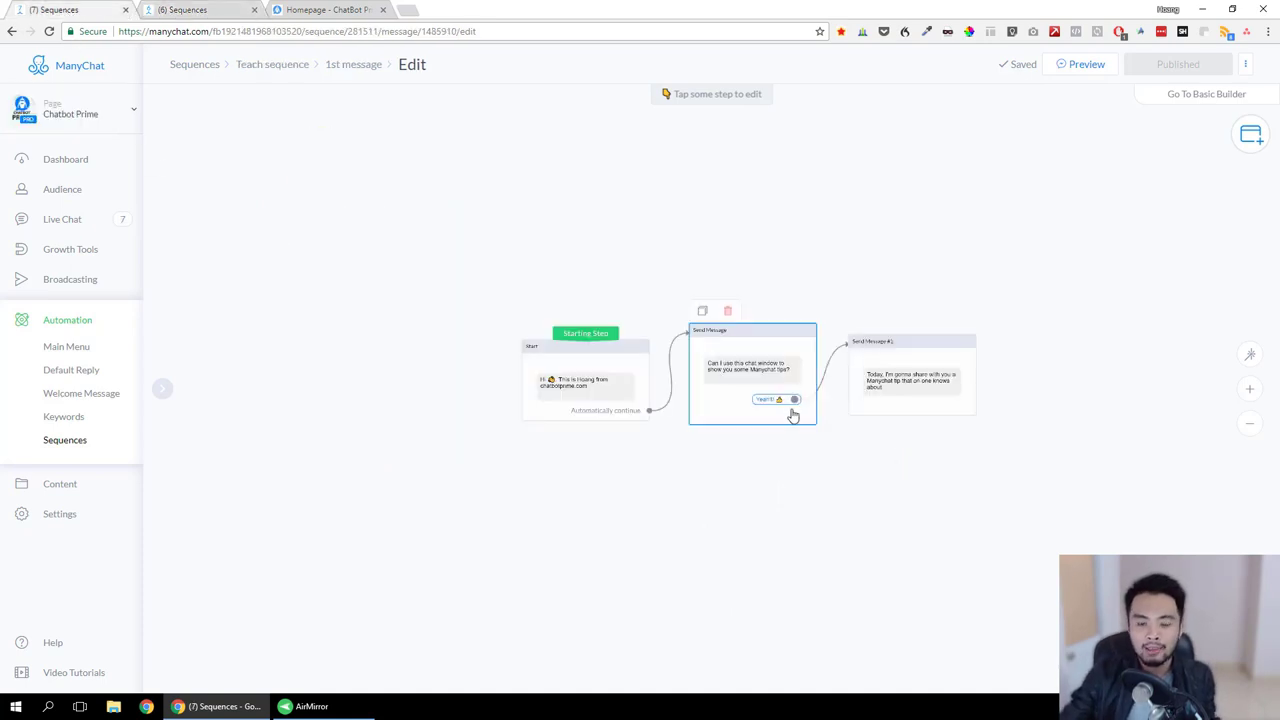
scroll(827, 437, "up", 3)
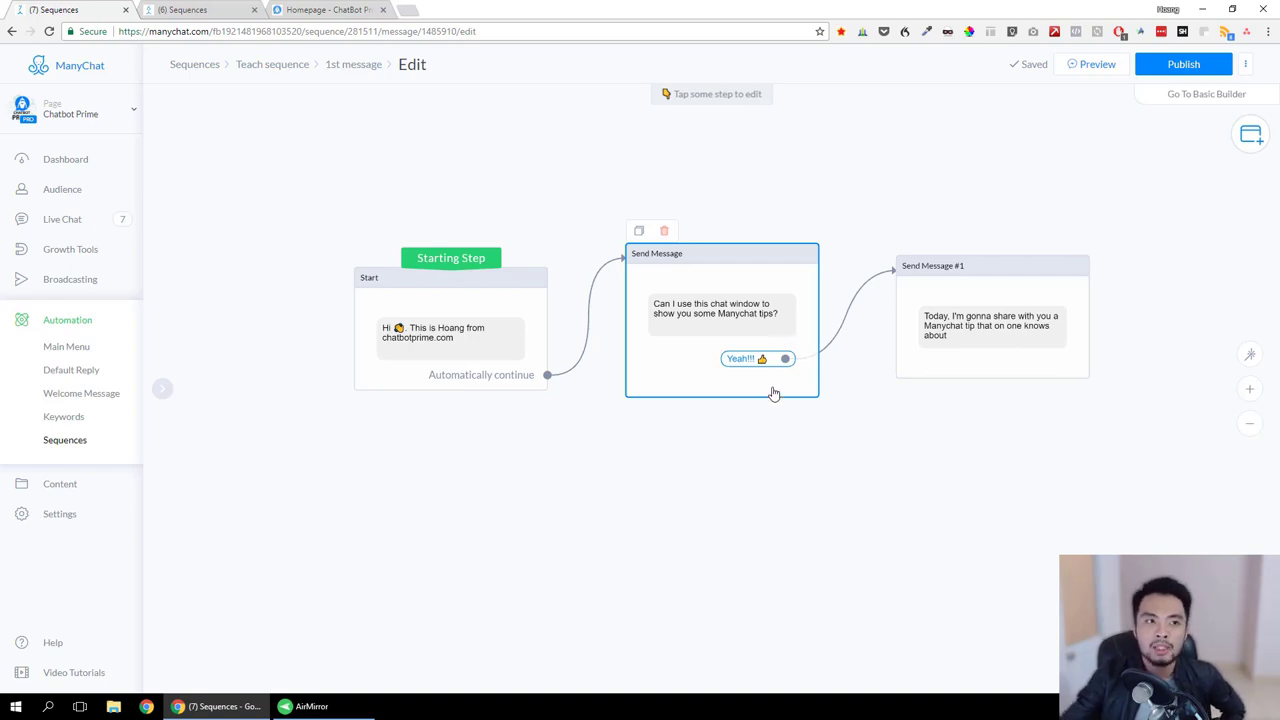
left_click(200, 10)
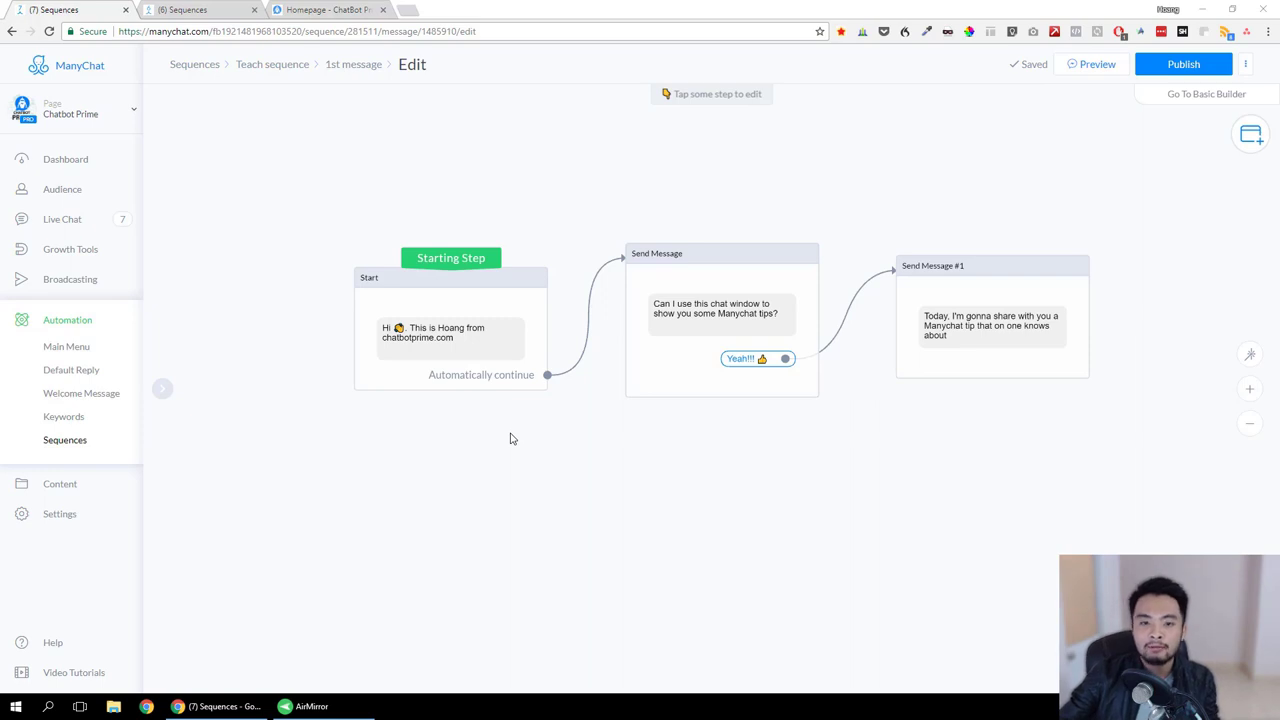
mouse_move(840, 460)
left_mouse_down()
mouse_move(787, 487)
mouse_move(822, 470)
left_mouse_up()
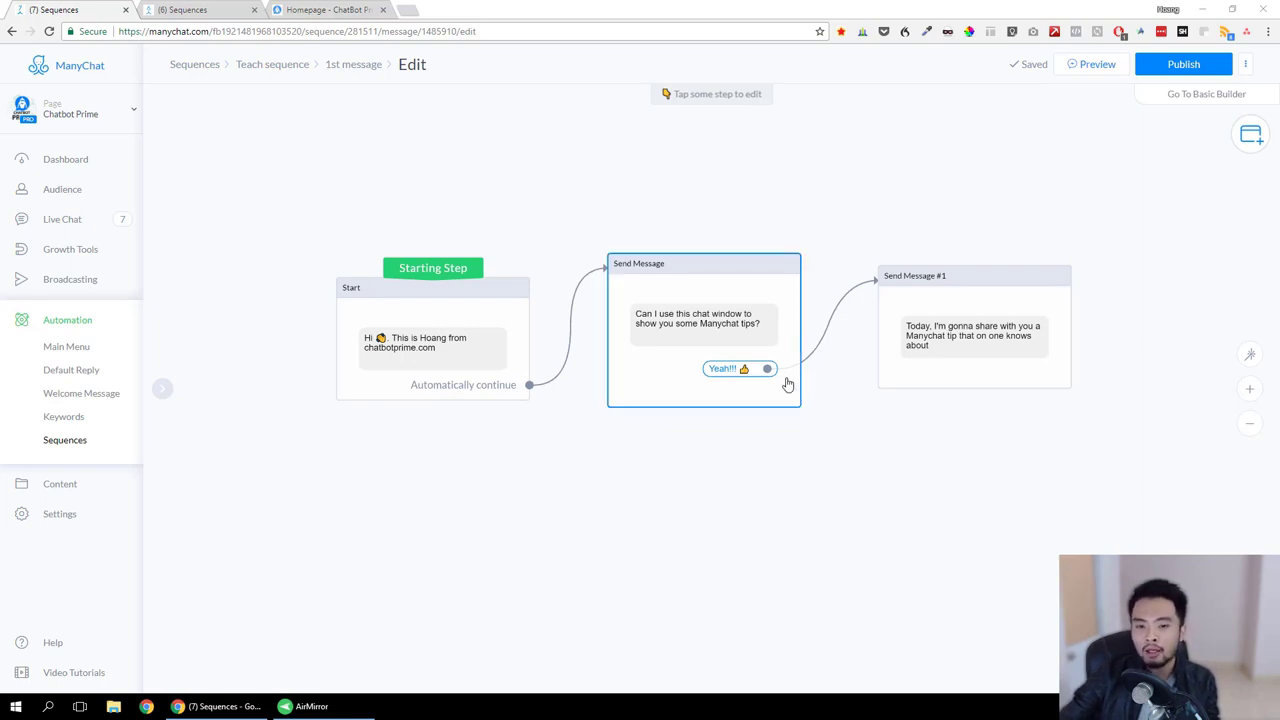
Step: Rearrange the Start, Send Message and Send Message #1 blocks with more space between them
left_click_drag(737, 268, 736, 219)
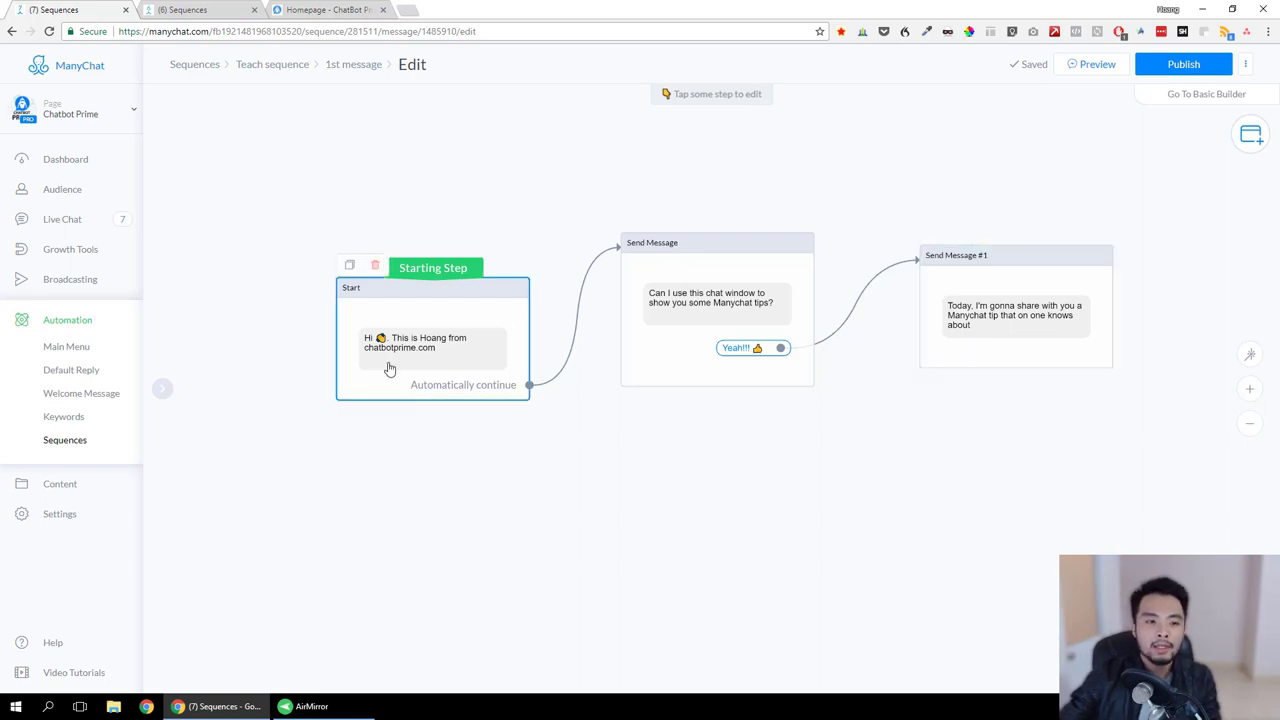
left_click_drag(492, 307, 453, 262)
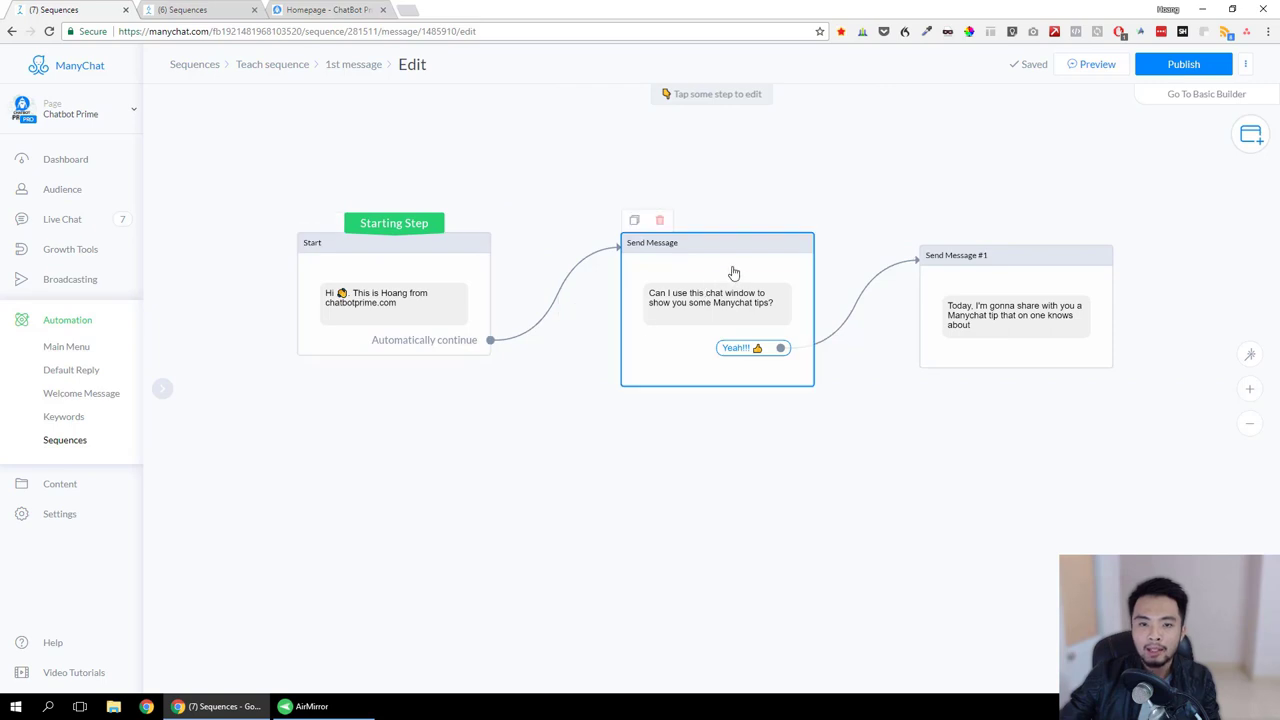
left_click_drag(731, 271, 752, 193)
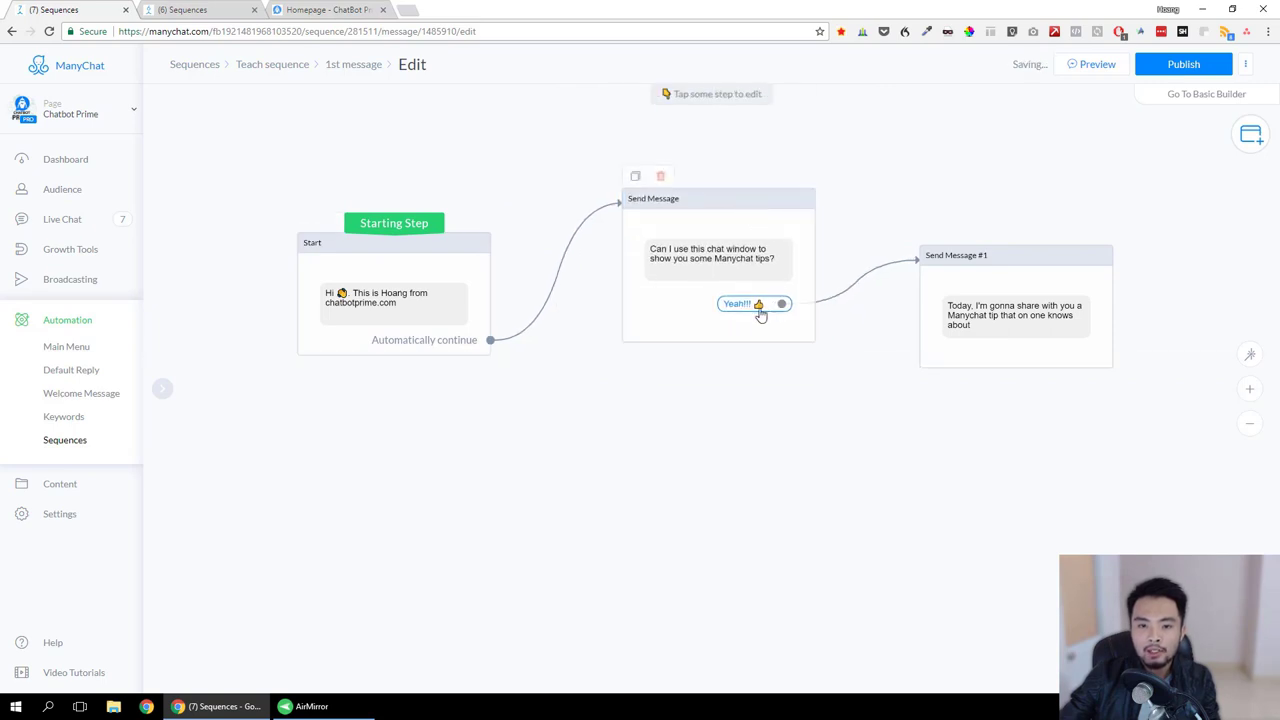
left_click_drag(957, 263, 990, 213)
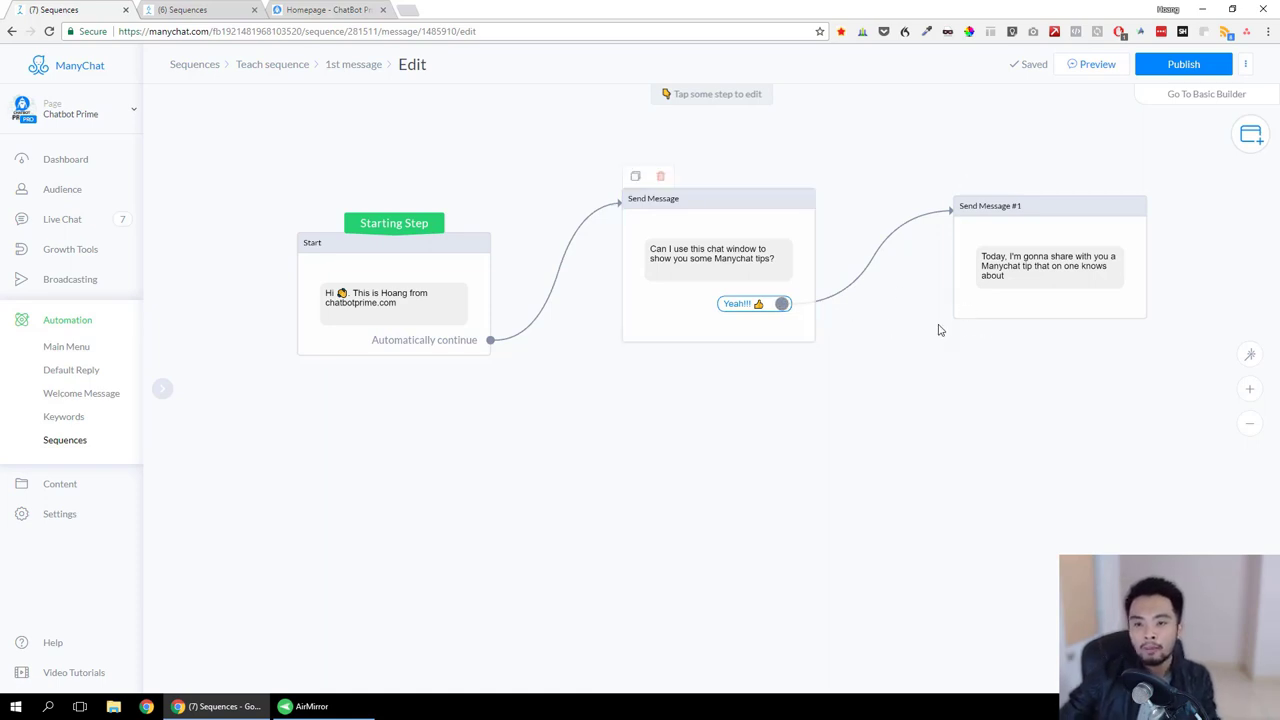
mouse_move(1008, 318)
left_mouse_down()
mouse_move(1017, 291)
mouse_move(1018, 316)
left_mouse_up()
Step: Branch the "Yeah!!!" quick reply to a new Action Group placed between Send Message and Send Message #1
left_click_drag(782, 304, 858, 270)
left_click(912, 298)
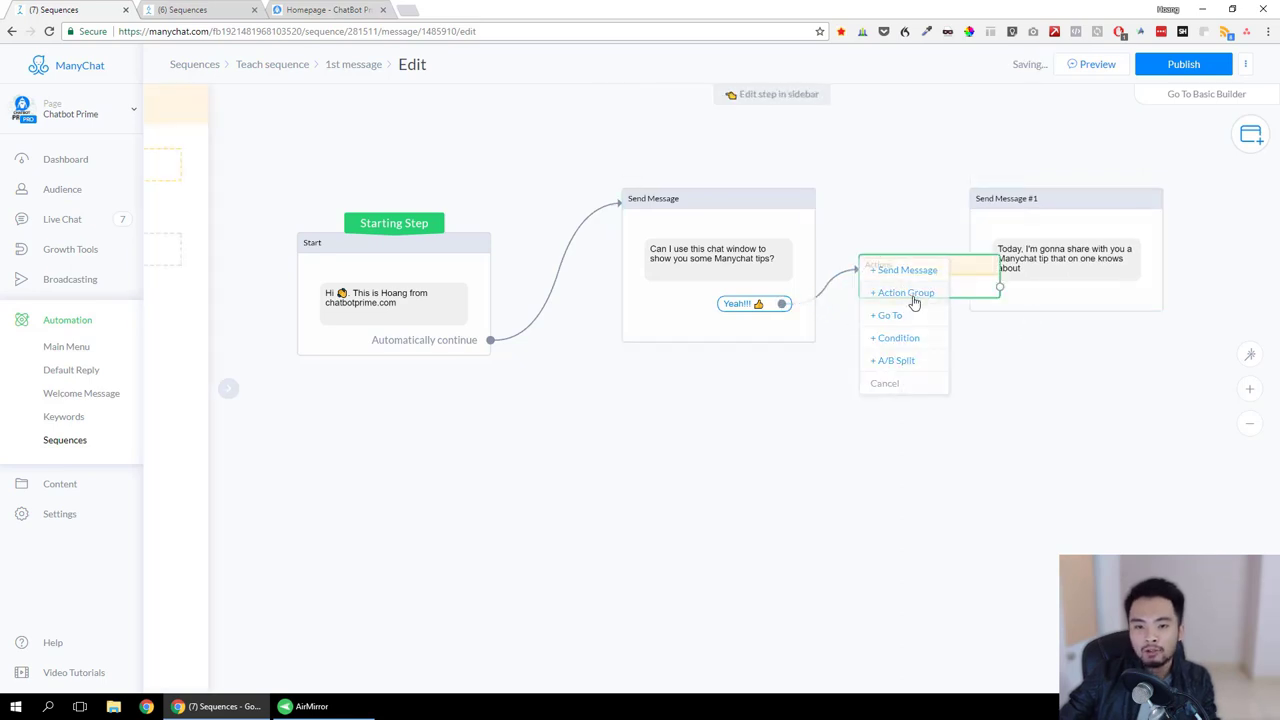
left_click_drag(1054, 203, 1165, 176)
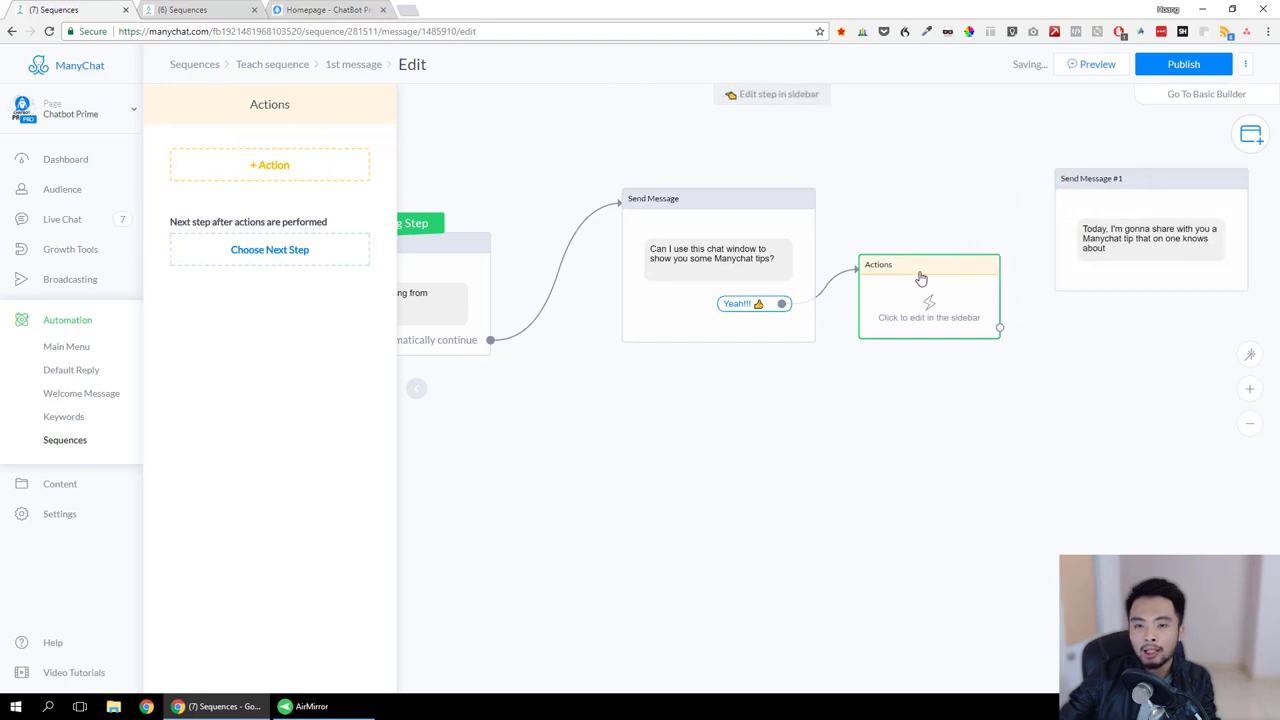
left_click_drag(920, 277, 978, 255)
Step: Add an Add Tag action with the tag "button clicked 1" to the new Actions block
left_click(265, 165)
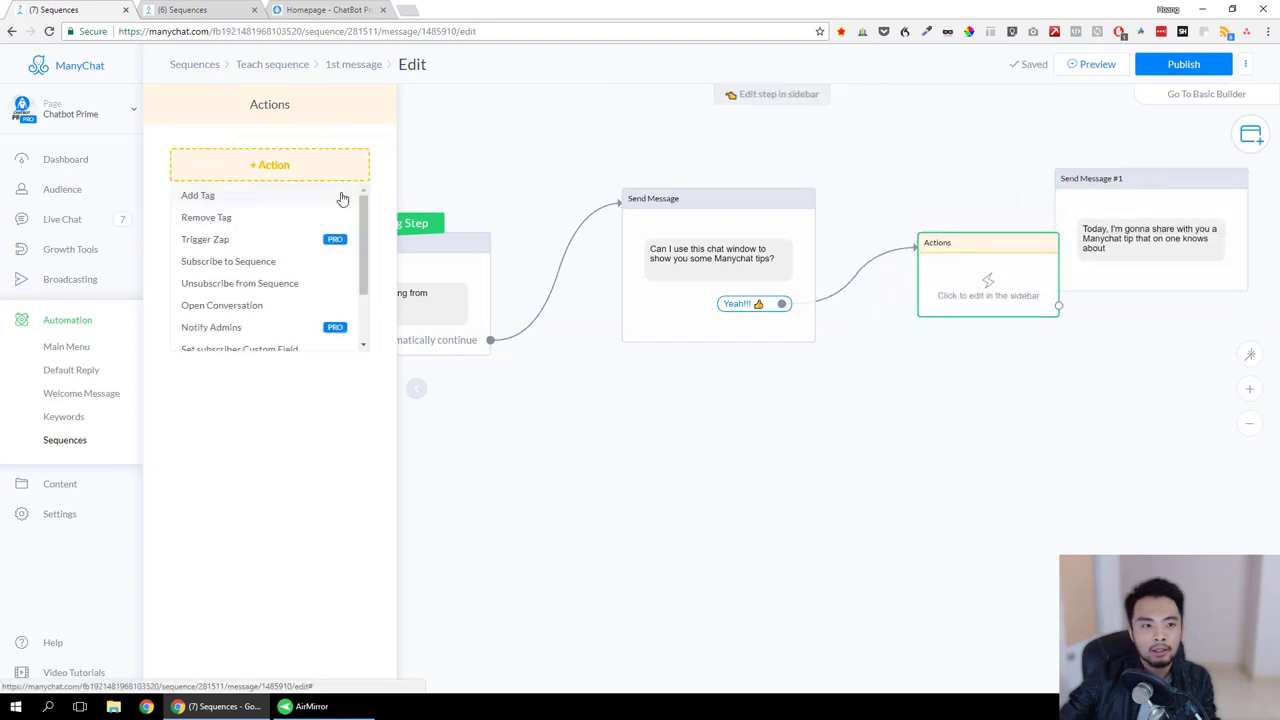
left_click(242, 200)
left_click(237, 185)
type("b")
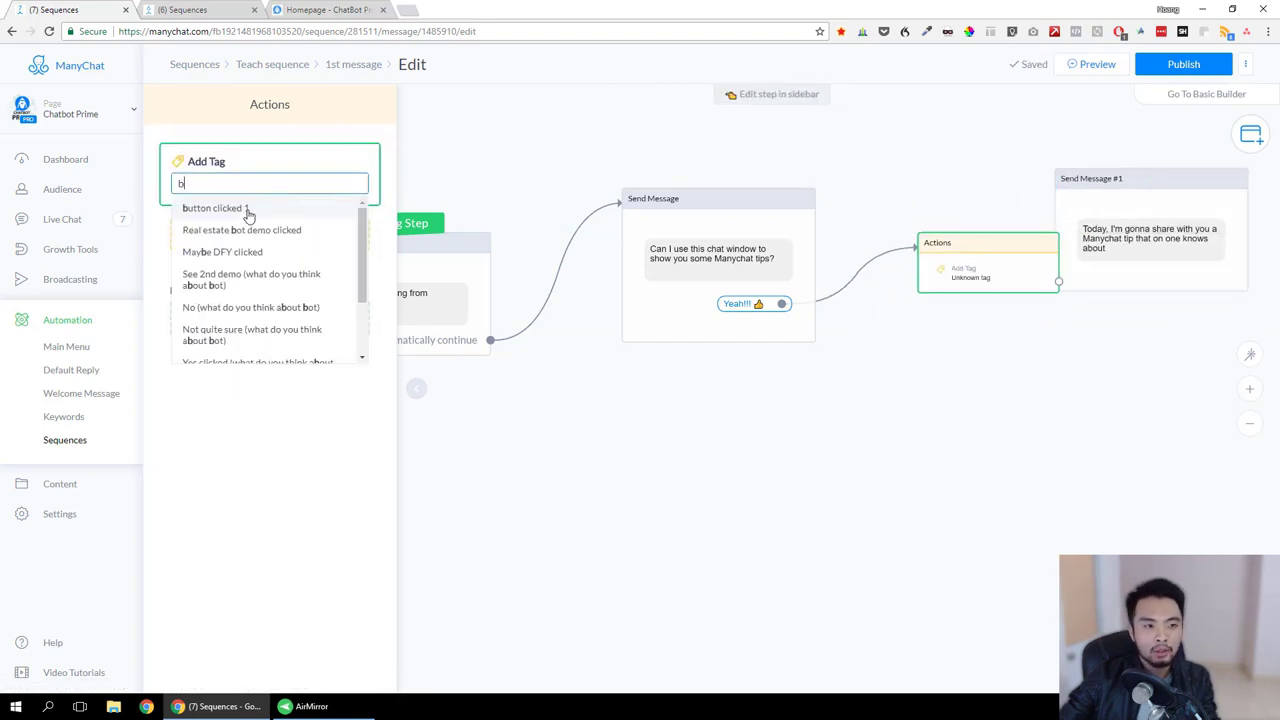
left_click(232, 214)
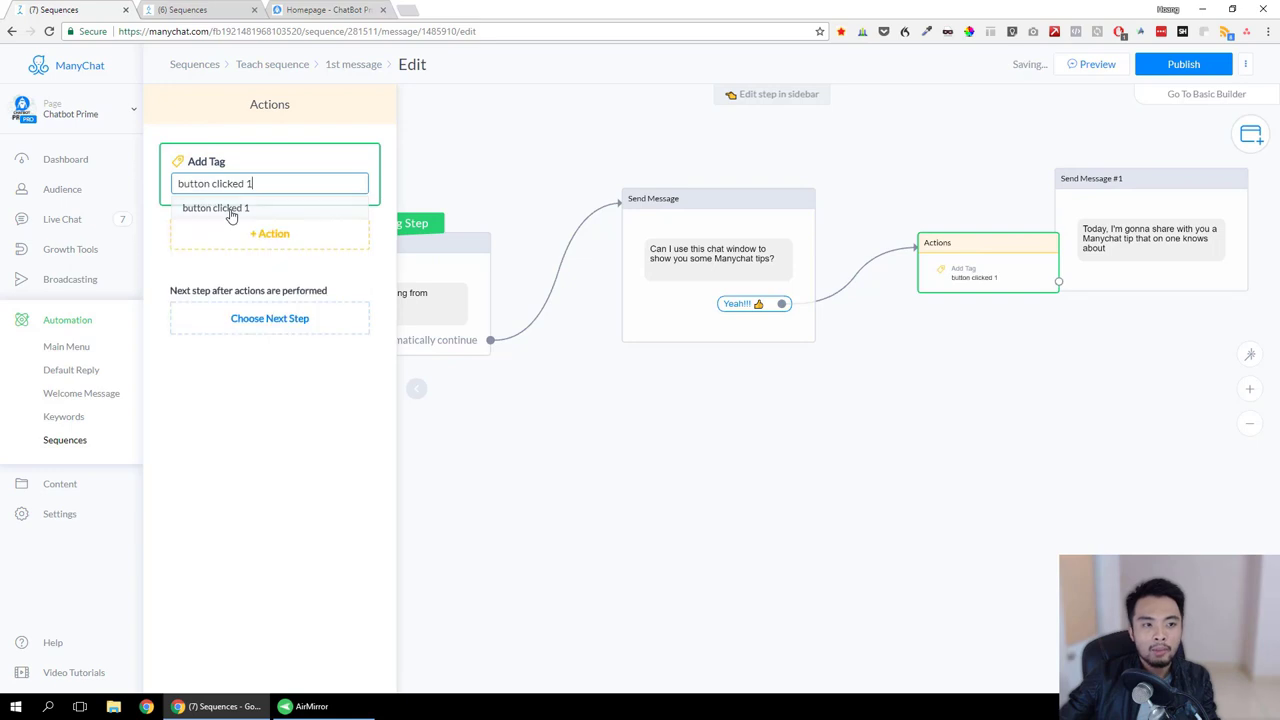
left_click(309, 284)
Step: Connect the Actions block to Send Message #1 and reposition the Actions and Send Message blocks
left_click_drag(997, 254, 954, 245)
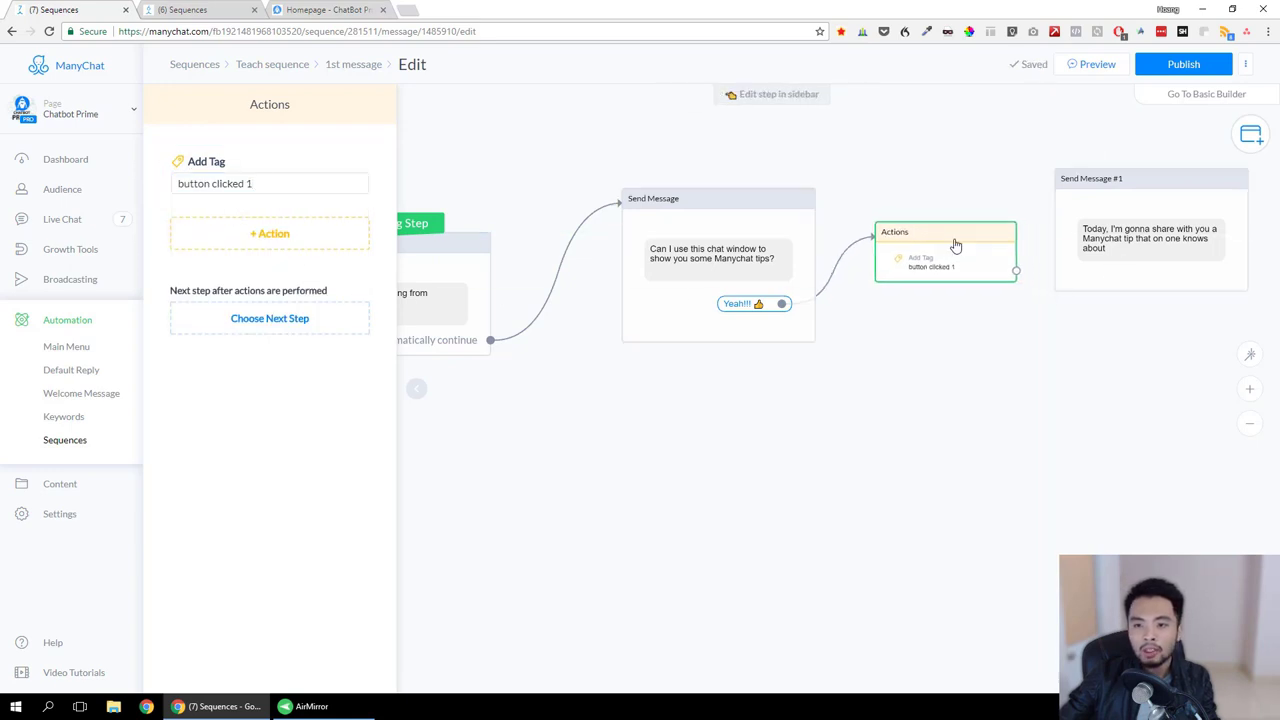
left_click_drag(1016, 271, 1074, 258)
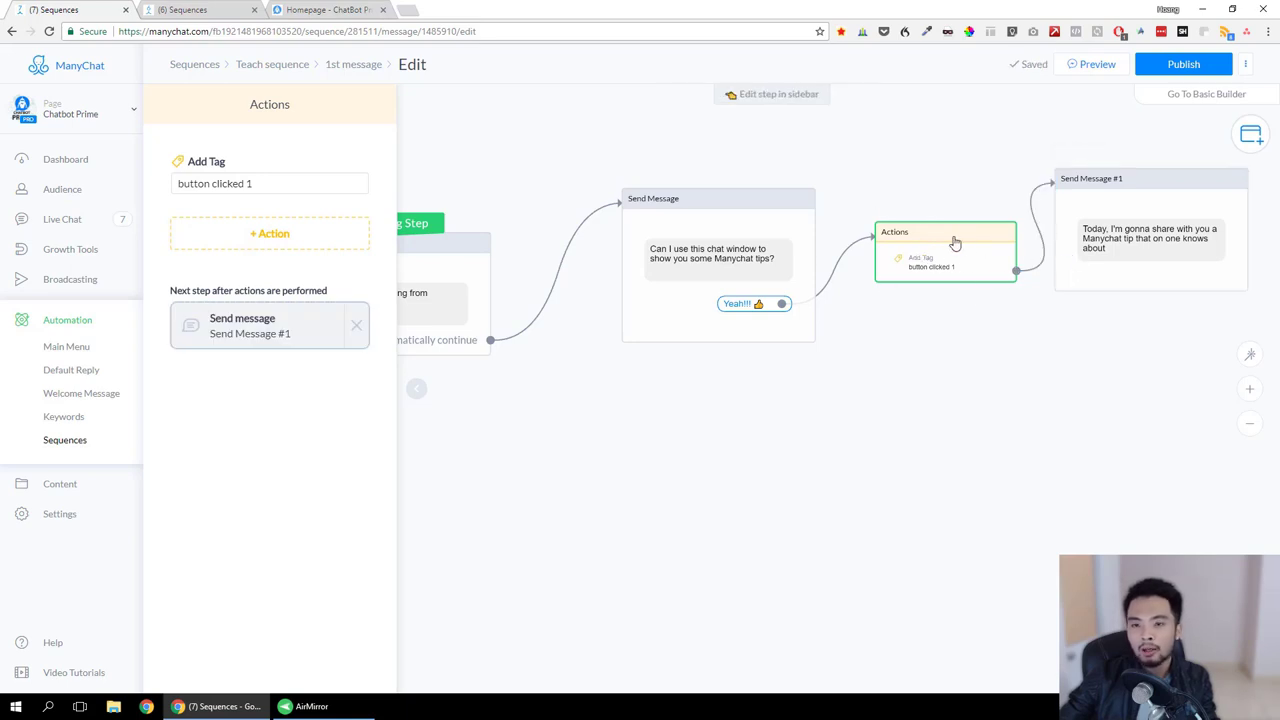
mouse_move(951, 240)
left_mouse_down()
mouse_move(971, 198)
mouse_move(946, 211)
mouse_move(945, 252)
left_mouse_up()
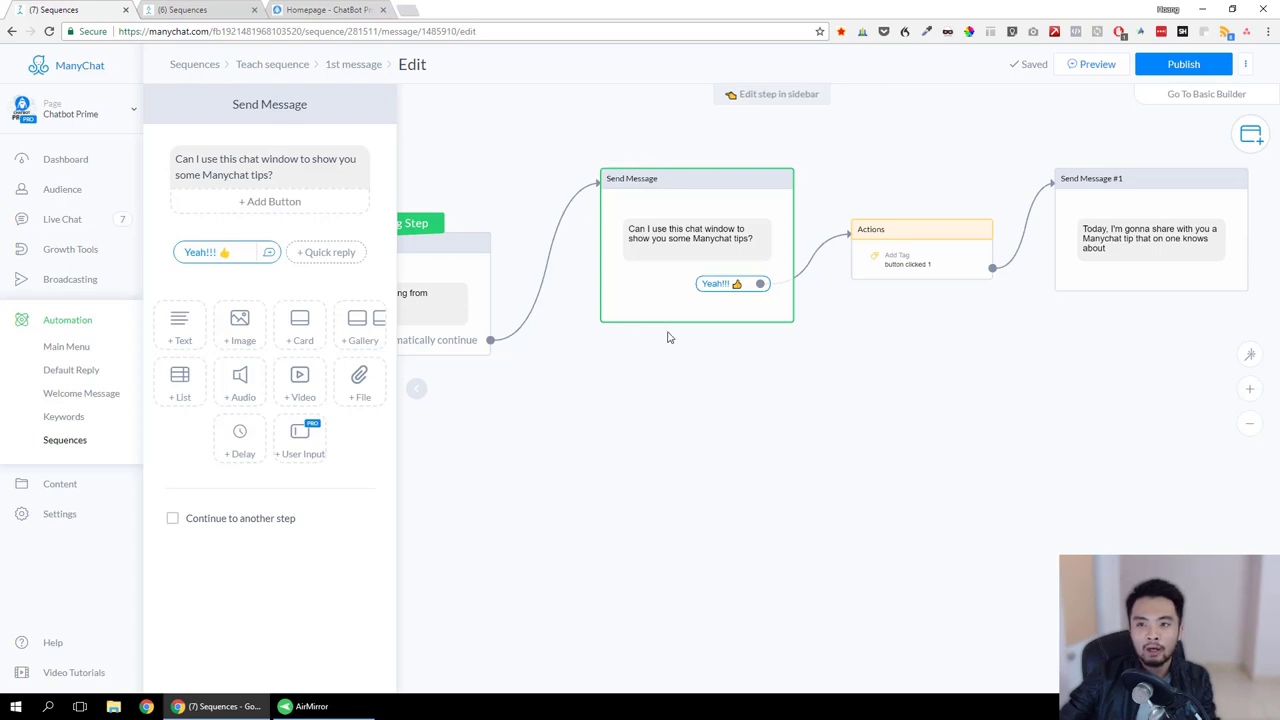
left_click(696, 419)
left_click(676, 315)
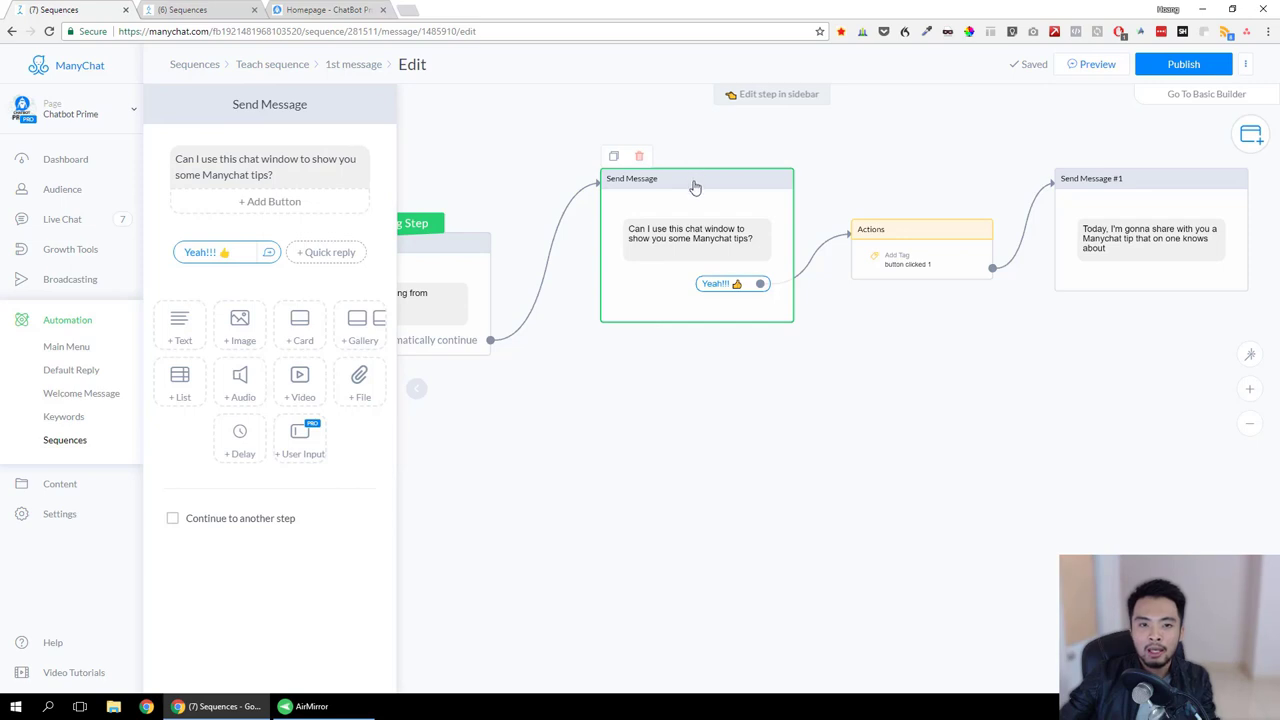
left_click_drag(695, 188, 681, 221)
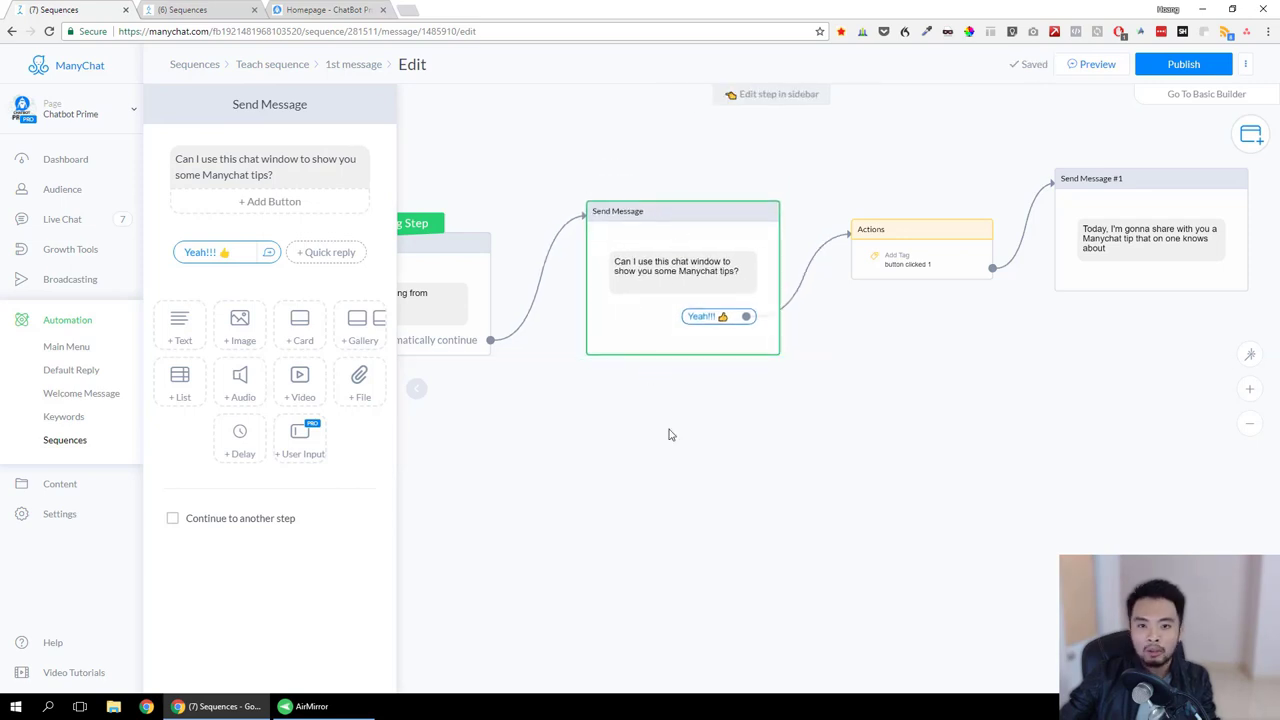
Step: Add a new Send Message block to the flow and place it below the first Send Message block
left_click(1254, 138)
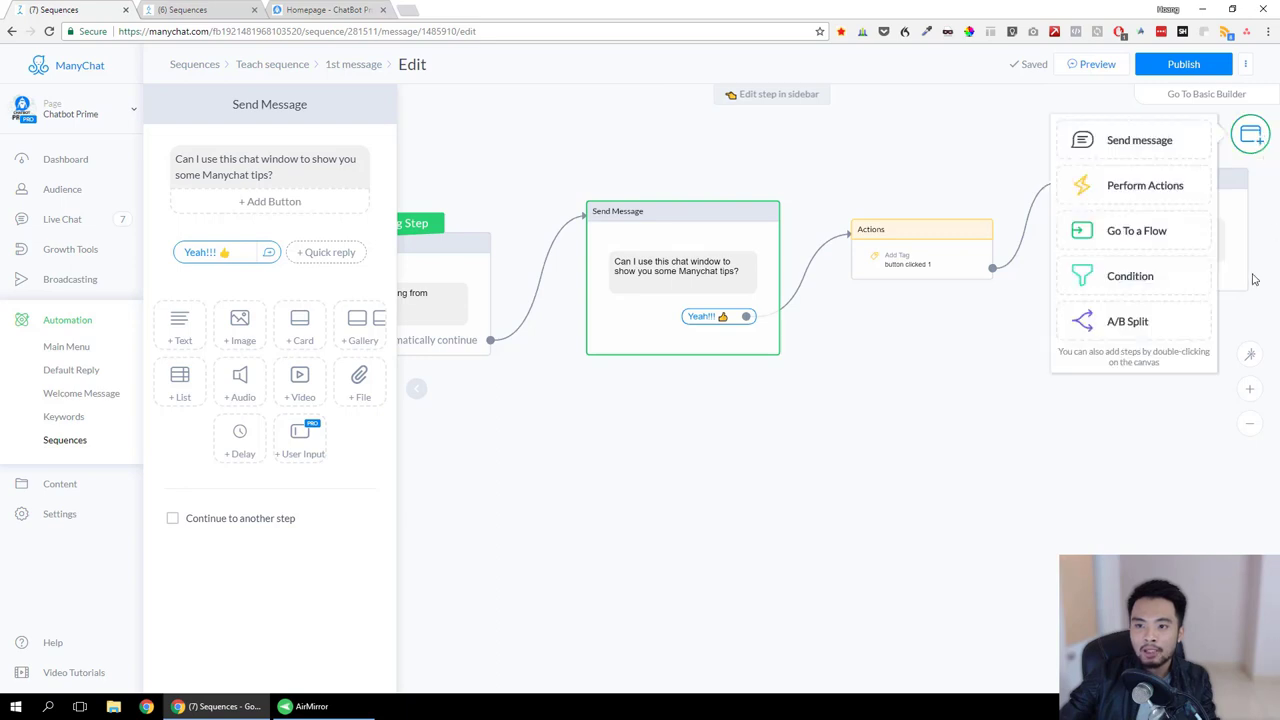
left_click(1143, 150)
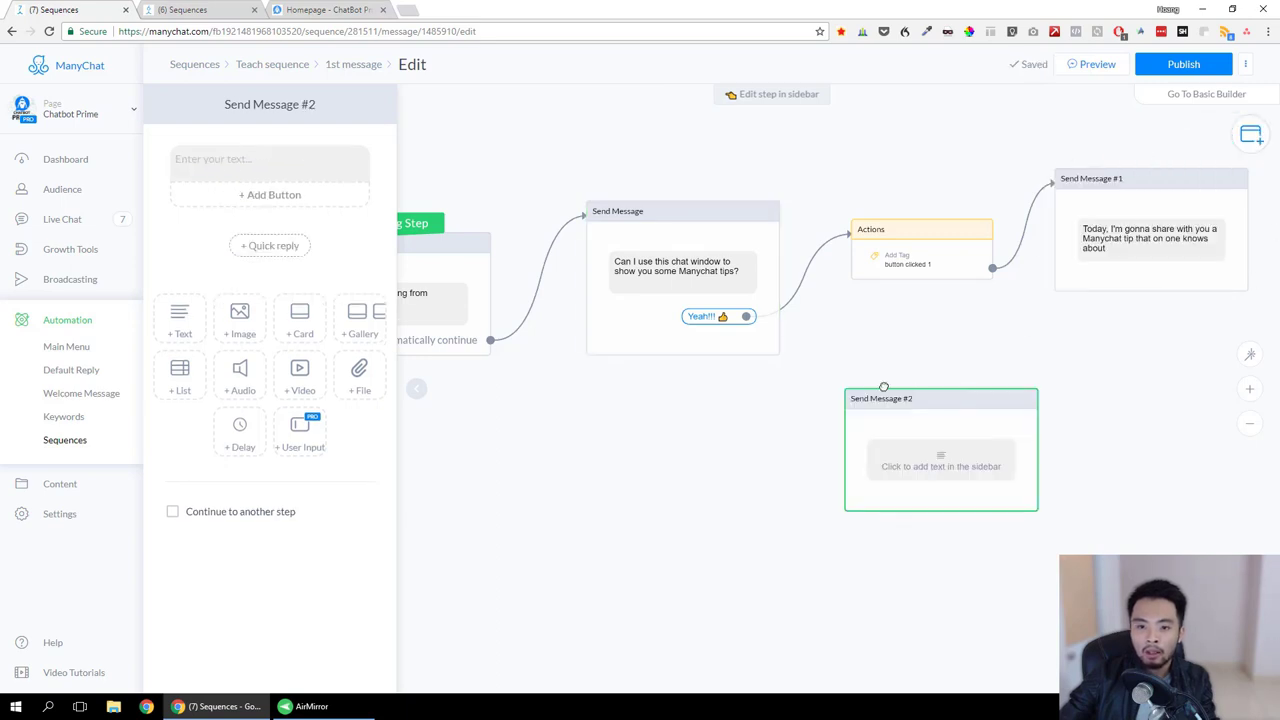
left_click_drag(974, 398, 793, 409)
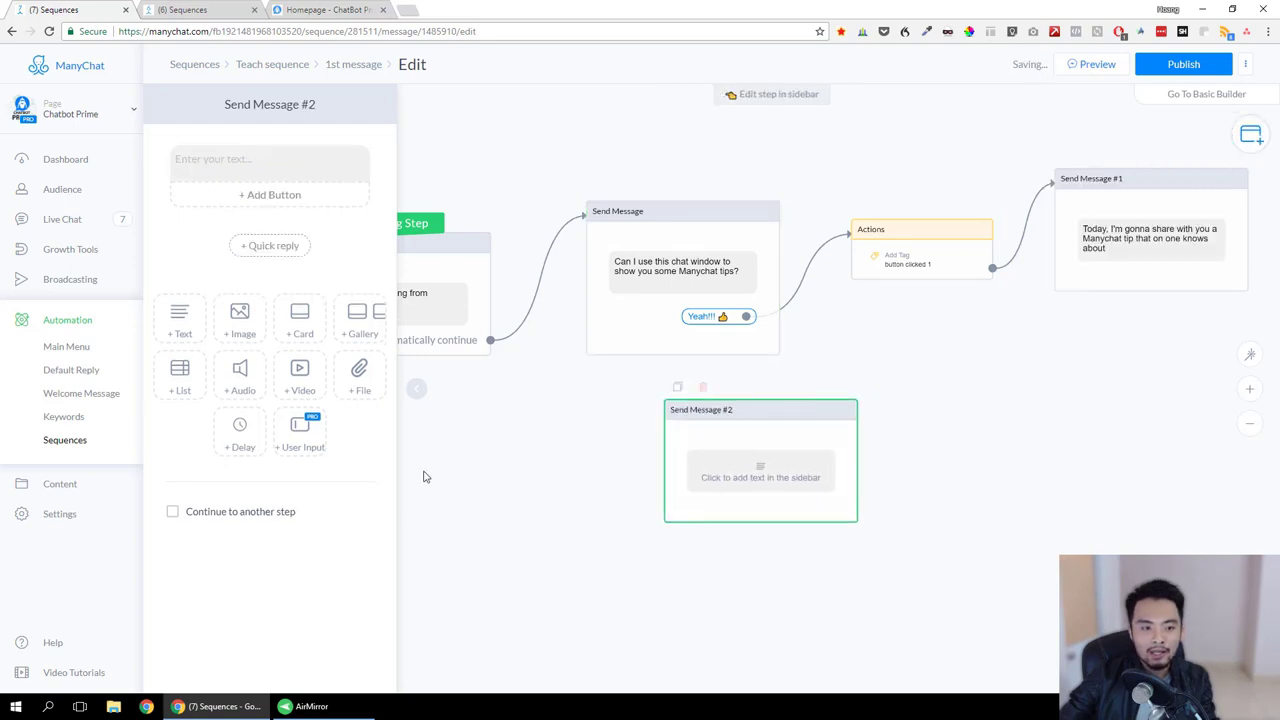
Step: Add a 15-second delay above the text in Send Message #2, with the typing indicator turned off
left_click(240, 432)
left_click(302, 164)
left_click(303, 165)
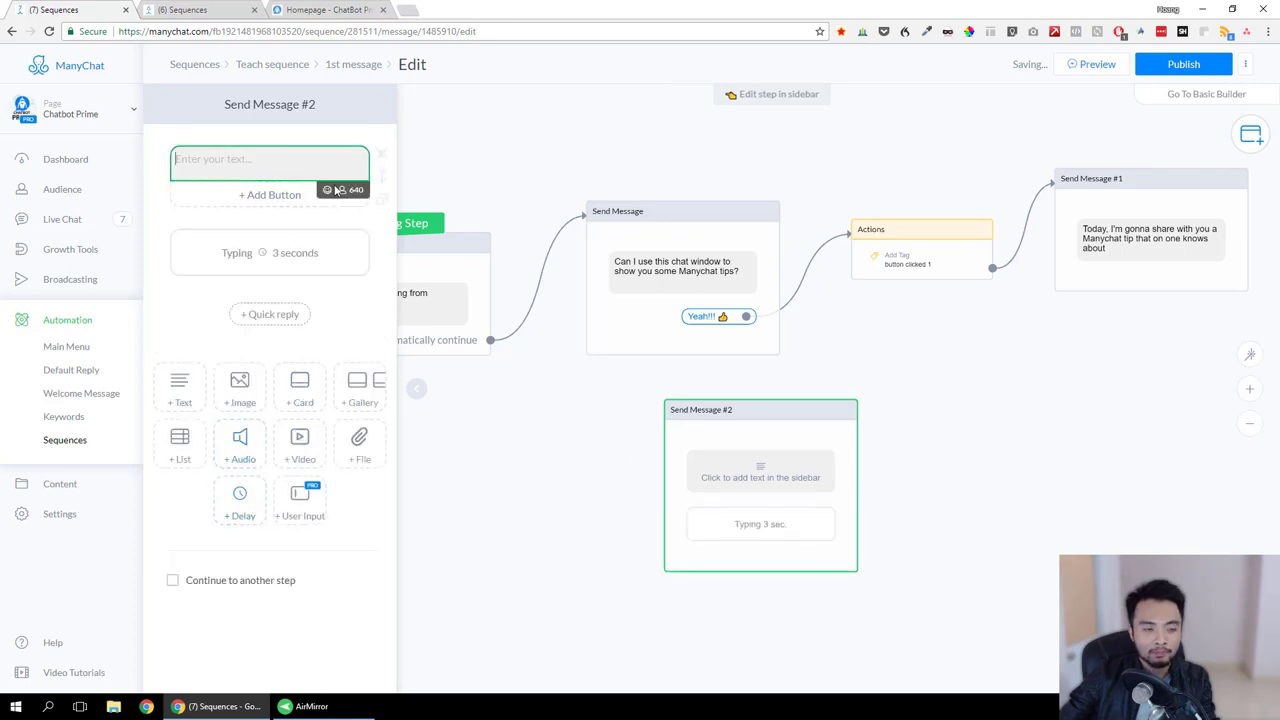
double_click(445, 178)
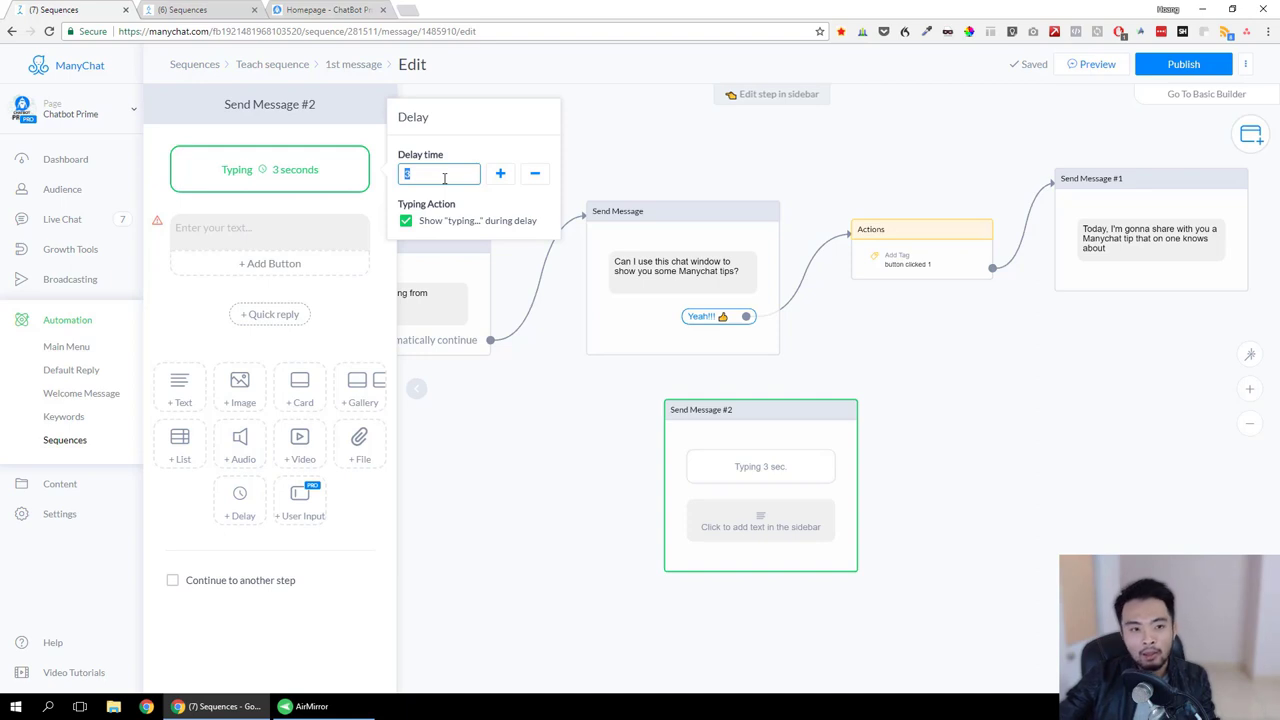
type("15")
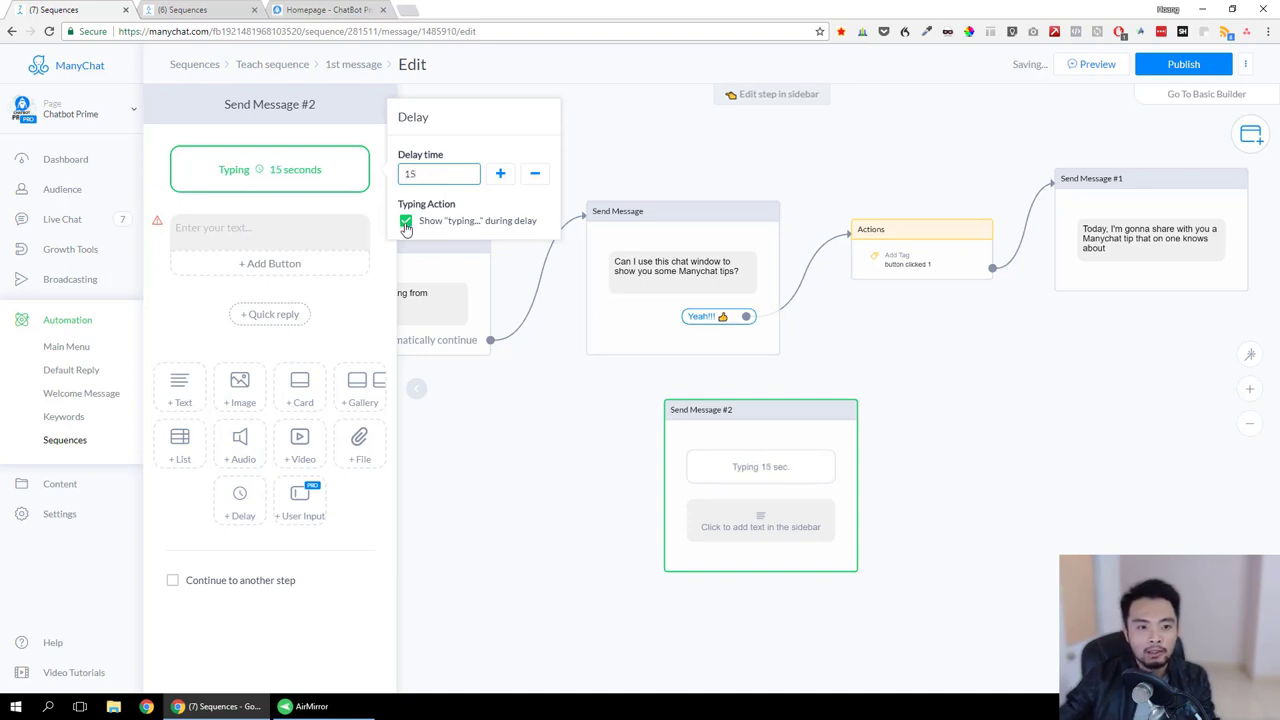
left_click(406, 224)
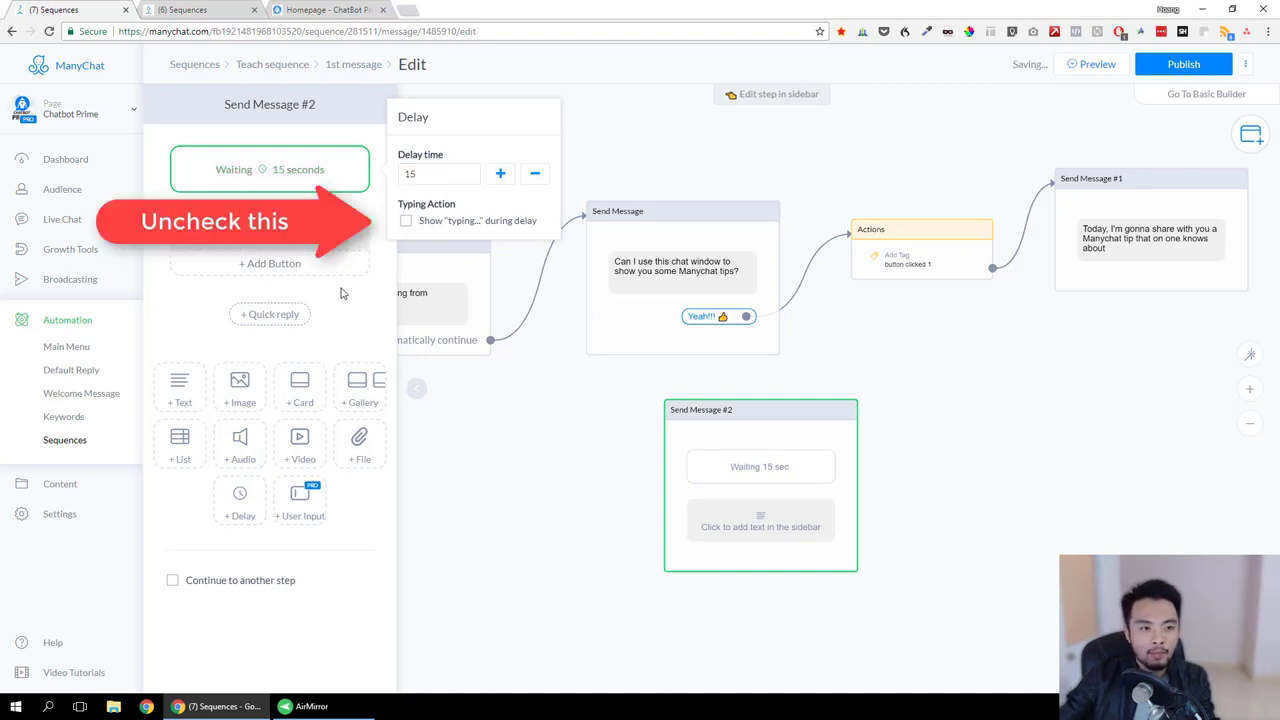
Step: Delete the empty text block from Send Message #2 and try to publish the flow
left_click(280, 228)
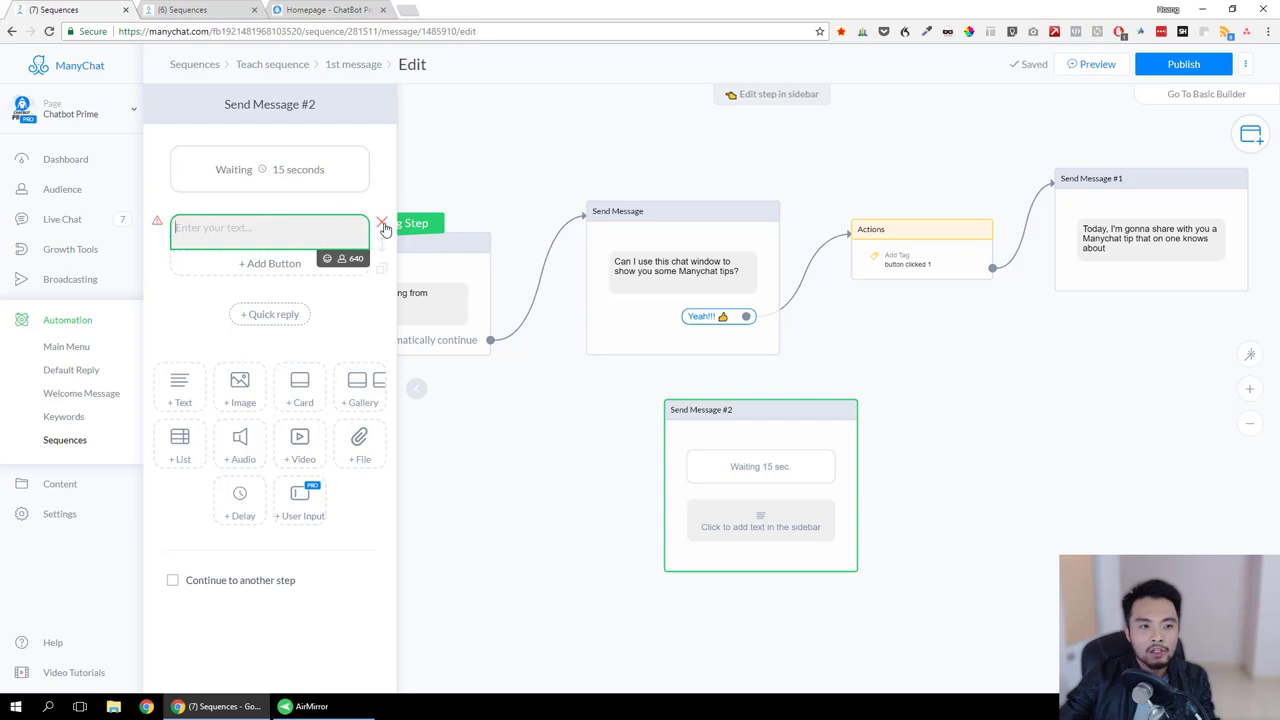
left_click(383, 224)
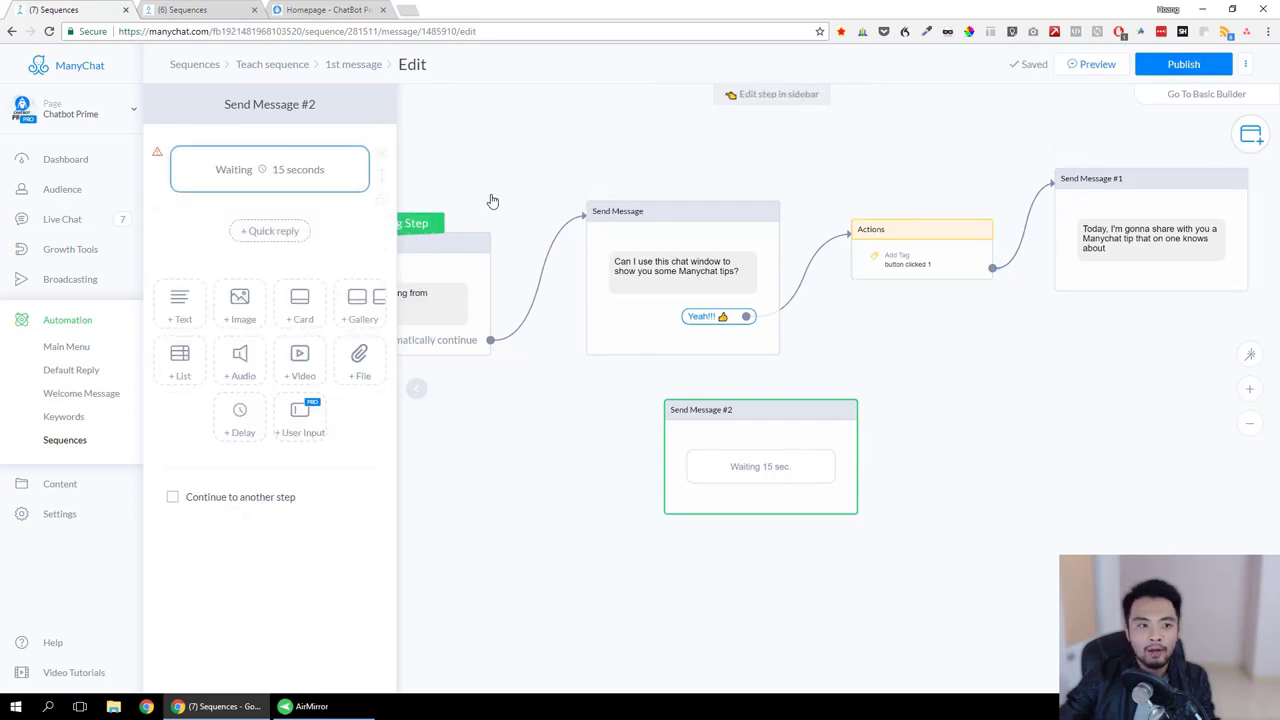
left_click(1190, 68)
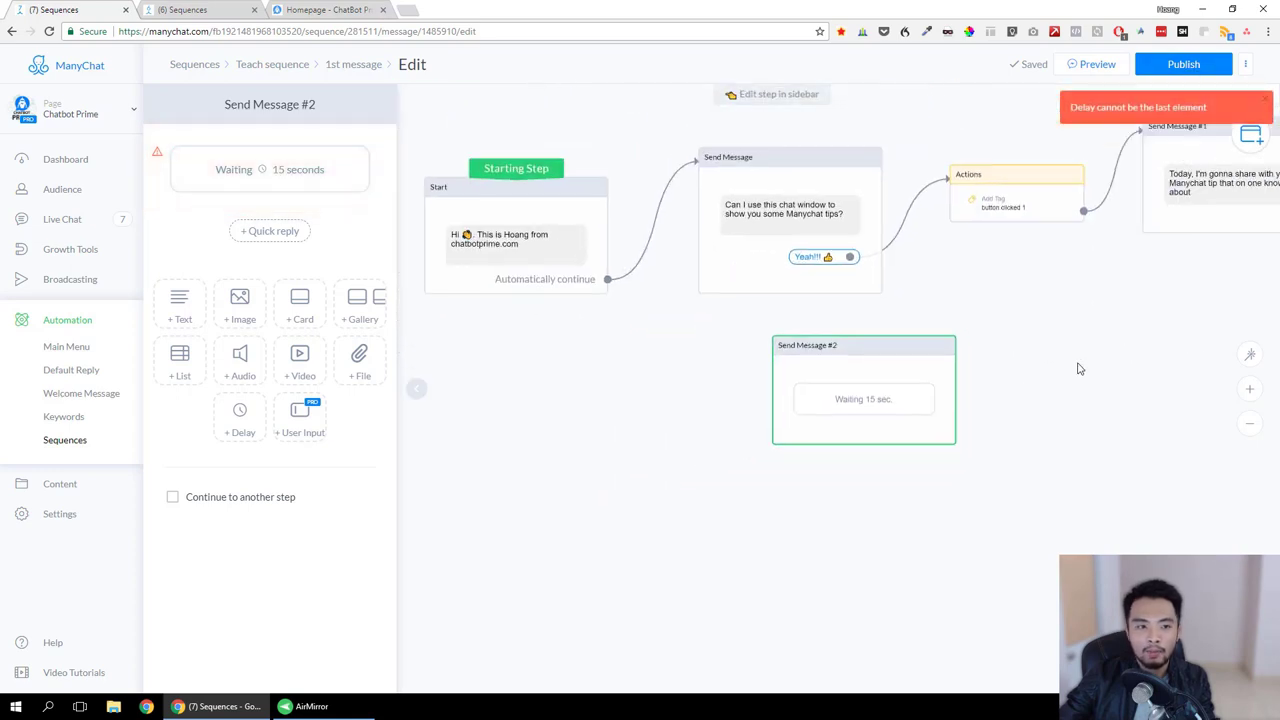
Step: Add an empty text block below the delay in Send Message #2 and try to publish the flow
left_click(177, 303)
left_click(267, 233)
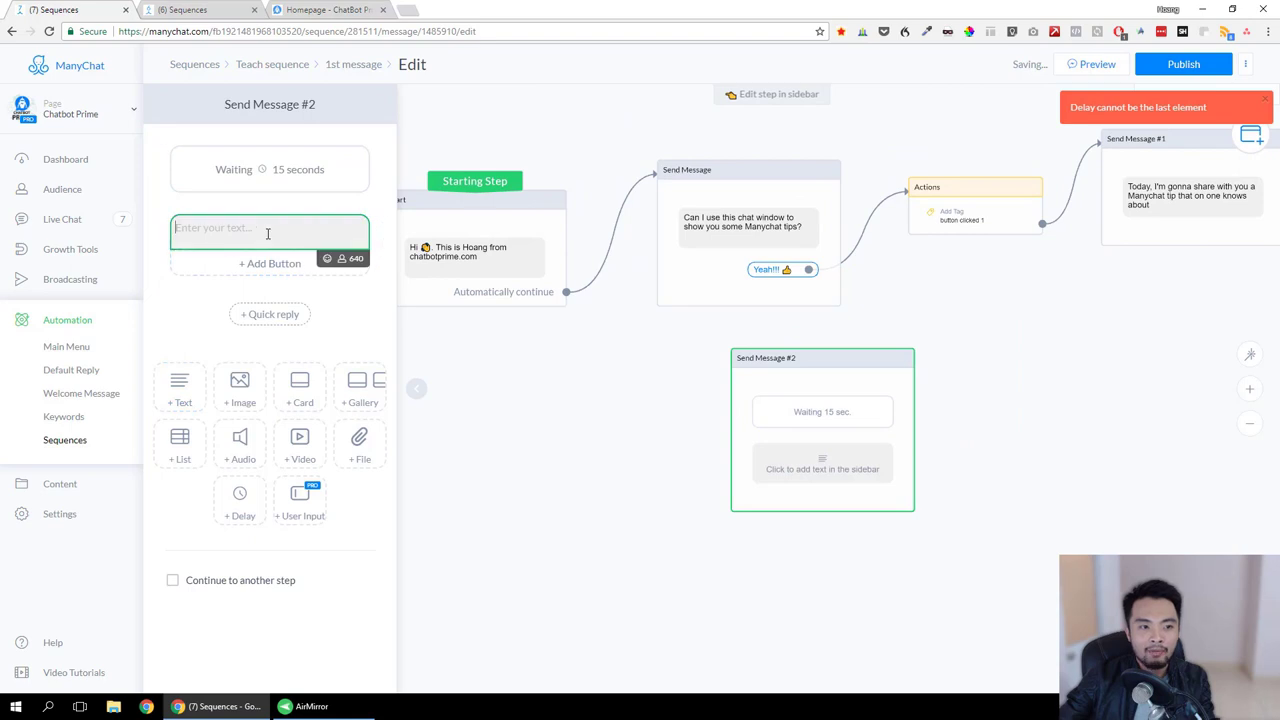
left_click(1175, 64)
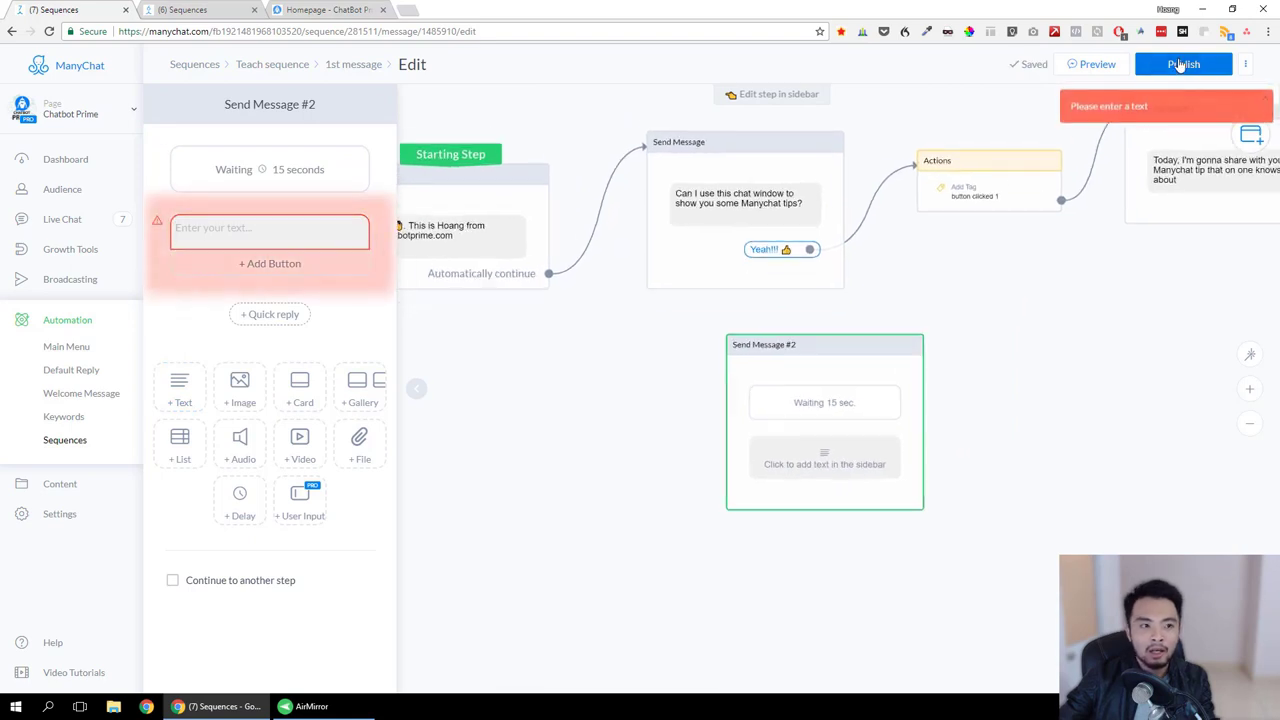
Step: Fill the text block of Send Message #2 with a single blank space and publish the flow
scroll(1135, 322, "down", 3)
left_click_drag(1129, 346, 1034, 398)
left_click(266, 234)
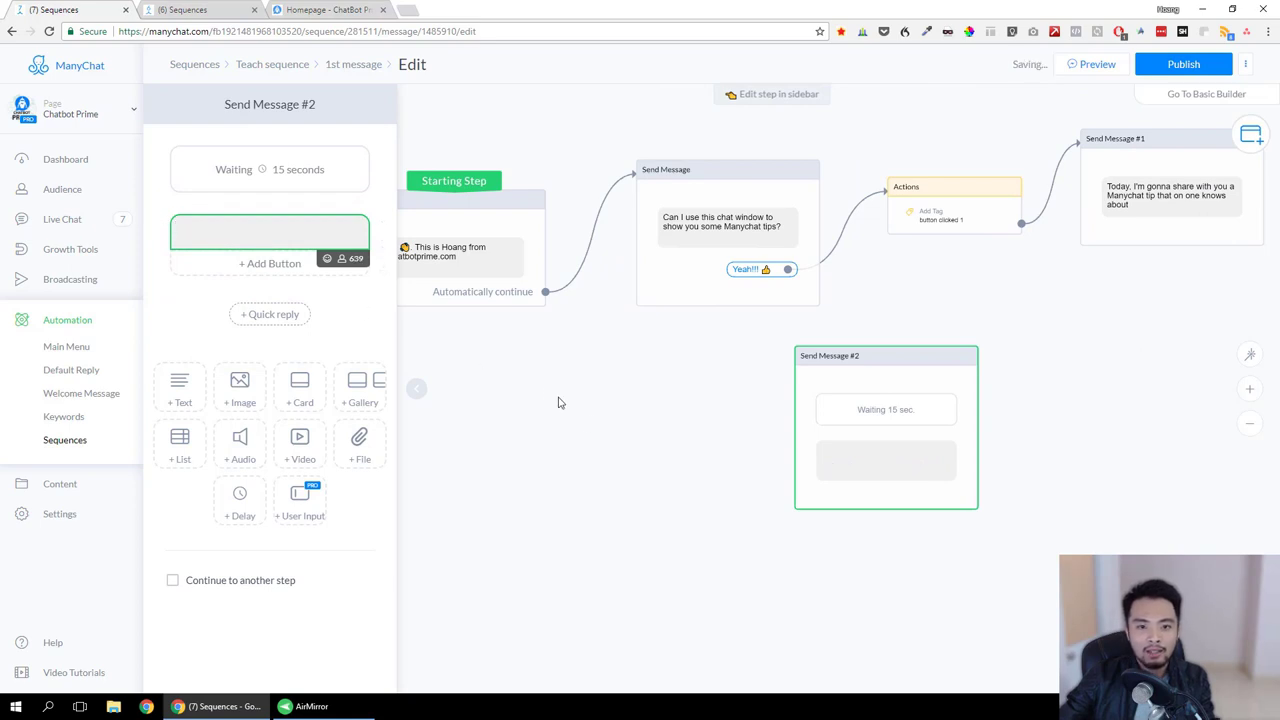
left_click(608, 432)
left_click(1200, 66)
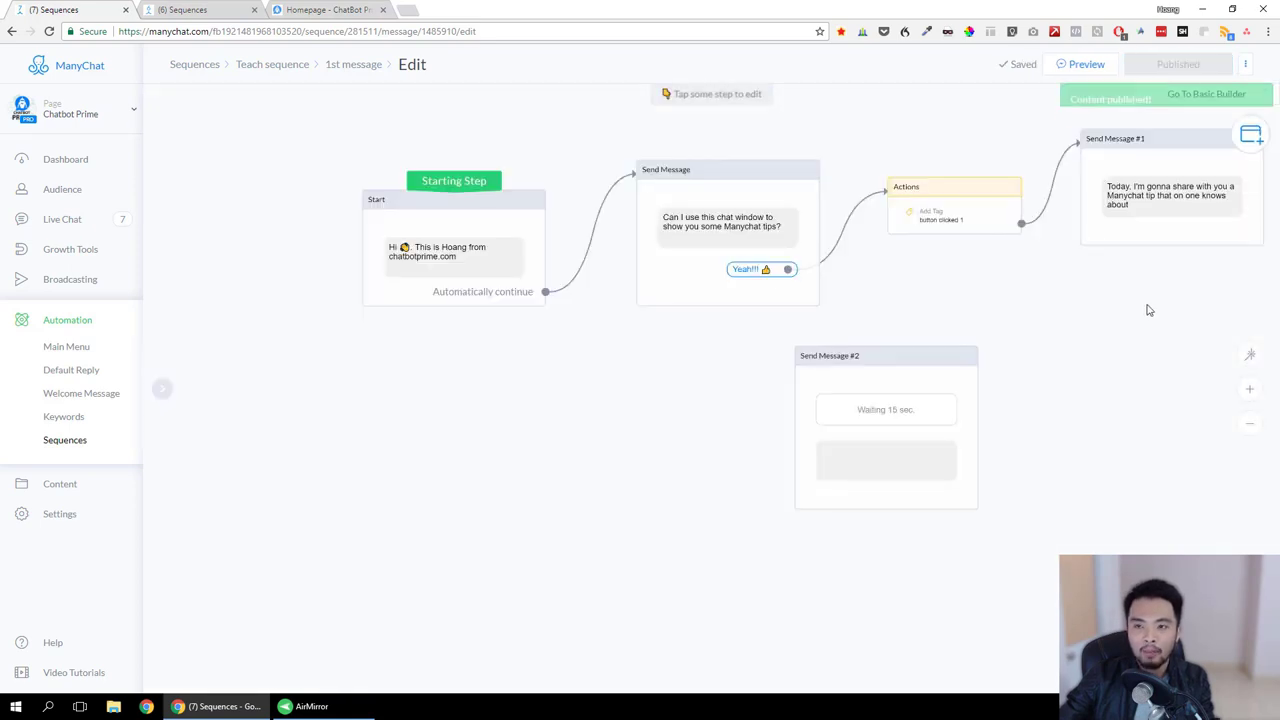
Step: Reopen Send Message #2 and examine its blank text block
left_click(883, 480)
left_click(286, 236)
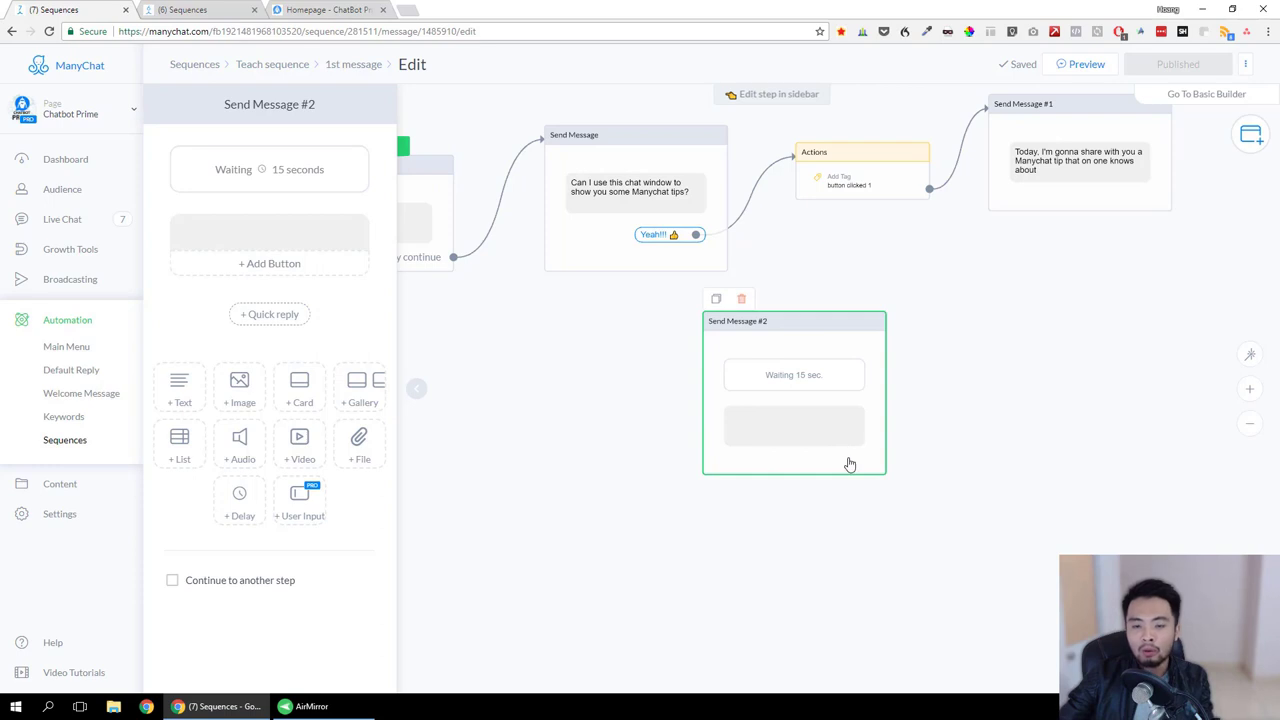
left_click(265, 228)
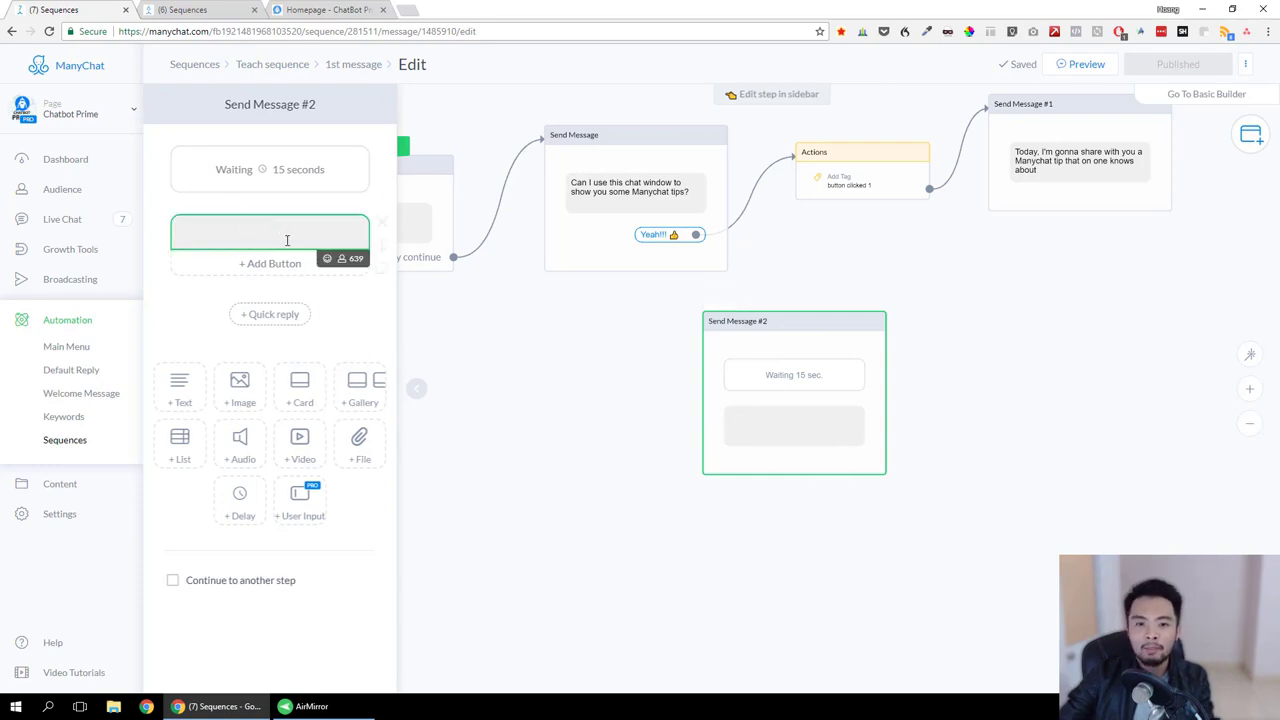
Step: Enable continuing to another step on the first Send Message block and link it to Send Message #2
left_click(594, 264)
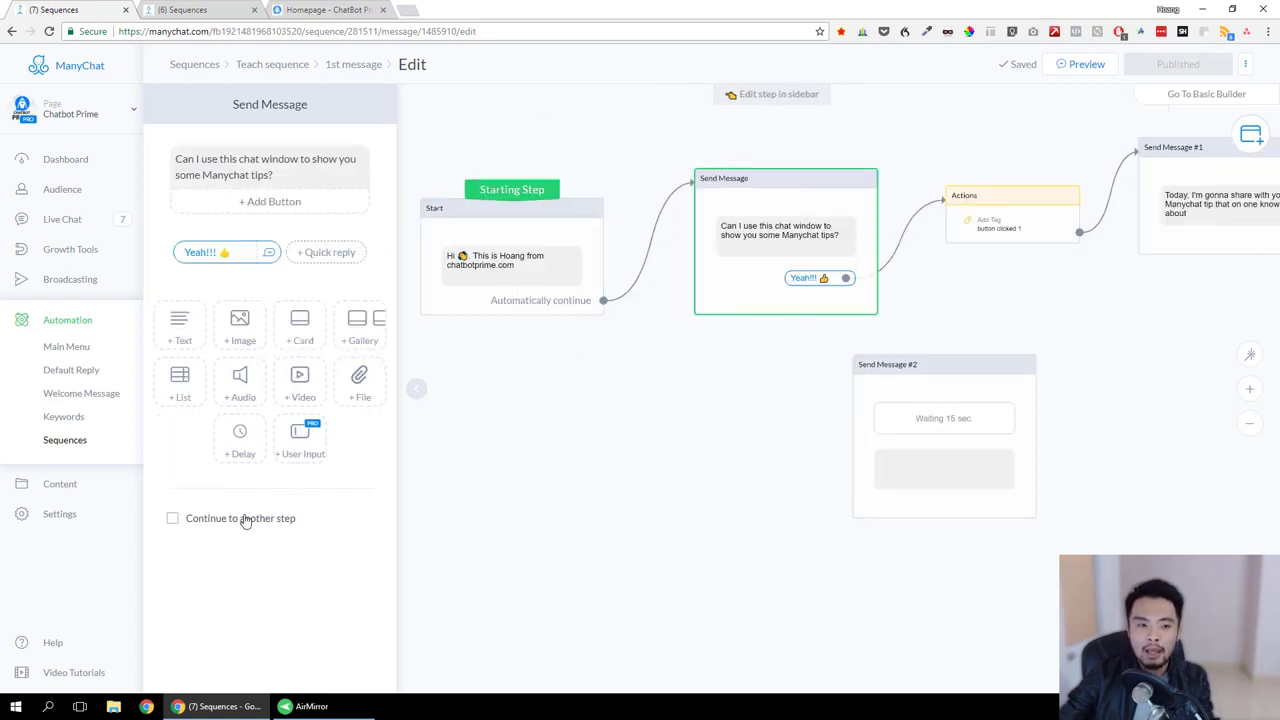
left_click(173, 518)
left_click_drag(880, 303, 882, 390)
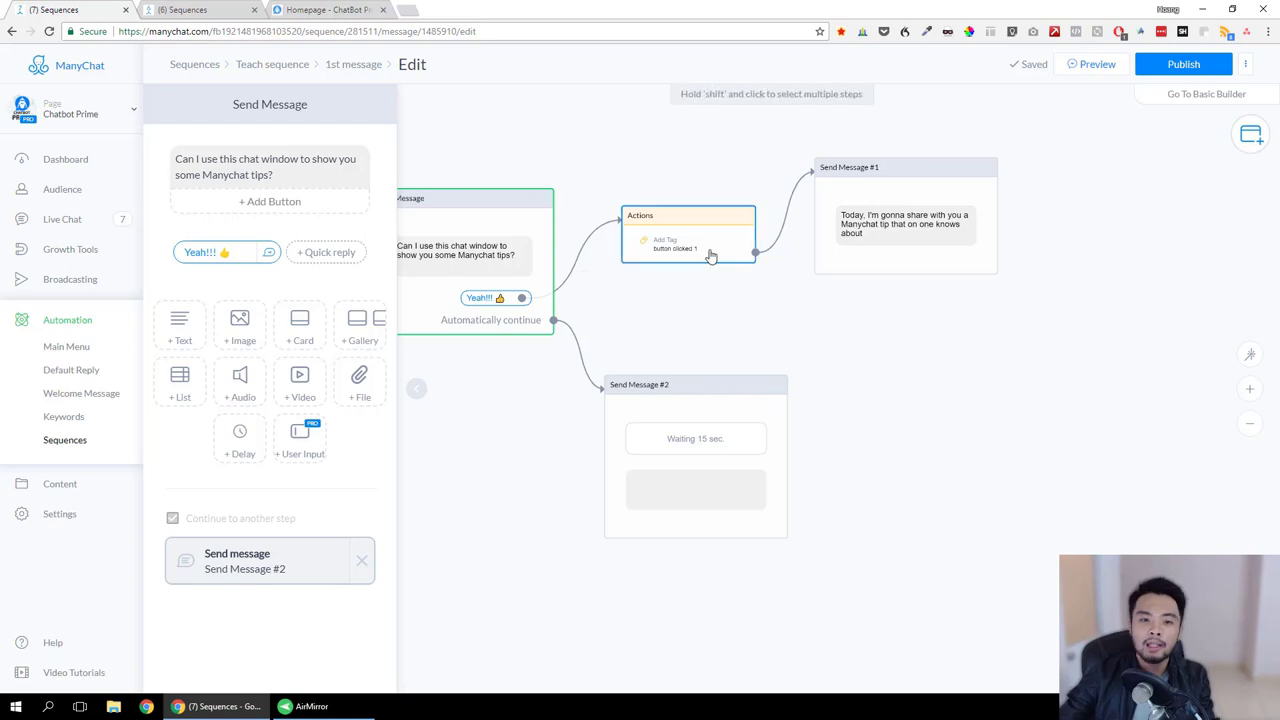
Step: Enable continuing to another step on Send Message #2 and attach a new Condition block to it
left_click_drag(903, 400, 831, 379)
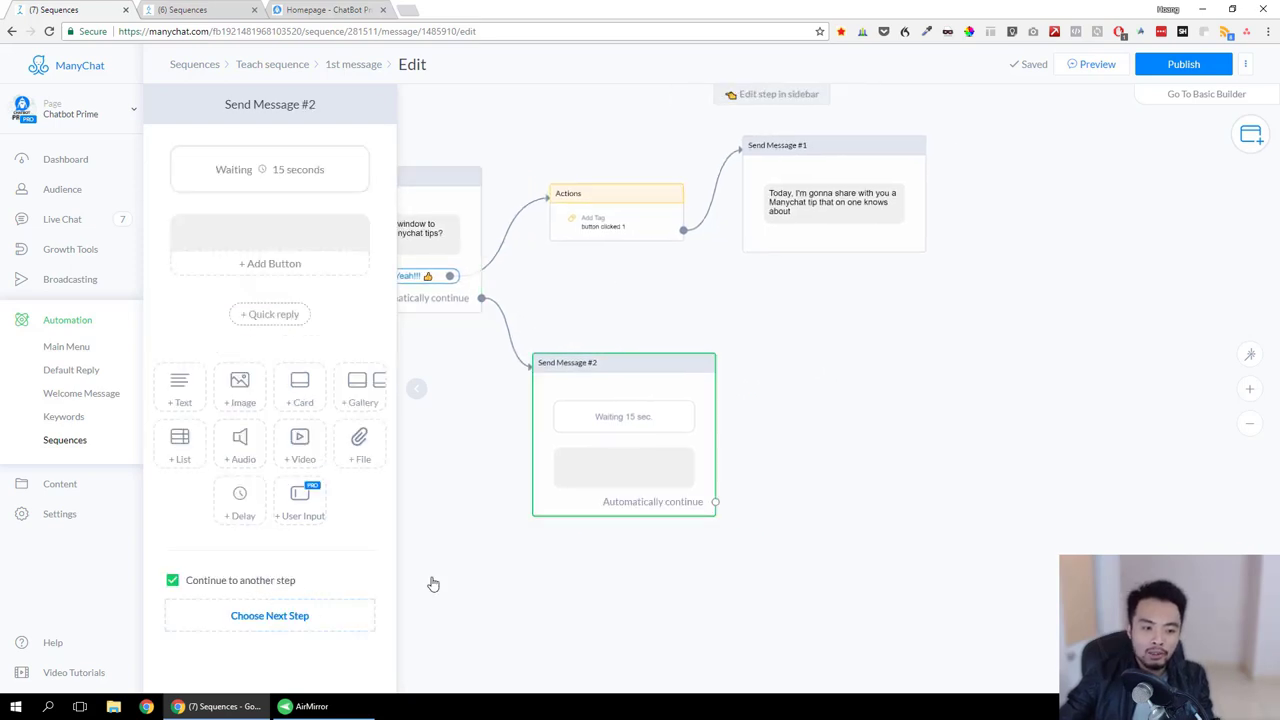
left_click_drag(703, 508, 808, 430)
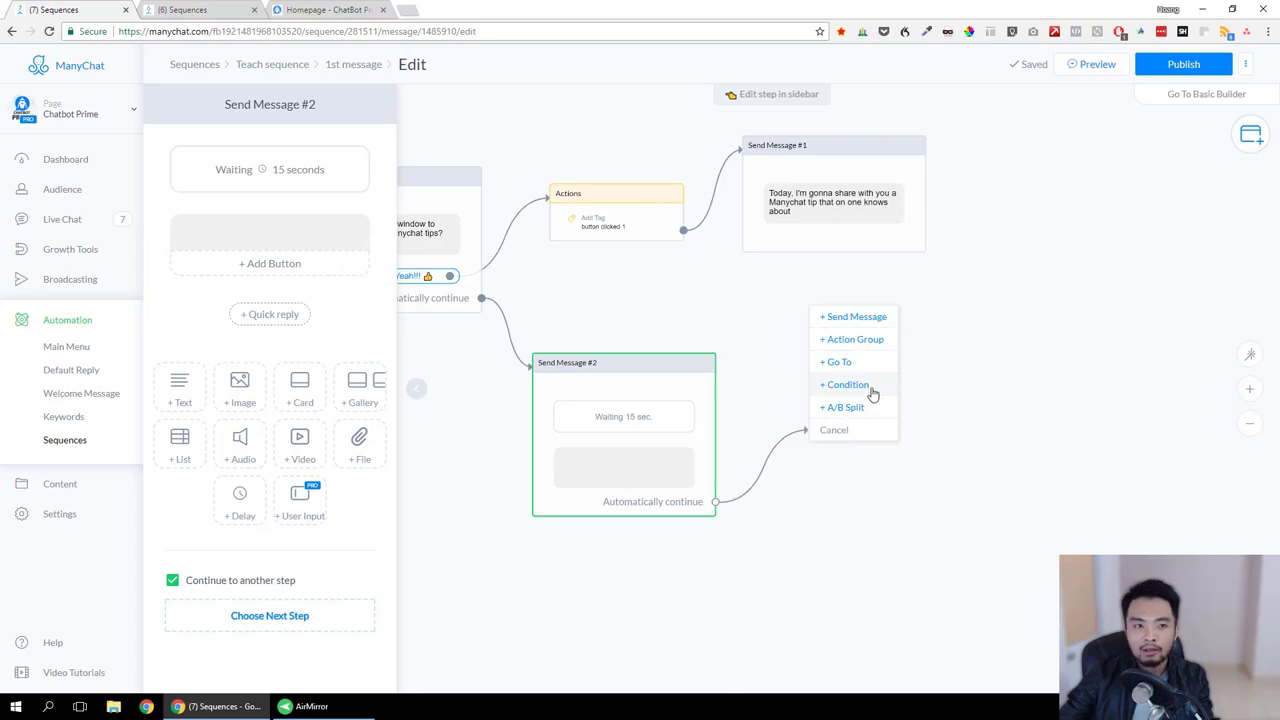
left_click(871, 393)
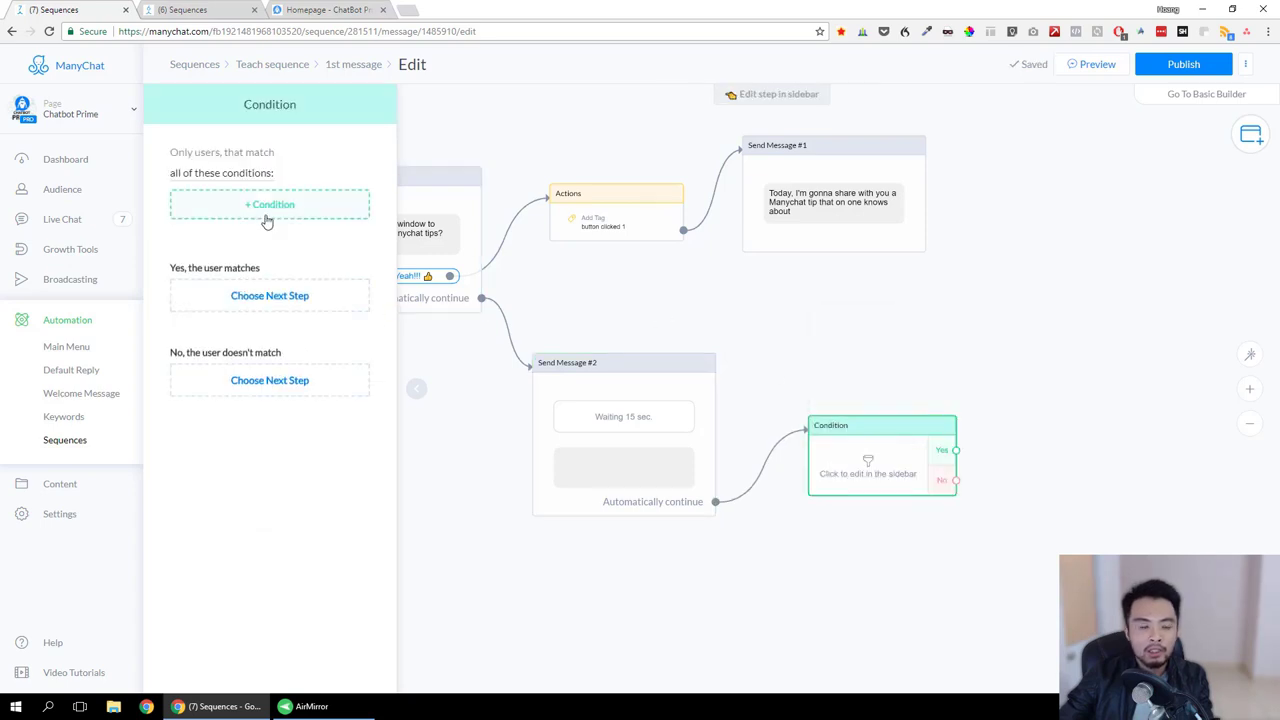
Step: Set the condition to match users whose tag is "button clicked 1"
left_click(280, 217)
left_click(222, 210)
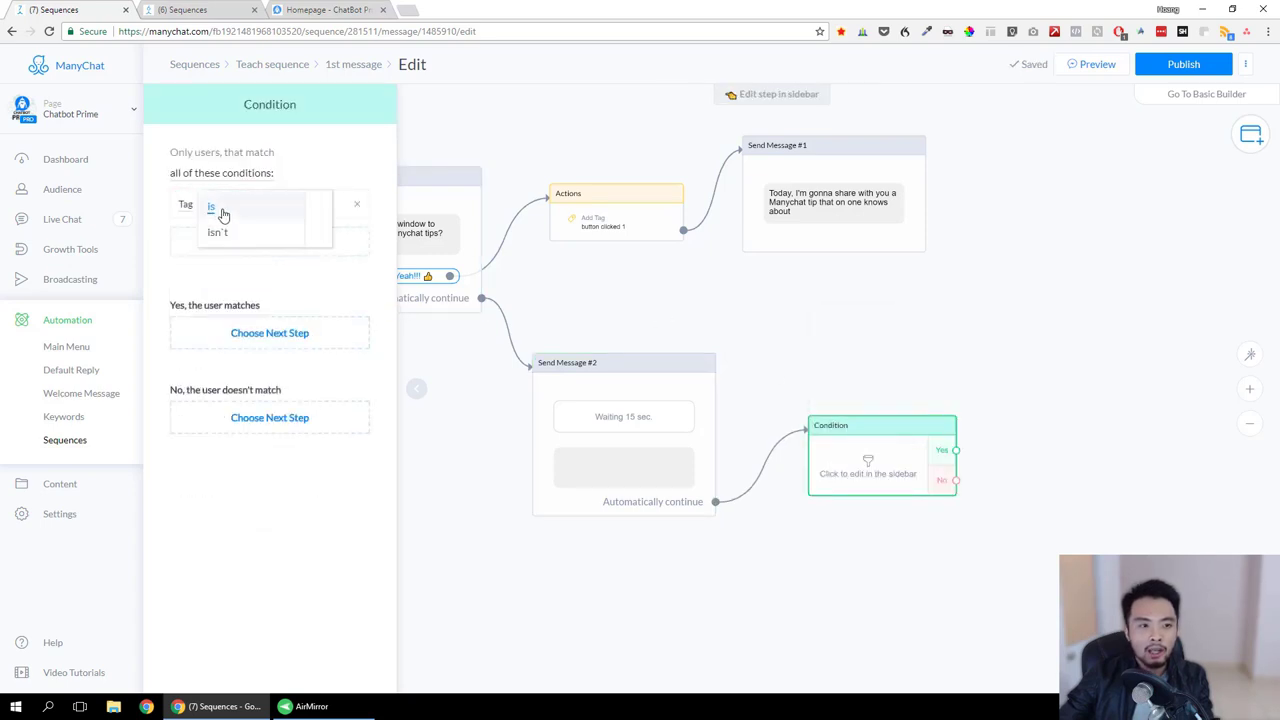
left_click(223, 215)
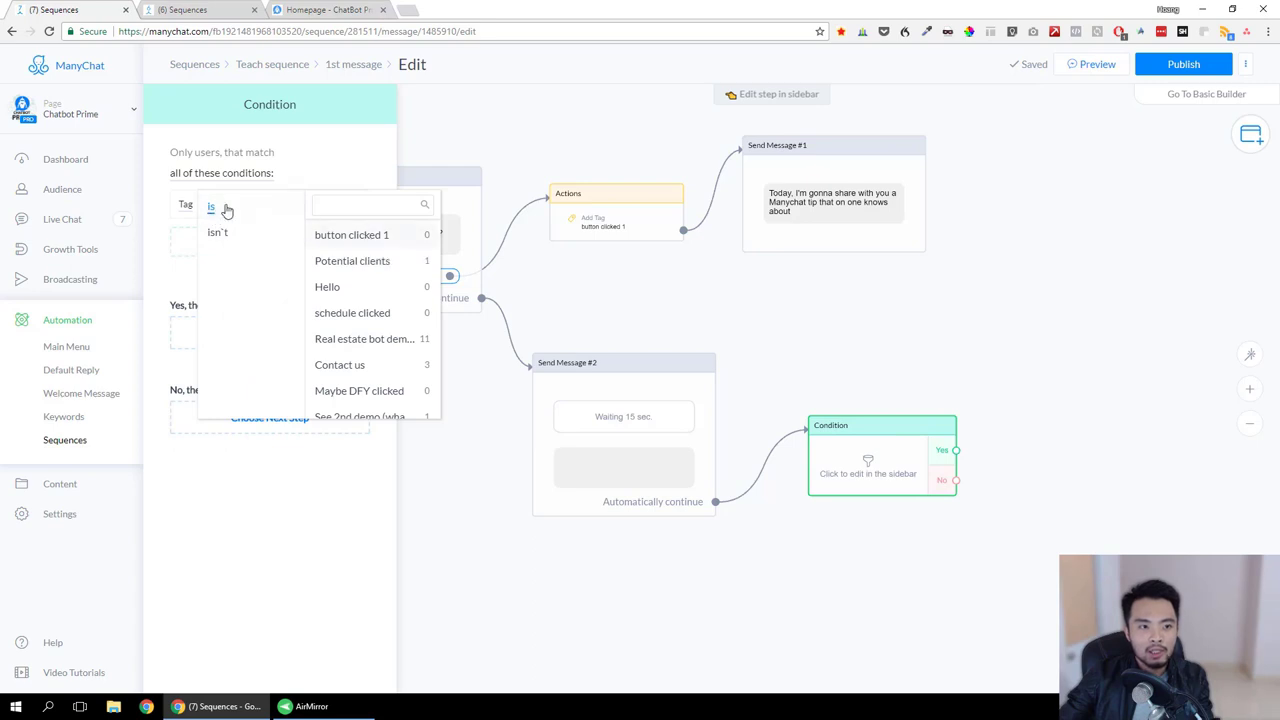
left_click(837, 328)
Step: Attach a new Send Message block to the condition's Yes branch and give it a blank space as text
left_click_drag(930, 439, 1020, 406)
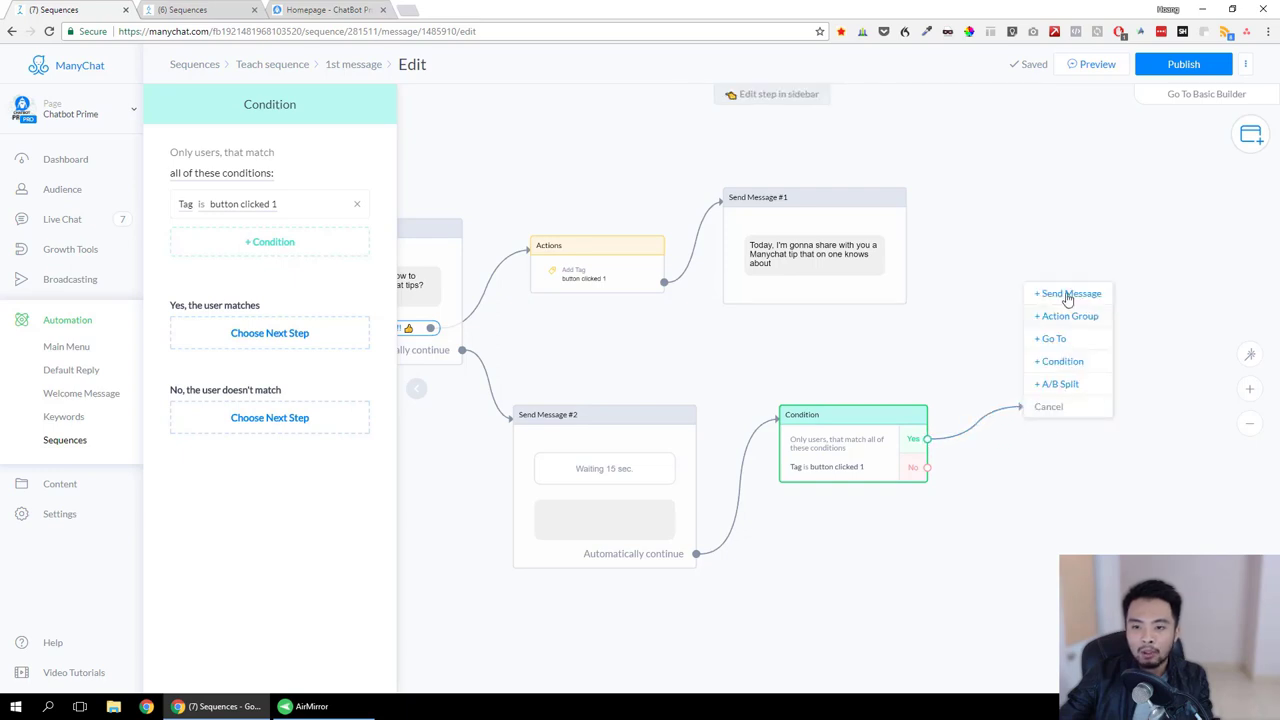
left_click(1068, 293)
left_click(251, 167)
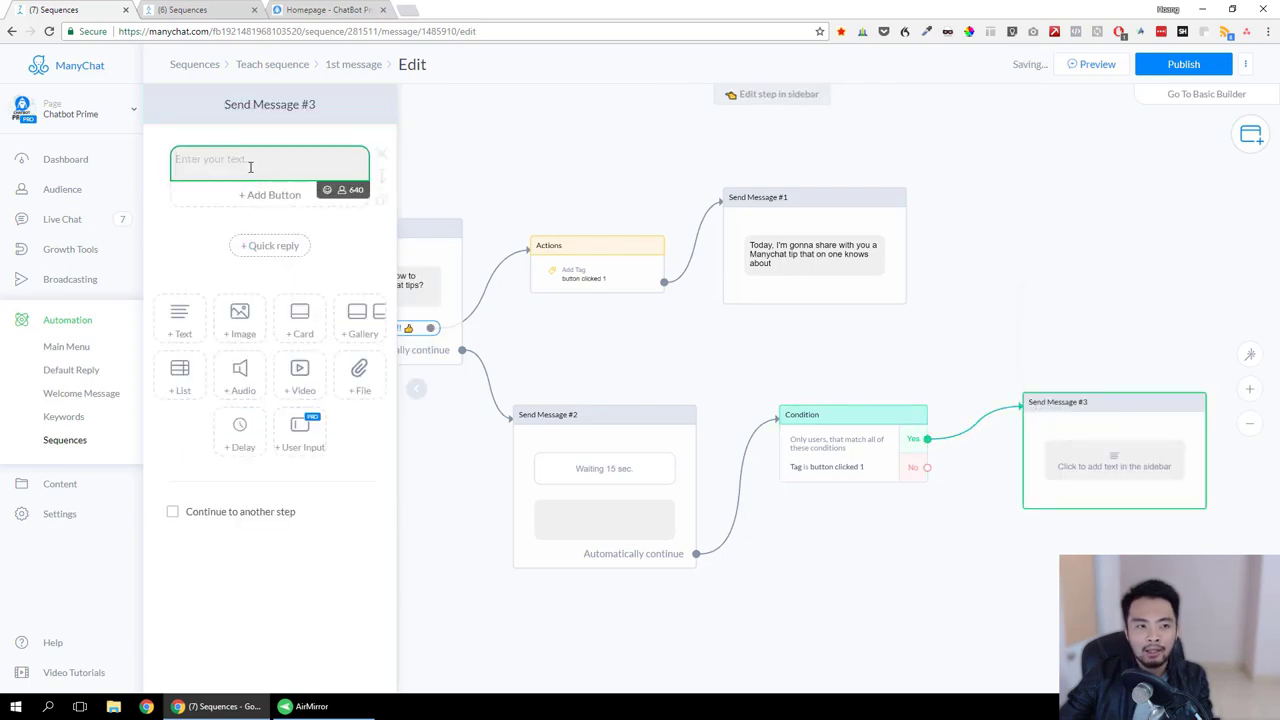
left_click(1102, 355)
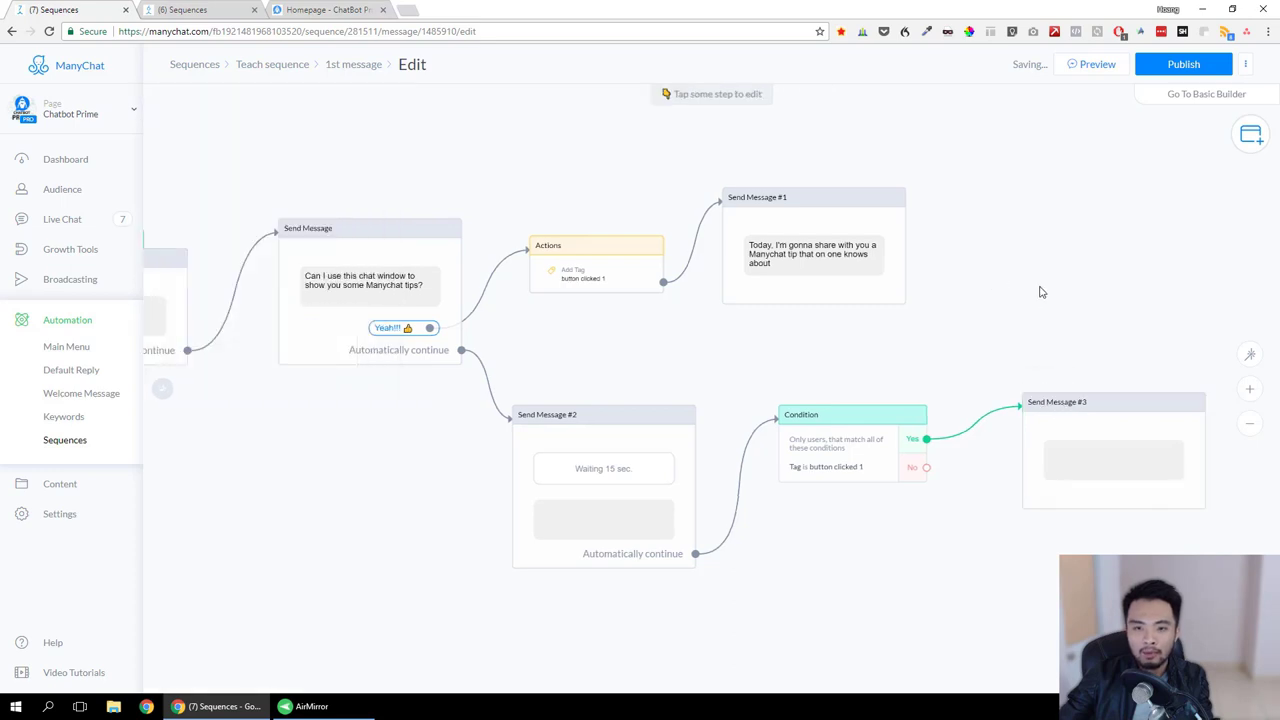
Step: Connect the condition's No branch to Send Message #1
left_click_drag(1040, 291, 899, 229)
left_click_drag(788, 414, 688, 222)
left_click_drag(868, 229, 940, 223)
scroll(902, 464, "down", 1)
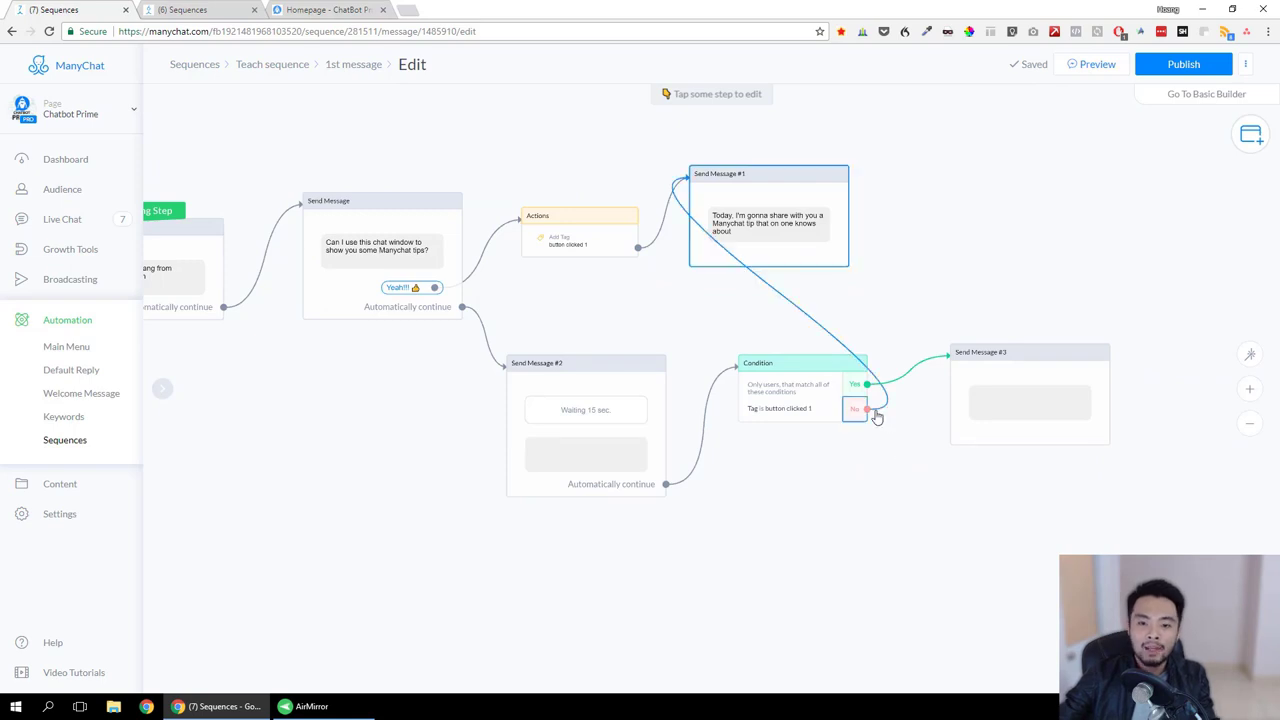
Step: Reroute the condition's No branch to a new Send Message block with the text "Seems like you're busy"
left_click_drag(870, 418, 921, 516)
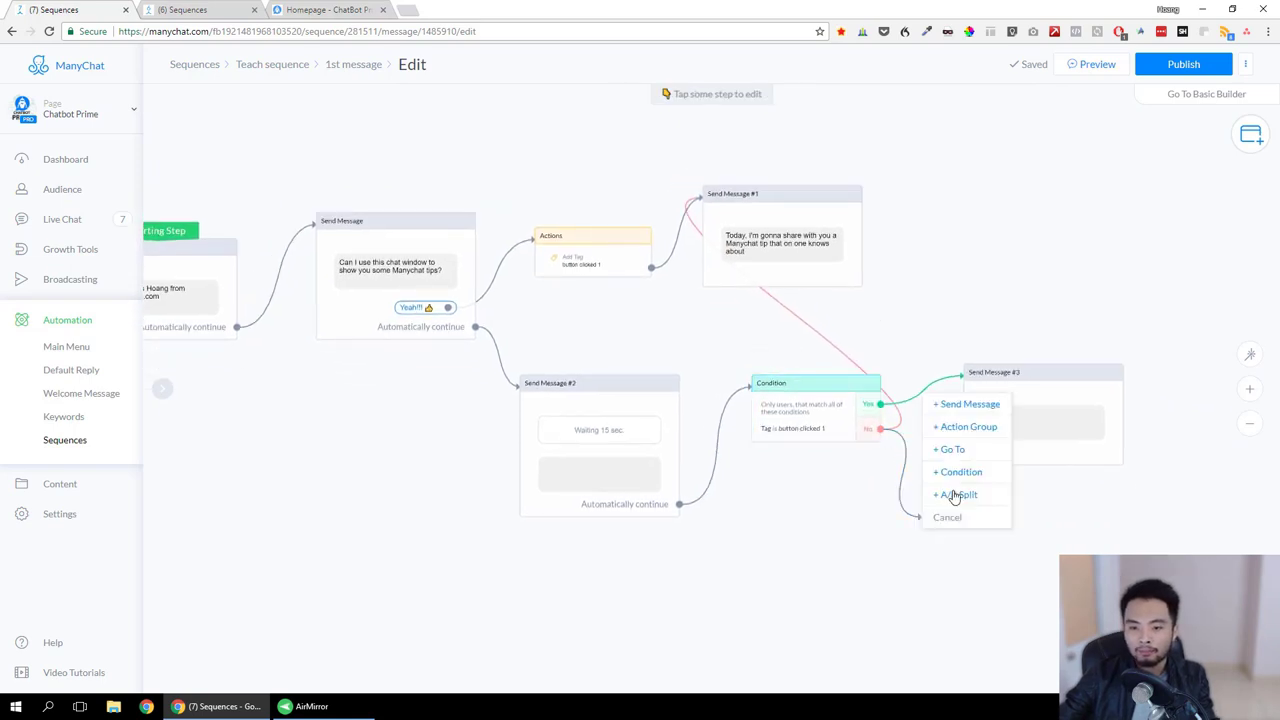
left_click(963, 409)
left_click(292, 162)
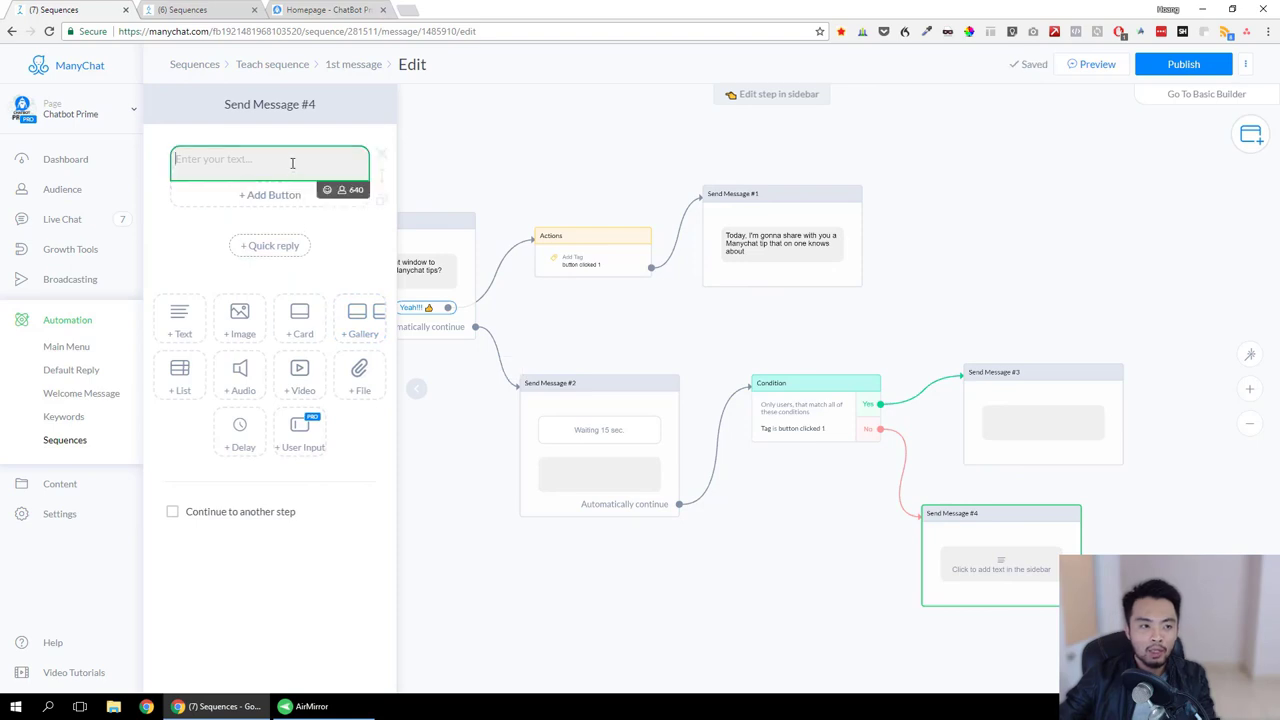
type("Sem")
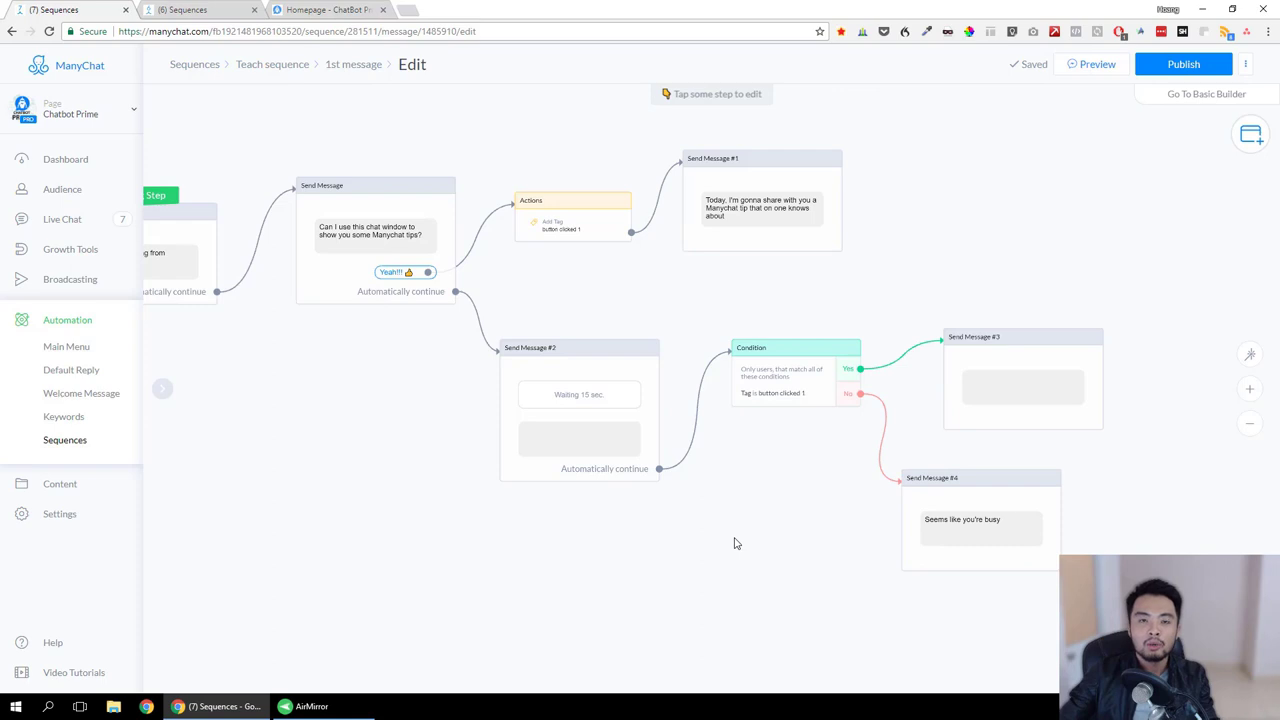
Step: Reposition the "Seems like you're busy" message block below the condition
left_click_drag(734, 542, 621, 515)
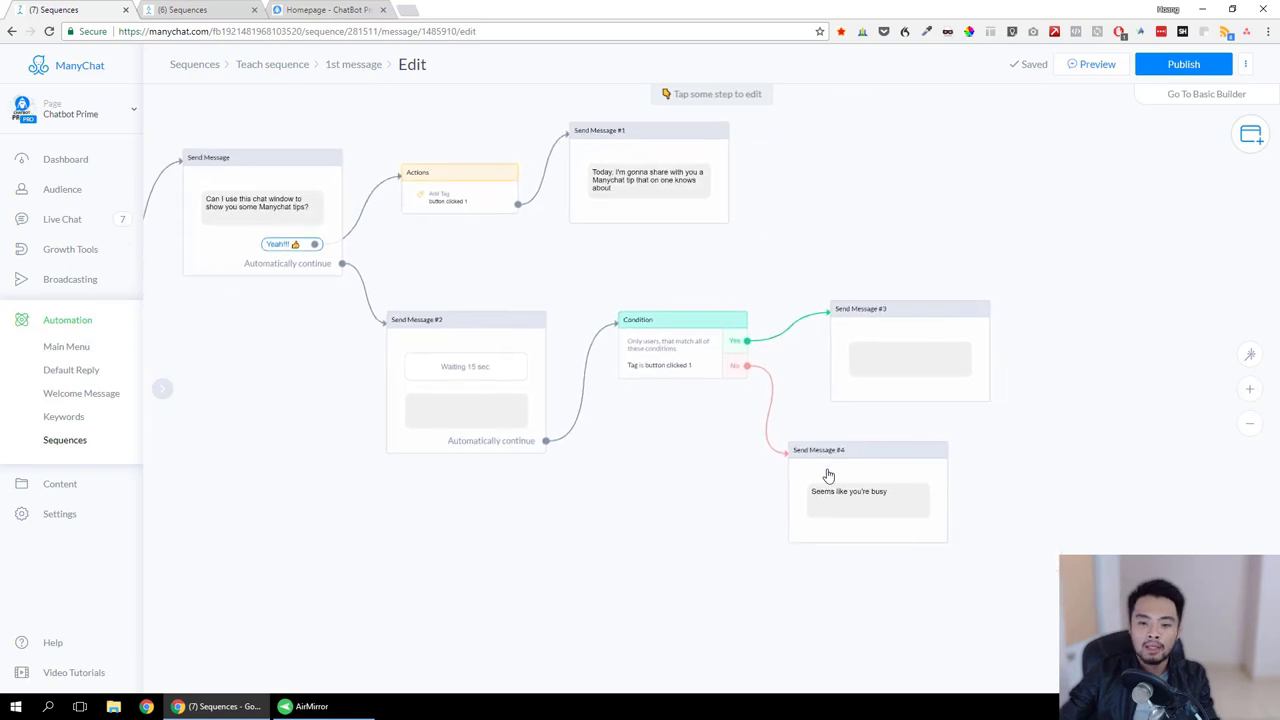
left_click_drag(846, 462, 790, 468)
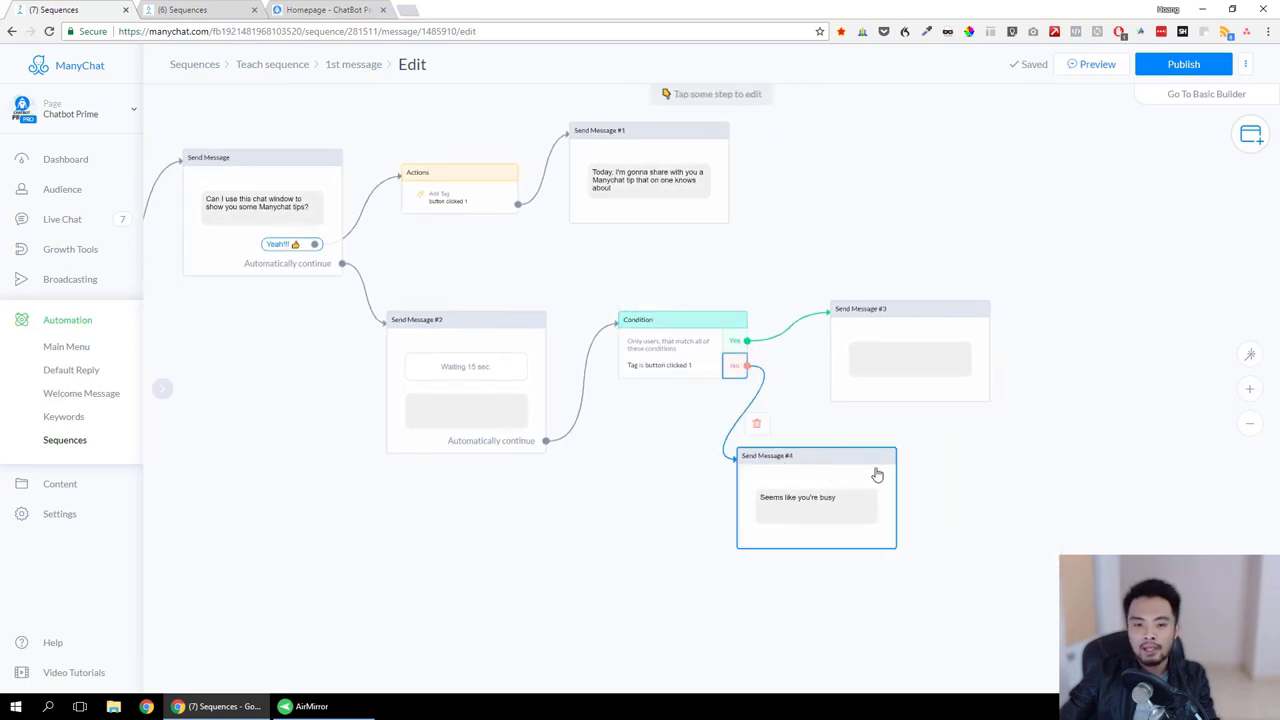
left_click_drag(872, 466, 919, 480)
Step: Reconnect the condition's No branch to Send Message #1 and delete the unused Send Message #4
left_click_drag(747, 367, 674, 208)
left_click_drag(573, 287, 830, 393)
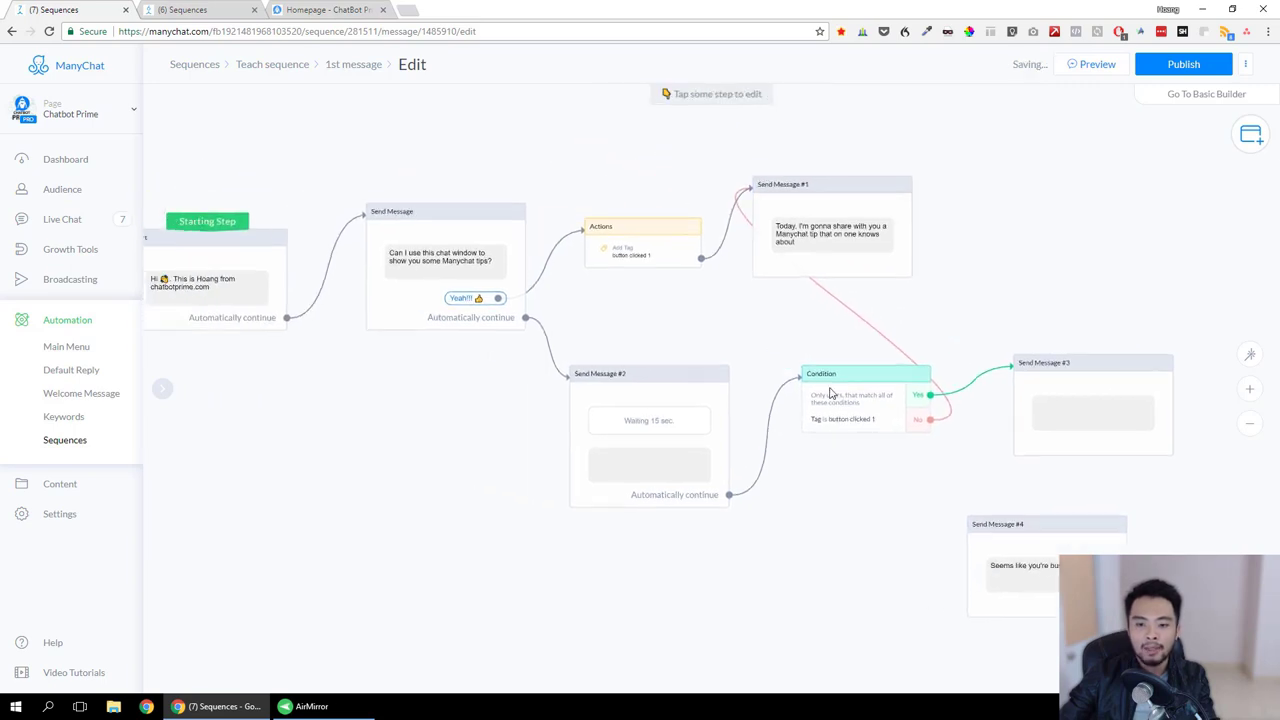
left_click(1017, 507)
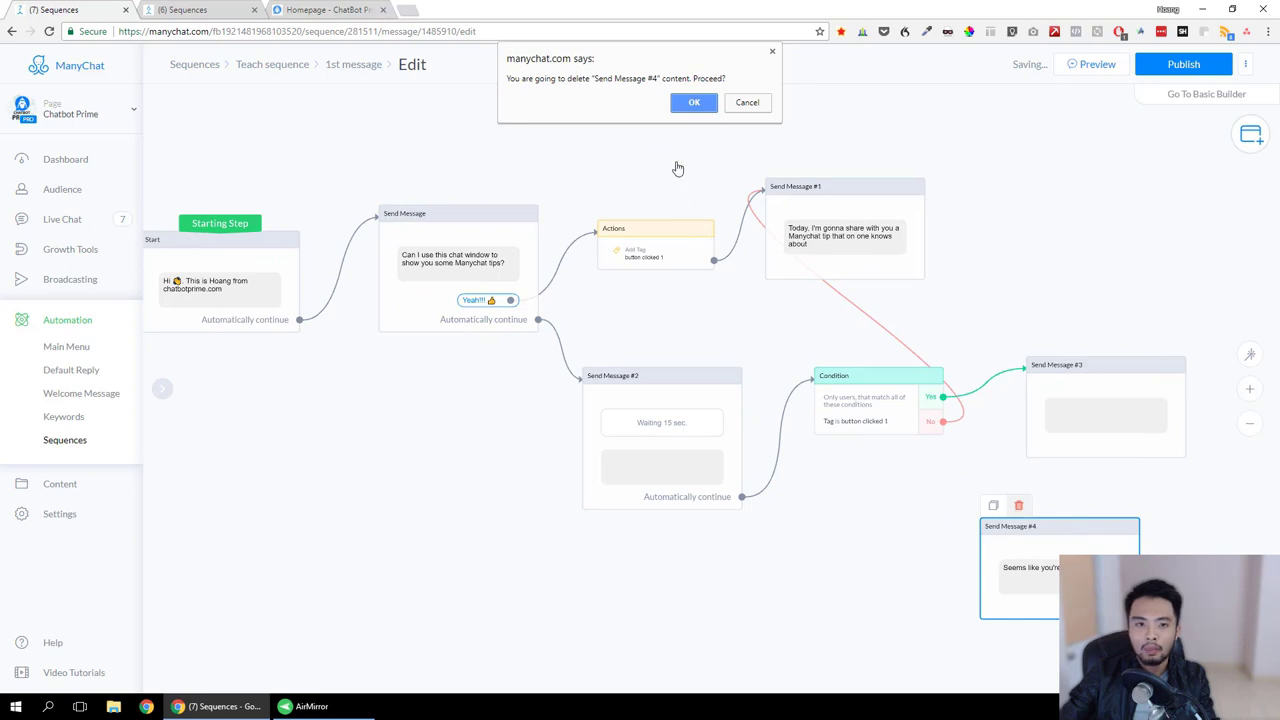
left_click(694, 103)
Step: Add a second quick reply labelled "Sure!!" to the first Send Message block
left_click_drag(397, 477, 598, 475)
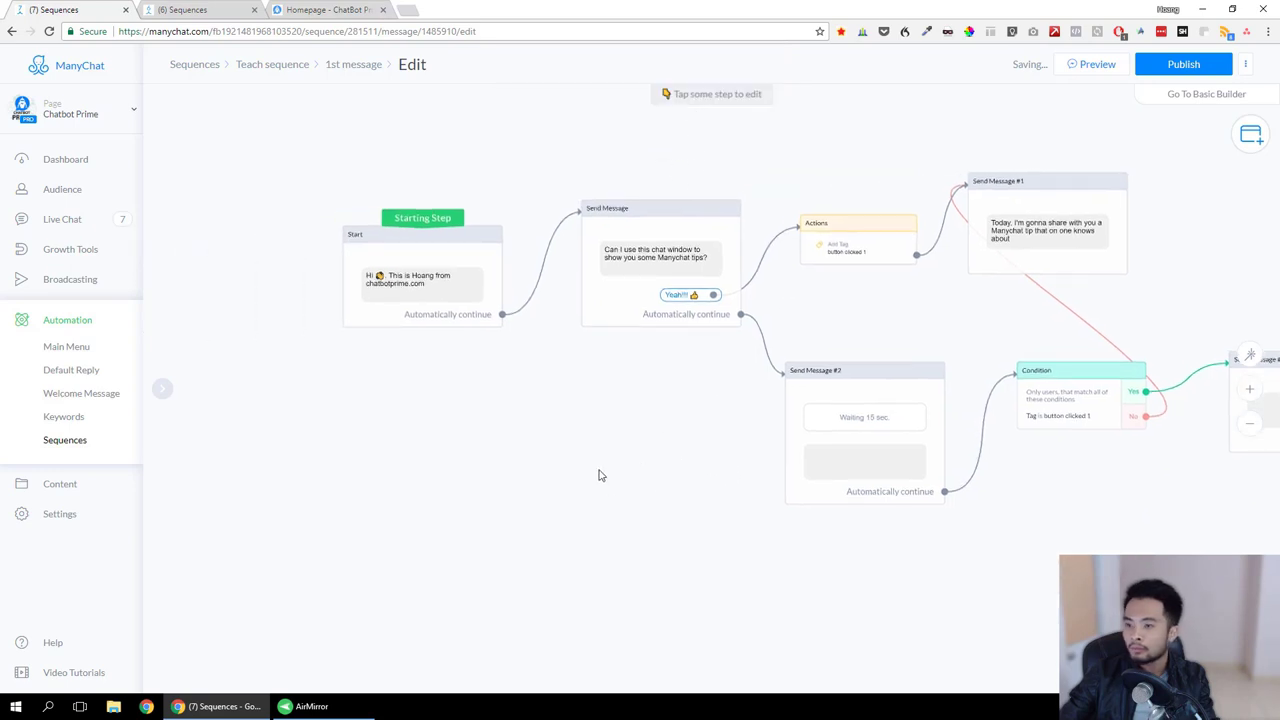
left_click(617, 314)
left_click(330, 253)
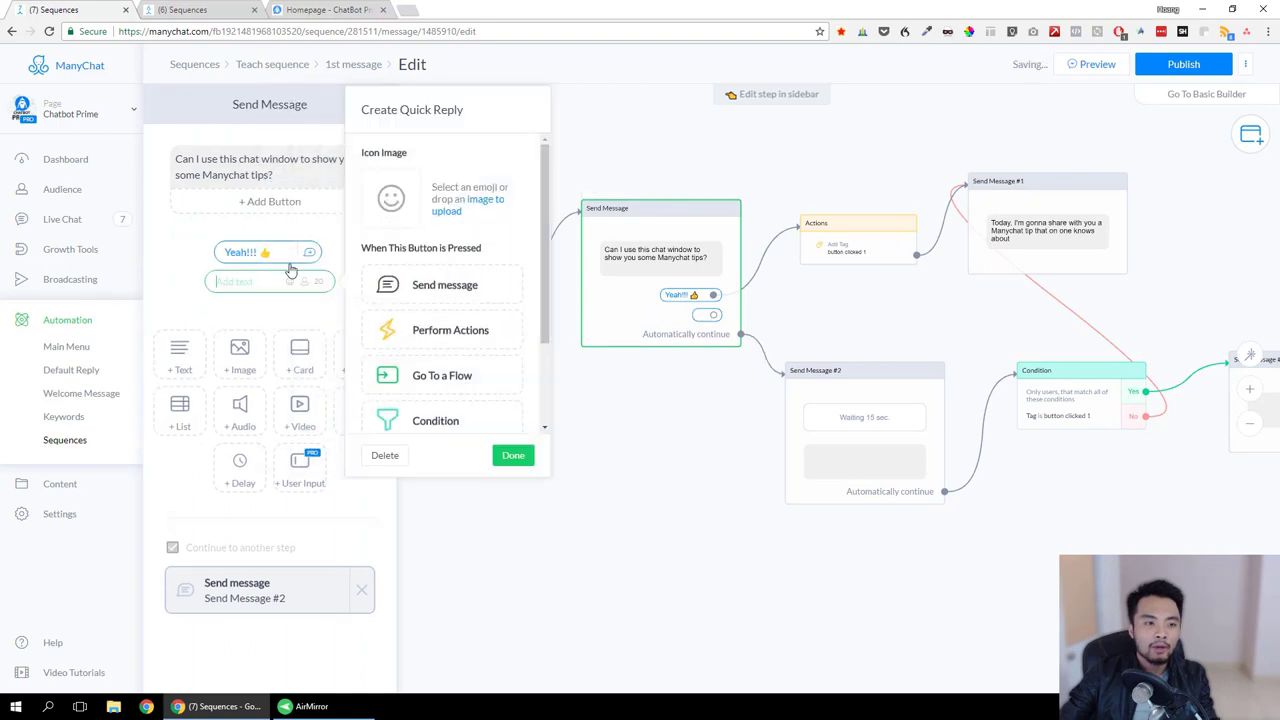
type("Sure!!")
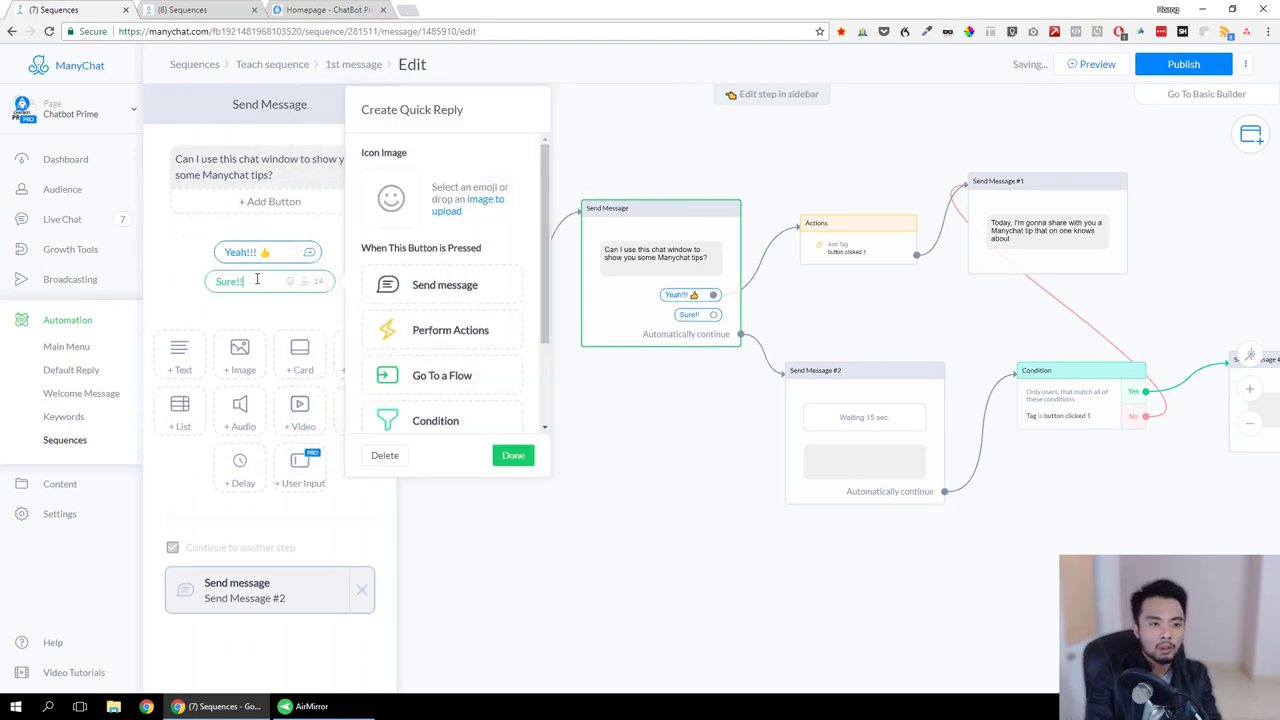
left_click(669, 434)
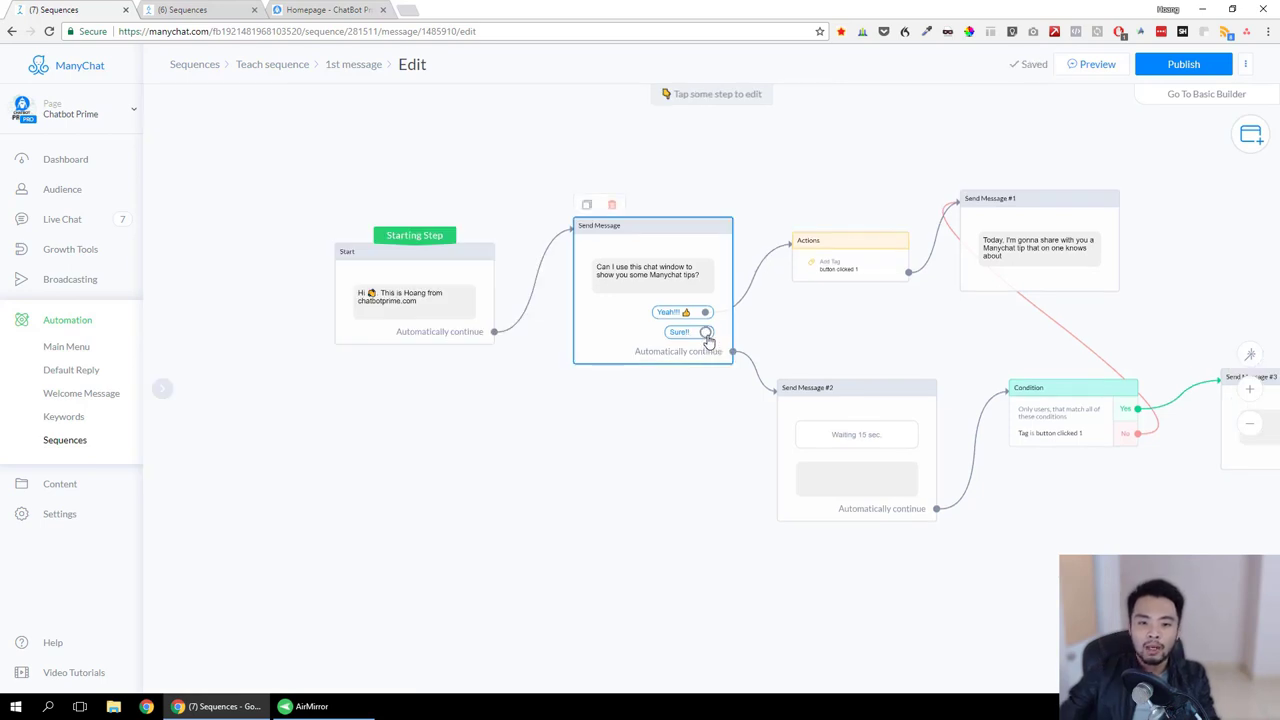
Step: Connect the "Sure!!" quick reply to a new action group that adds the tag "button clicked 1"
left_click(706, 333)
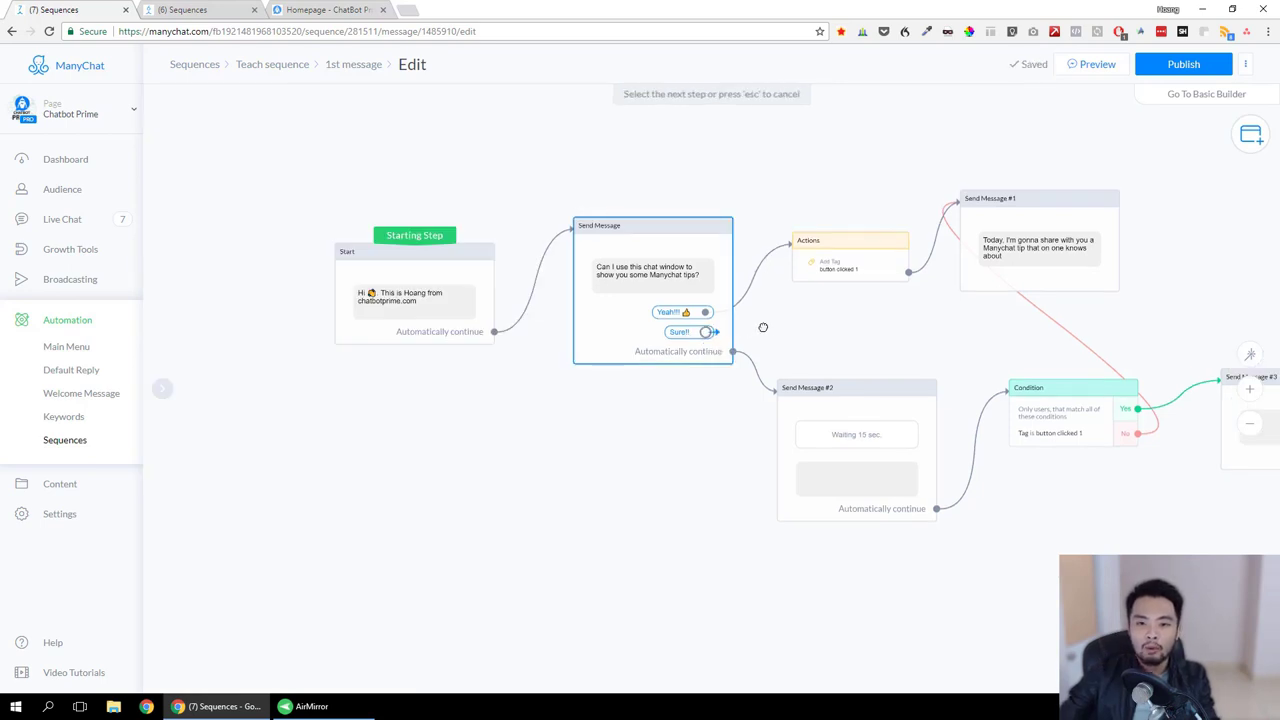
left_click(810, 321)
left_click(857, 344)
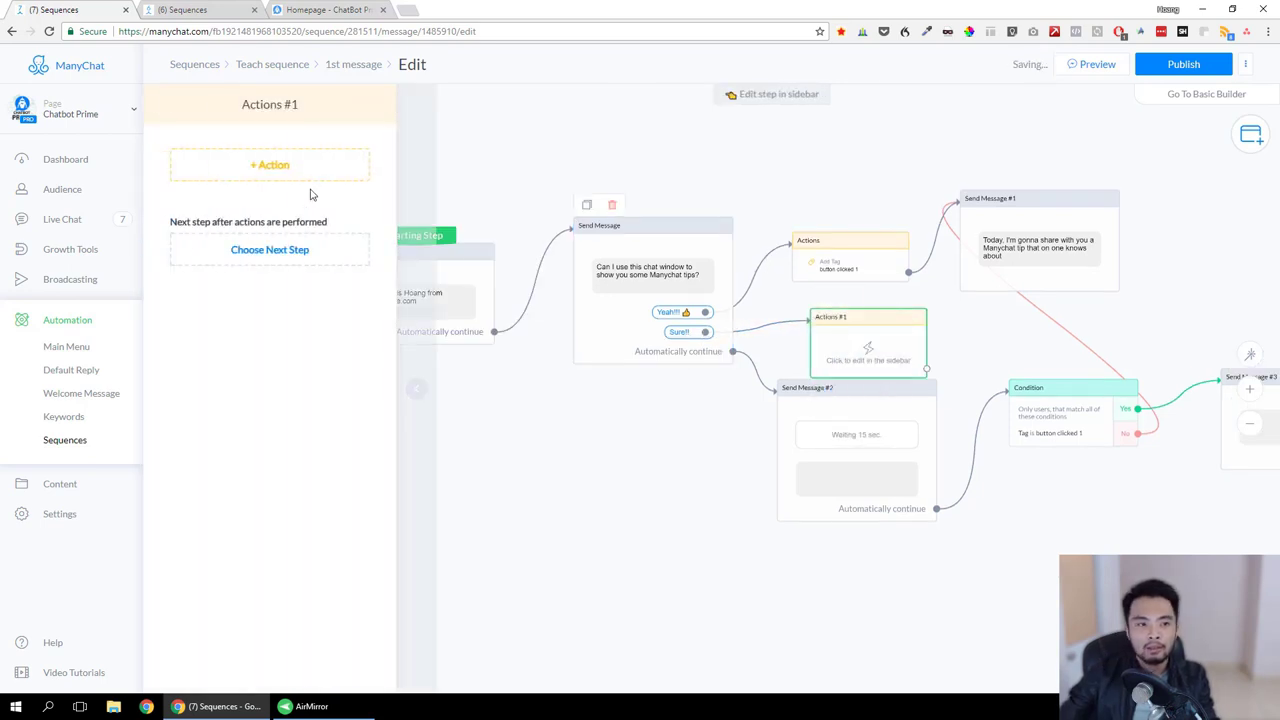
left_click(272, 166)
left_click(250, 196)
left_click(248, 186)
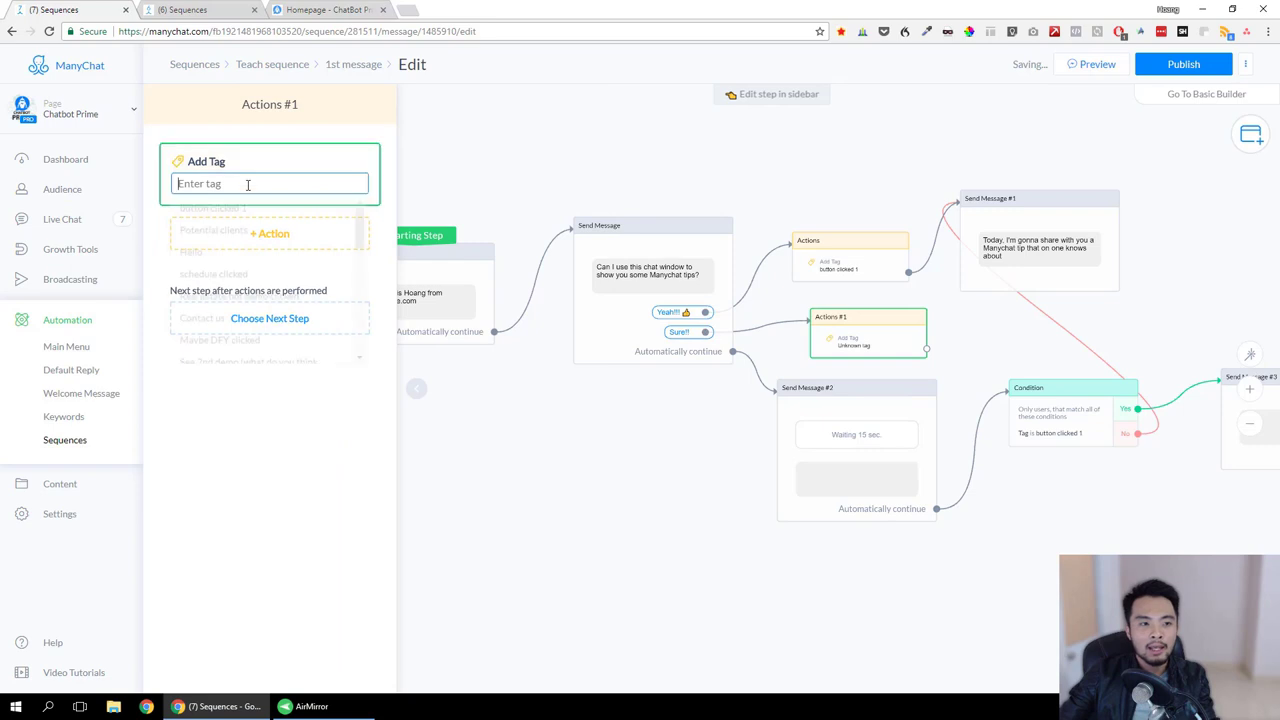
left_click(239, 207)
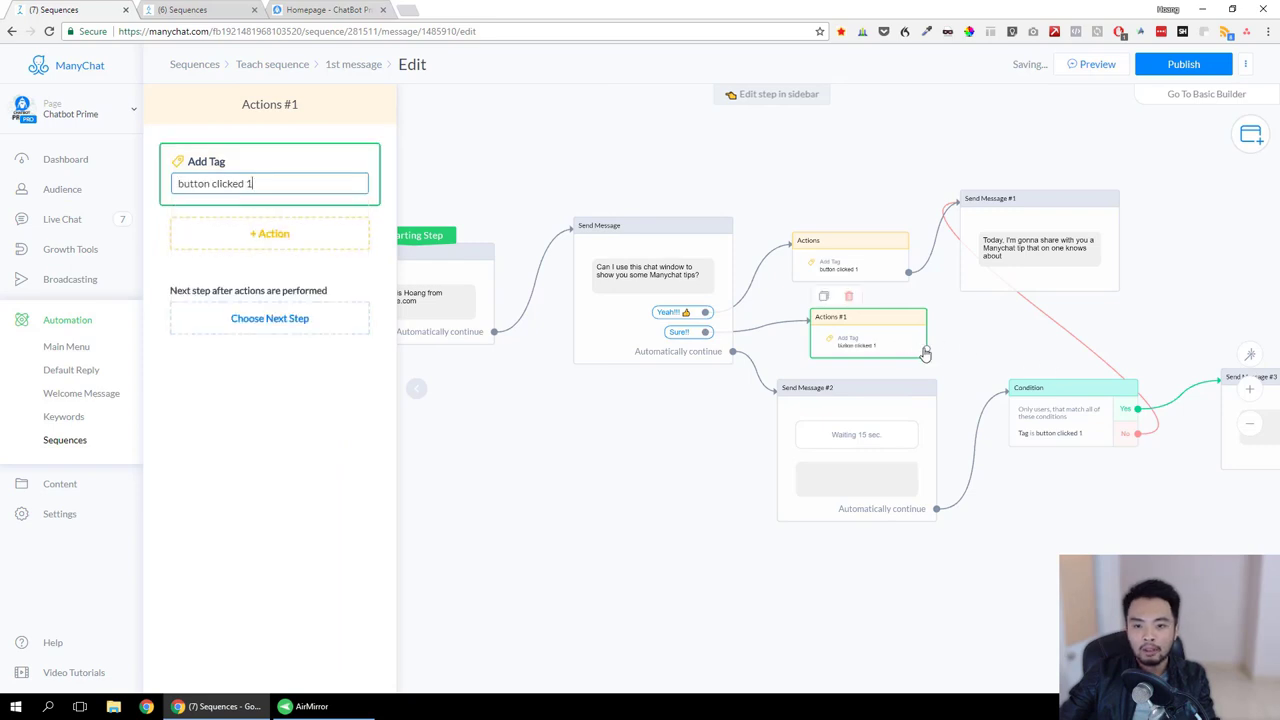
Step: Attach a new Send Message block with the text "Test message" to the Actions #1 block
left_click_drag(927, 348, 1048, 346)
left_click(1095, 346)
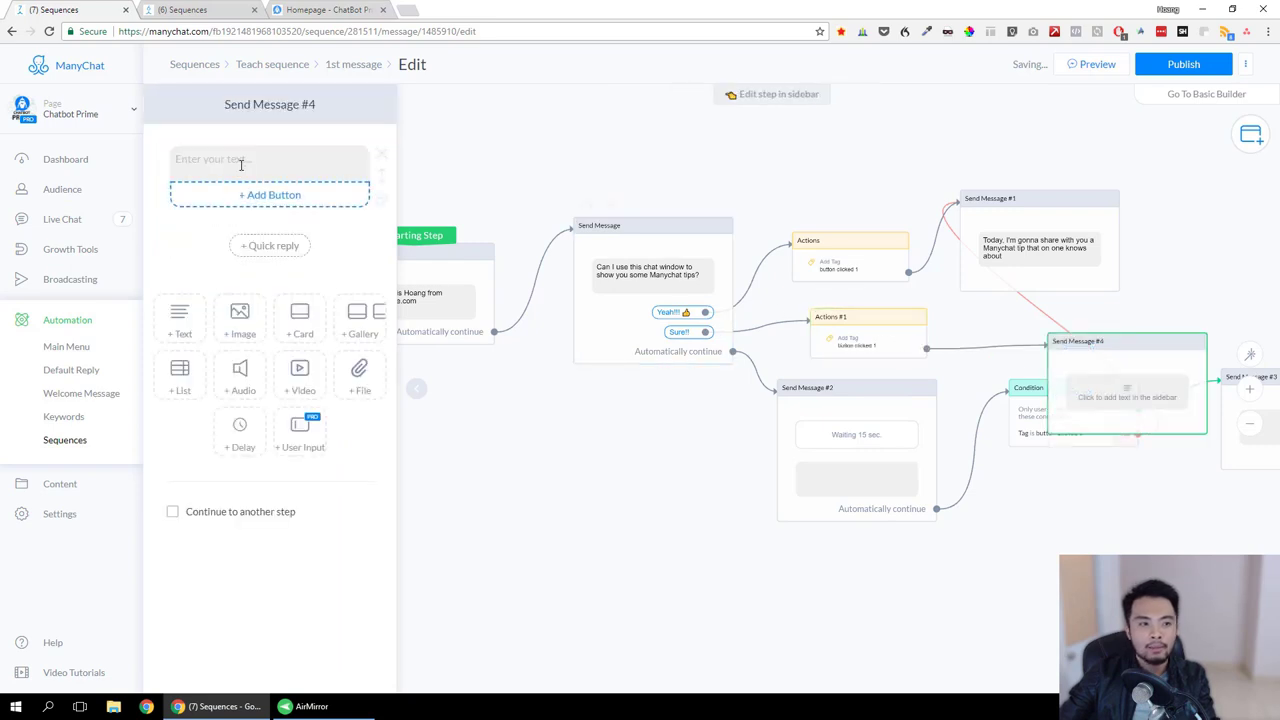
left_click(254, 161)
type("Test message")
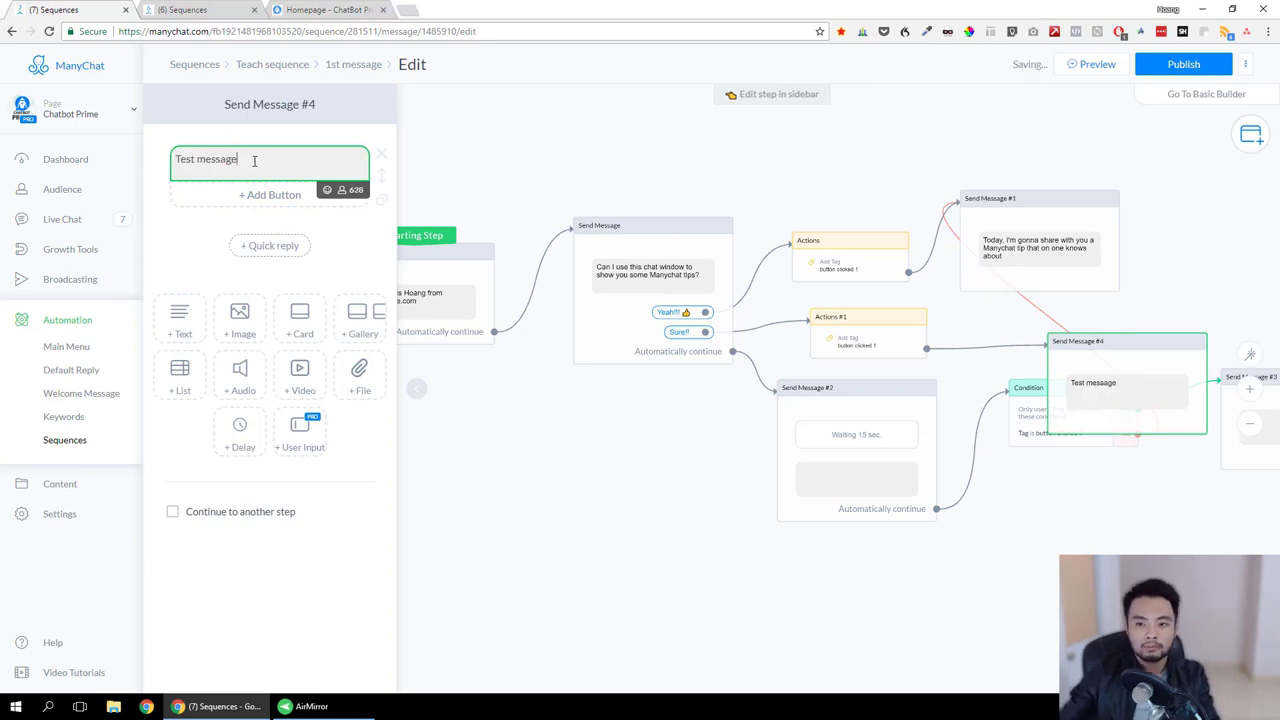
left_click(543, 549)
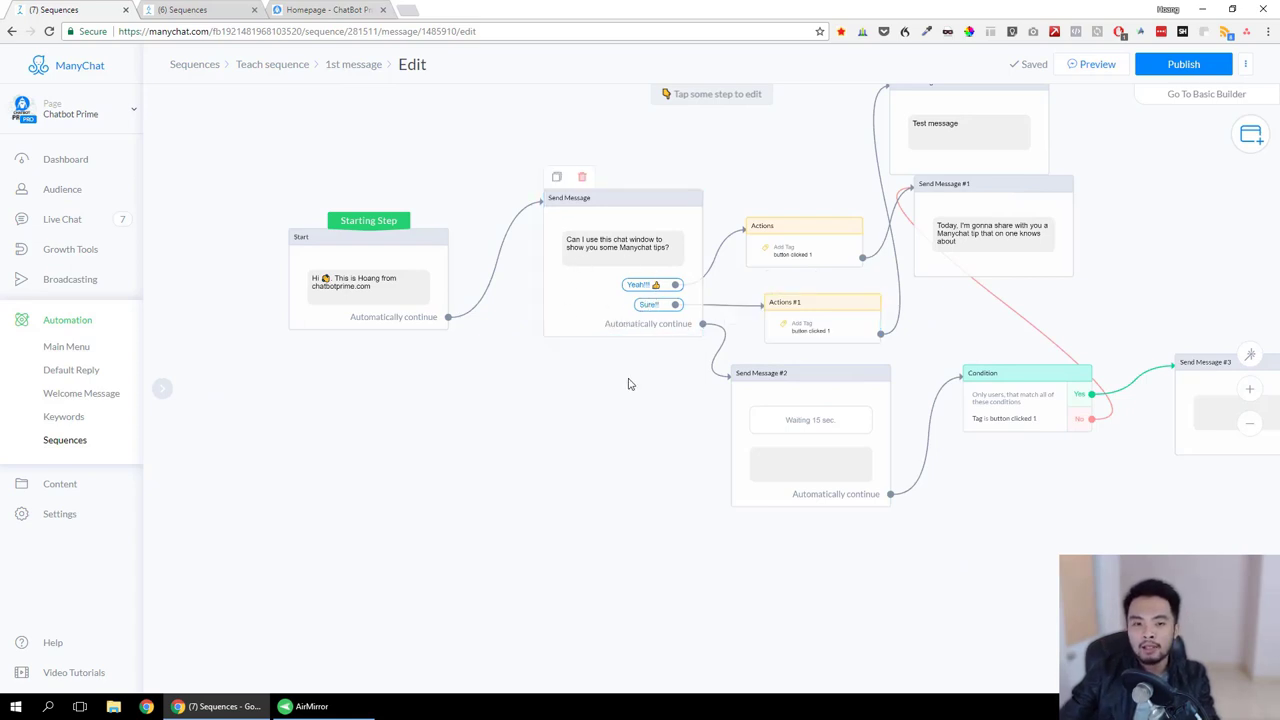
Step: Set the delay in Send Message #2 to 60 seconds and duplicate that delay twice
left_click(876, 412)
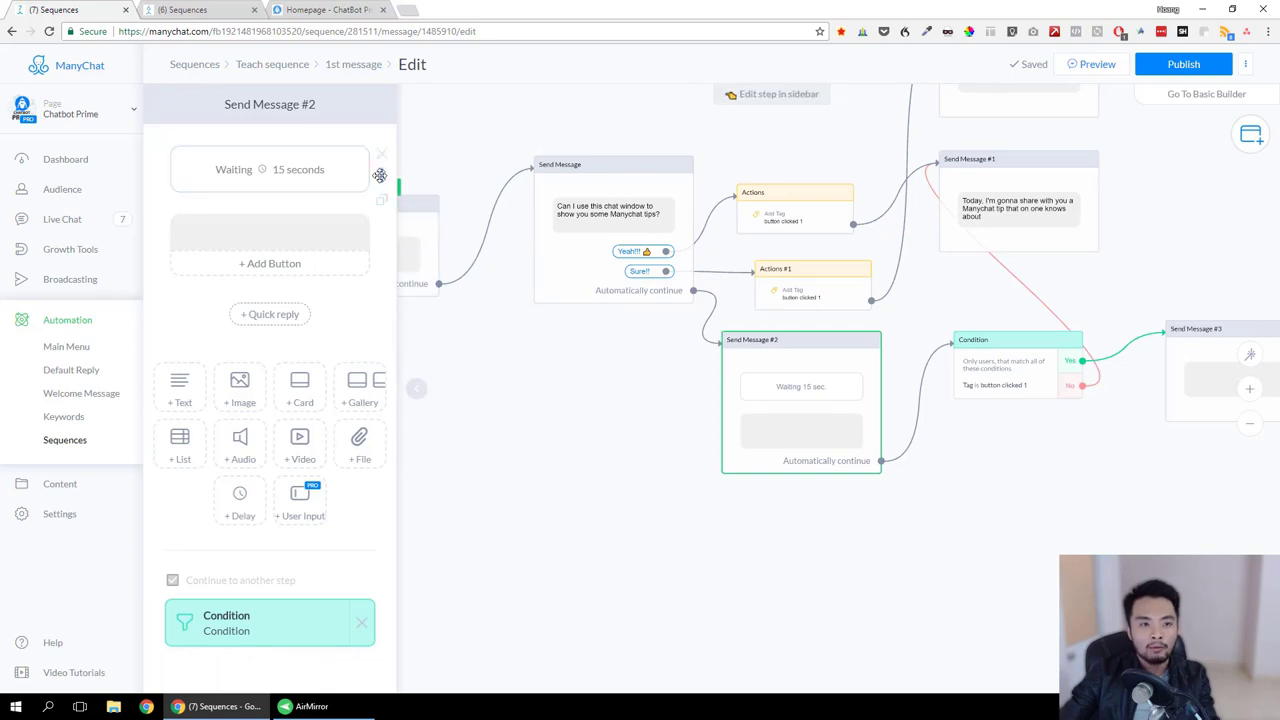
left_click(320, 177)
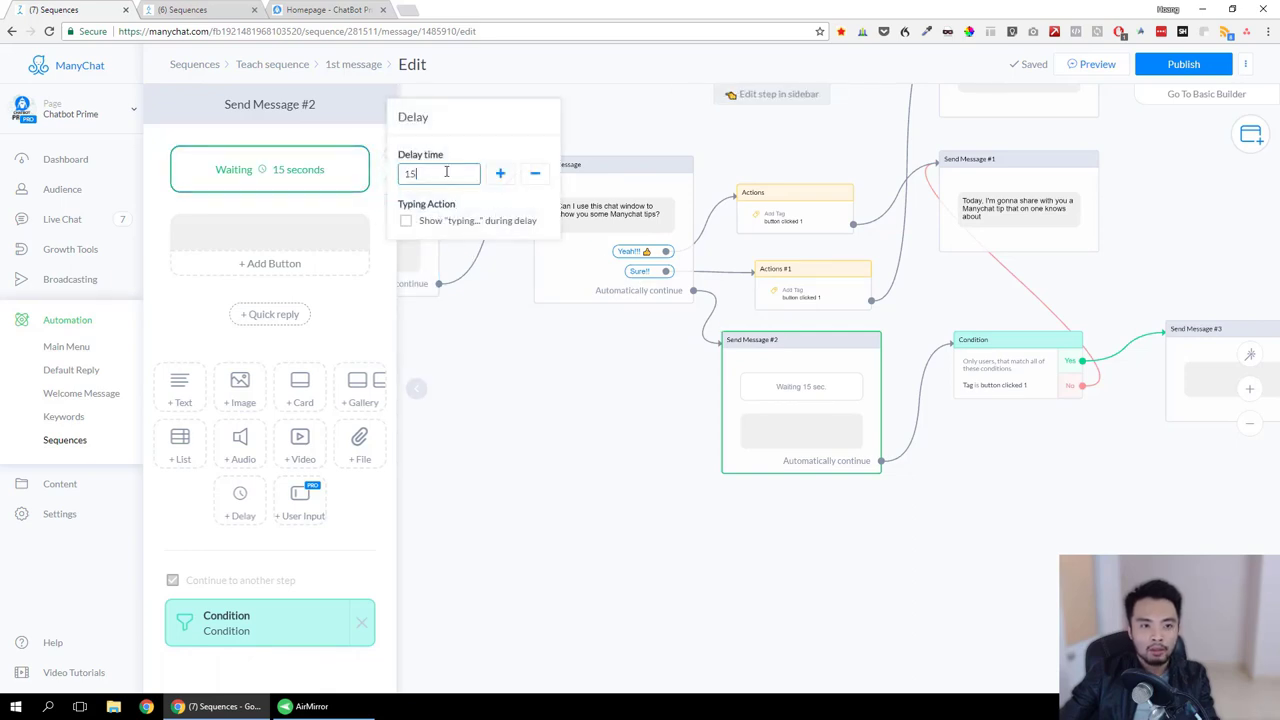
left_click_drag(446, 172, 280, 152)
type("60")
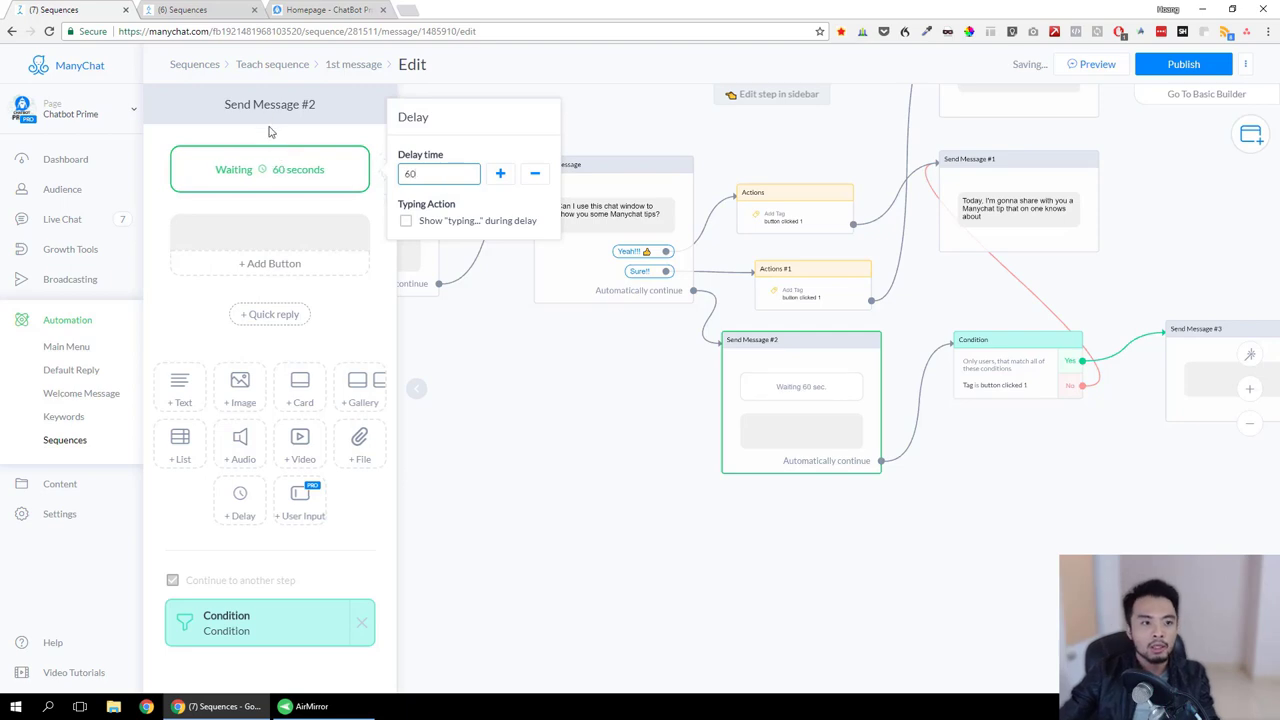
left_click(270, 132)
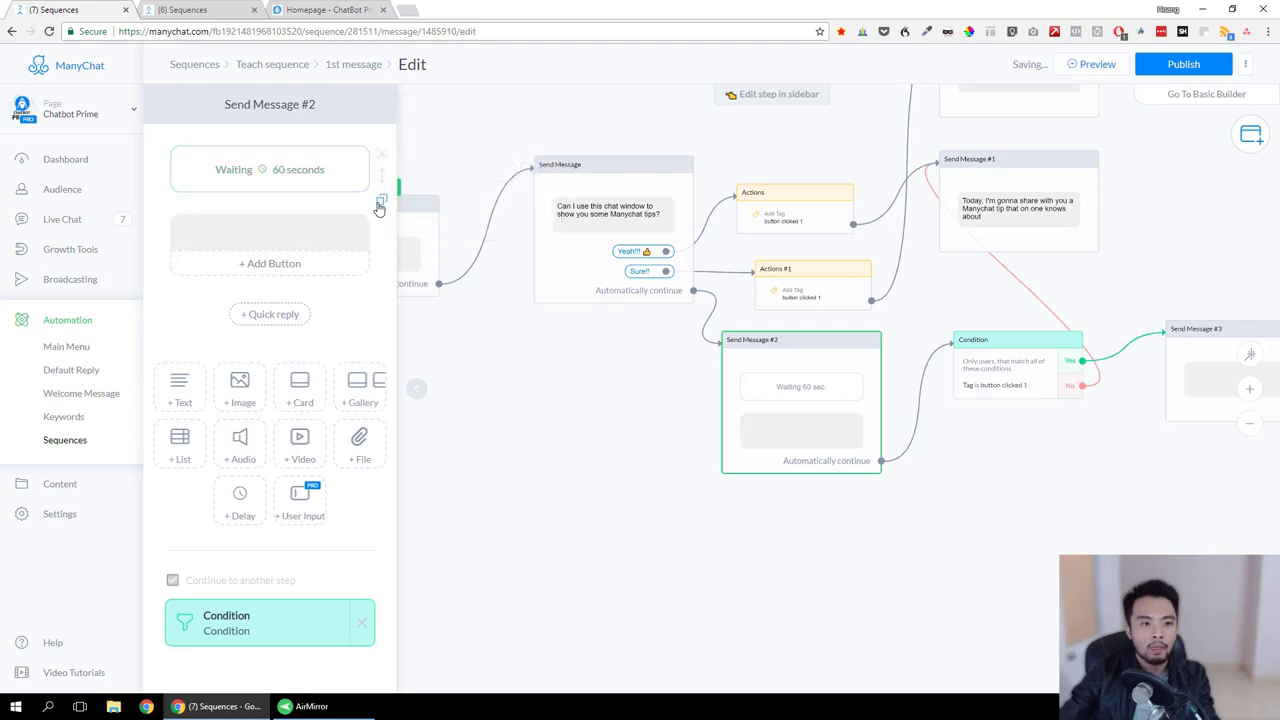
left_click(380, 205)
left_click(378, 202)
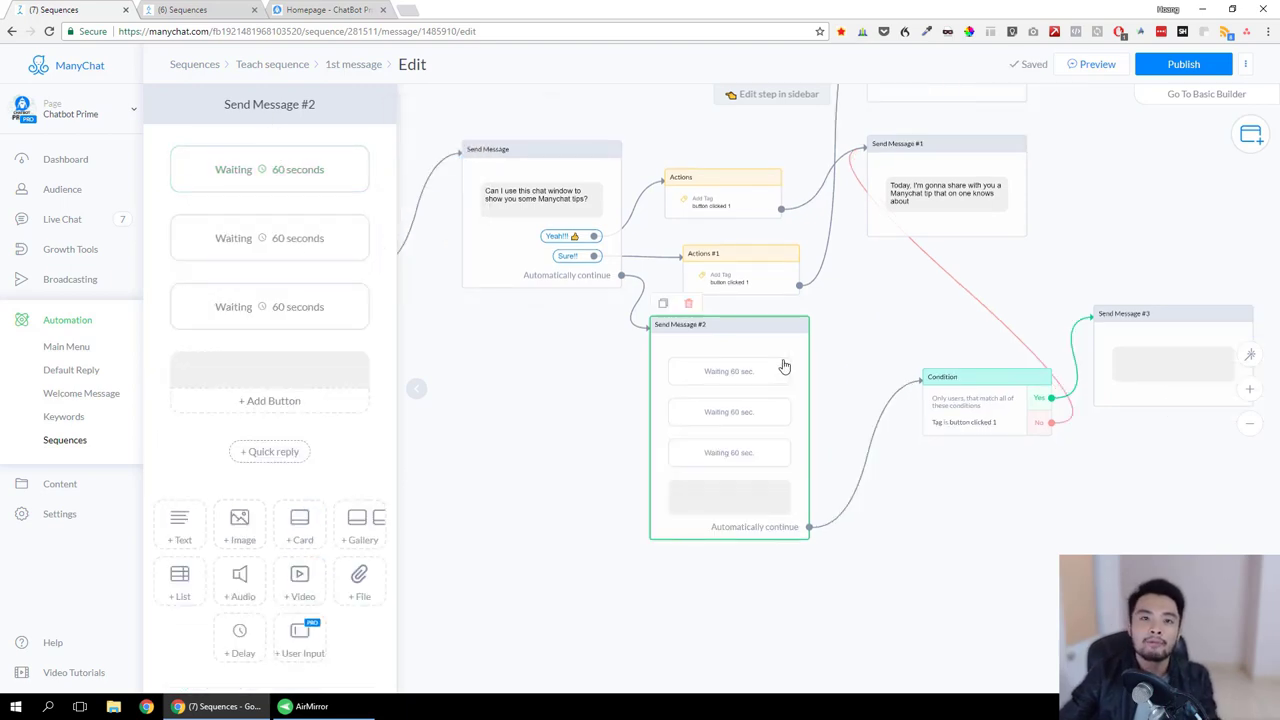
Step: Disconnect Send Message #2 from the Condition, duplicate the block and place the copy beside the original
left_click_drag(466, 361, 460, 352)
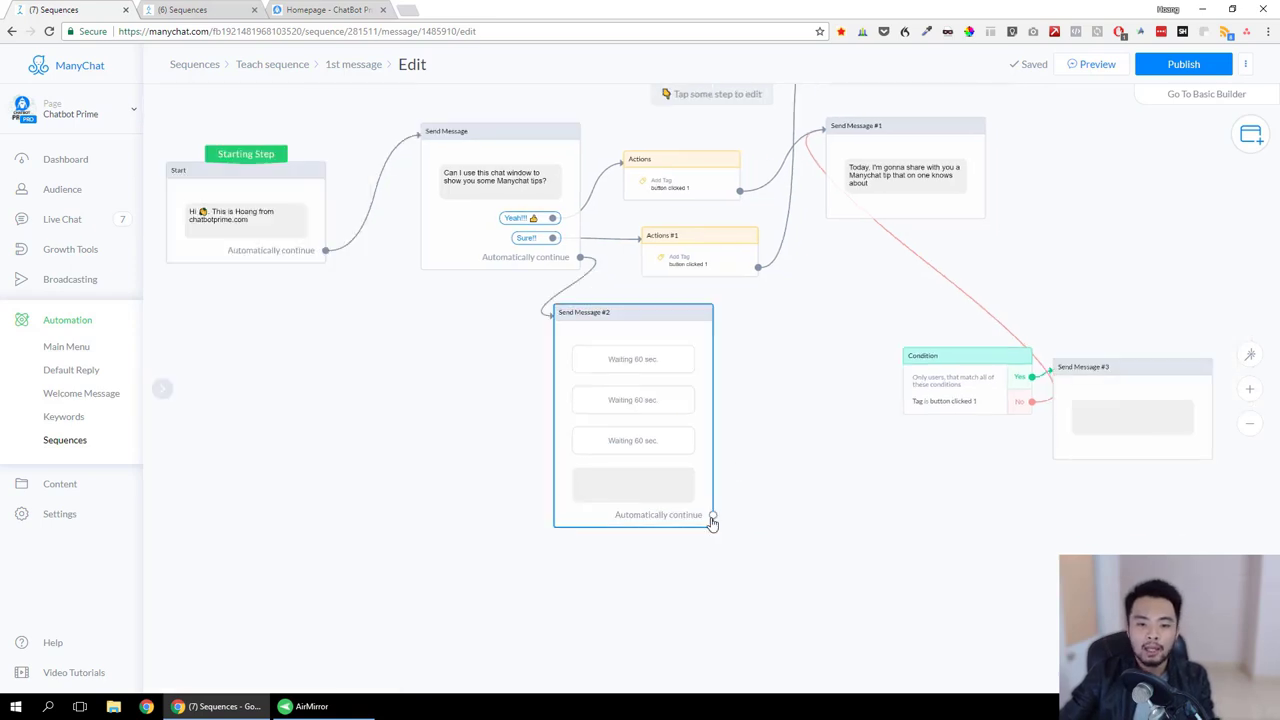
left_click(712, 519)
left_click(760, 391)
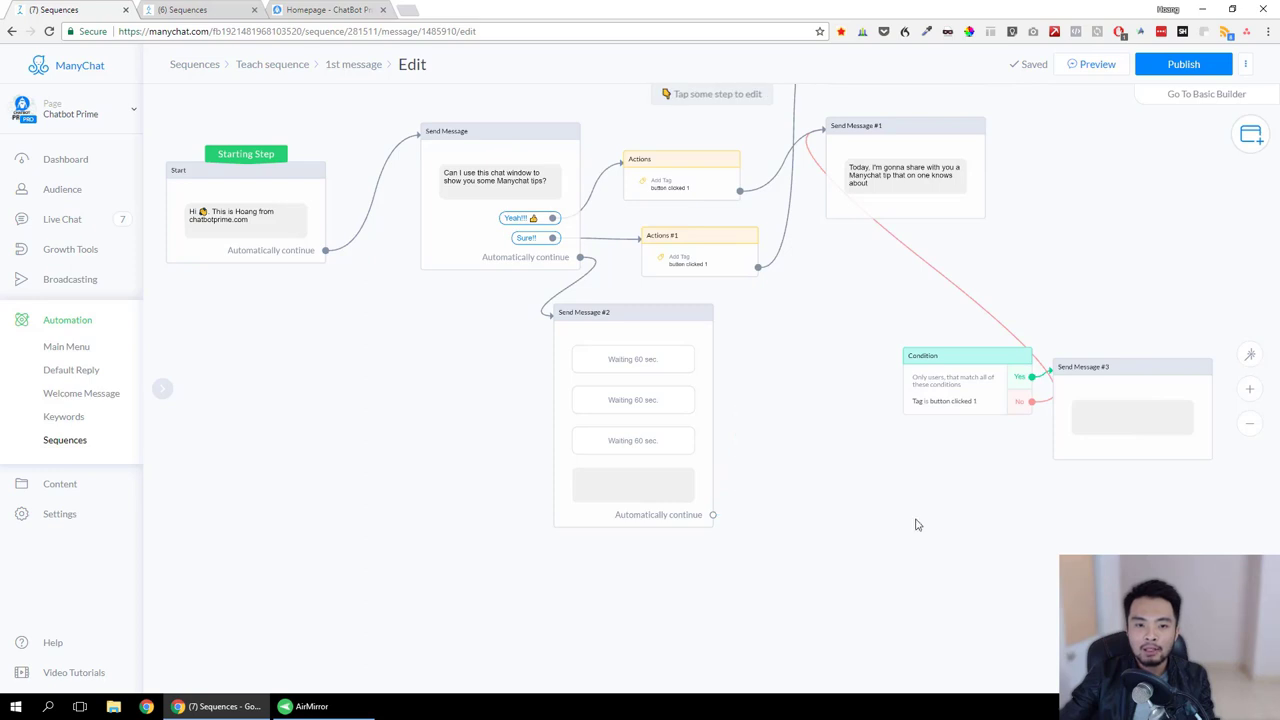
left_click(657, 319)
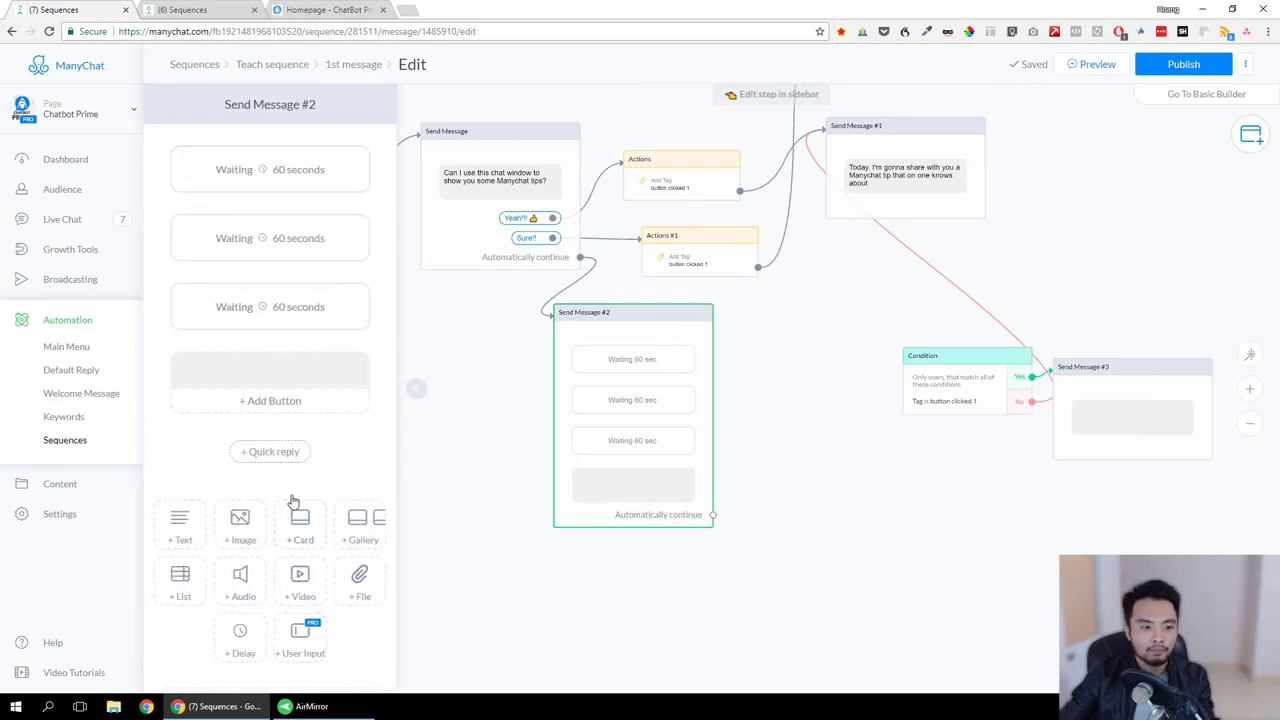
left_click(568, 292)
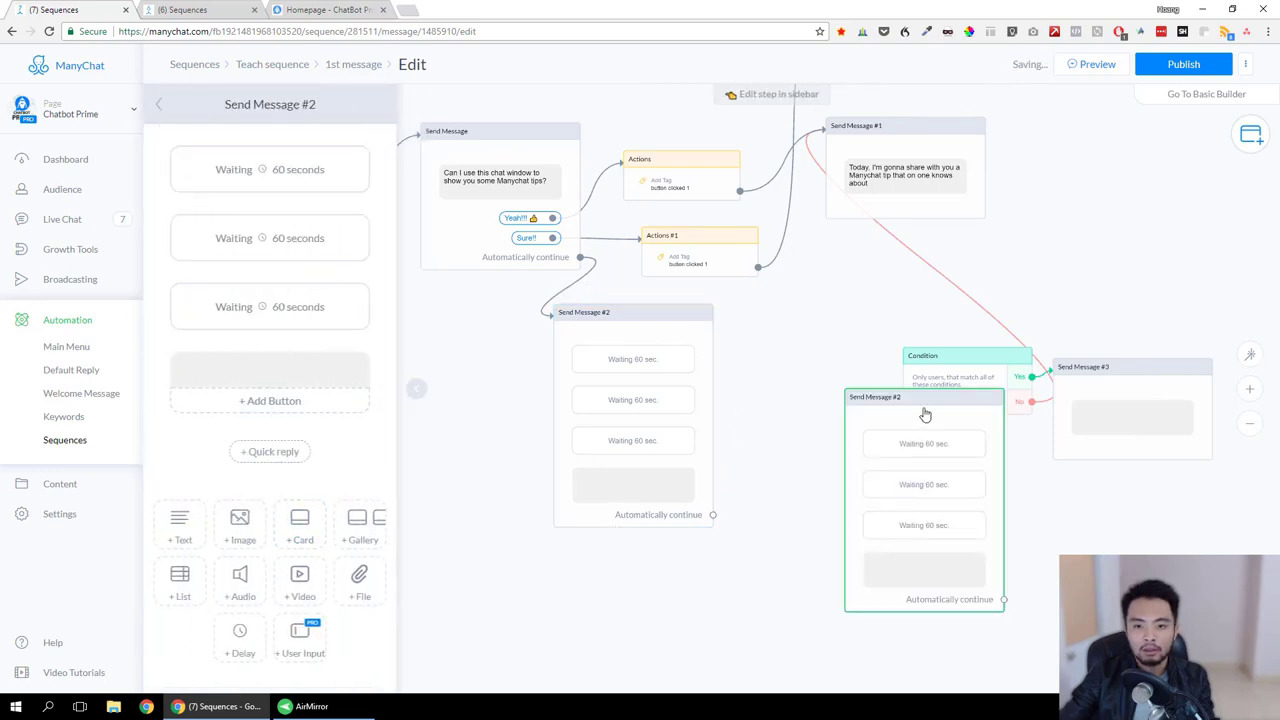
left_click_drag(920, 405, 811, 315)
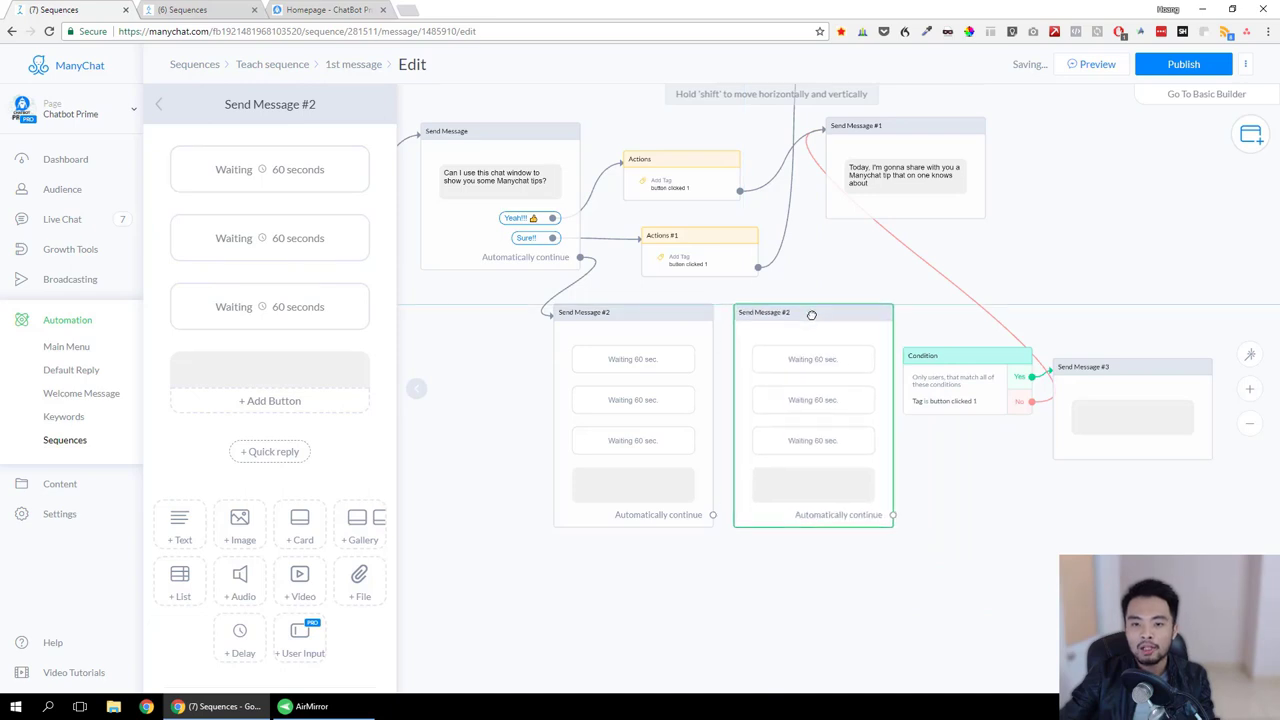
Step: Link the original Send Message #2 to its copy and the copy to the Condition, spacing the connected blocks apart
mouse_move(711, 517)
left_mouse_down()
mouse_move(751, 451)
mouse_move(860, 482)
mouse_move(937, 391)
mouse_move(1029, 354)
left_mouse_up()
left_click_drag(1117, 378, 1180, 343)
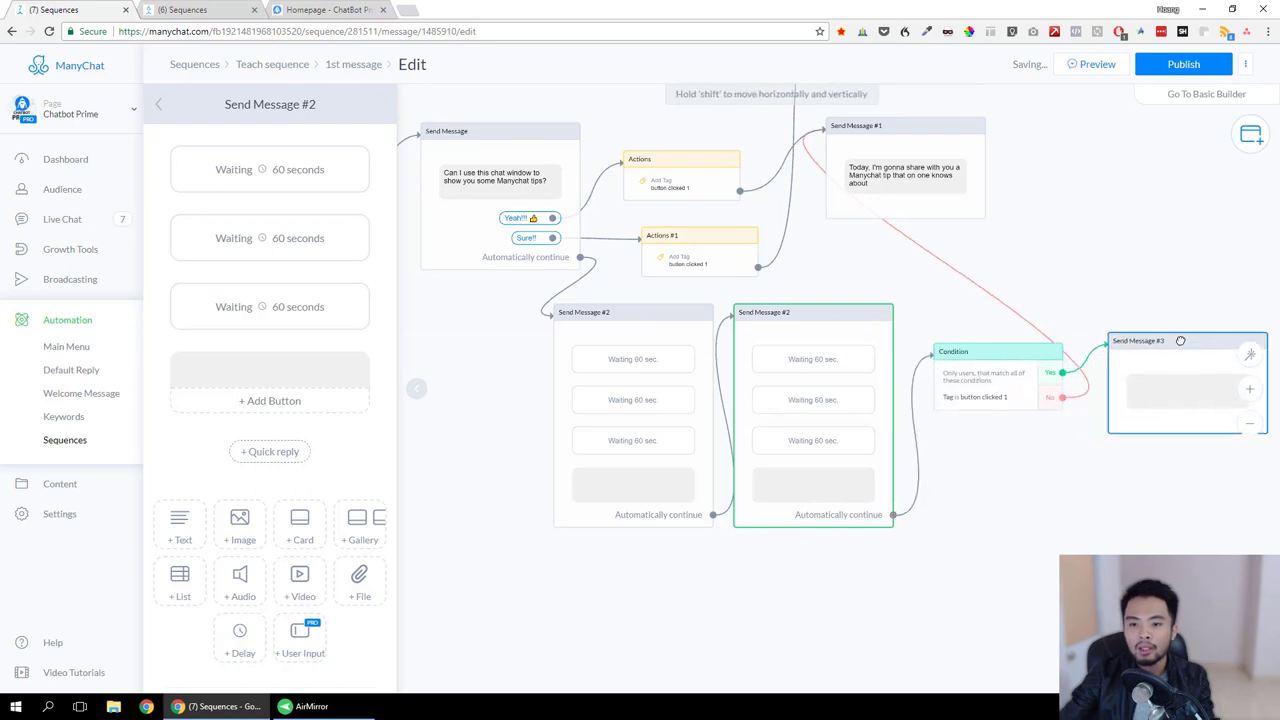
left_click_drag(810, 317, 891, 321)
left_click_drag(694, 316, 731, 320)
left_click_drag(901, 336, 876, 331)
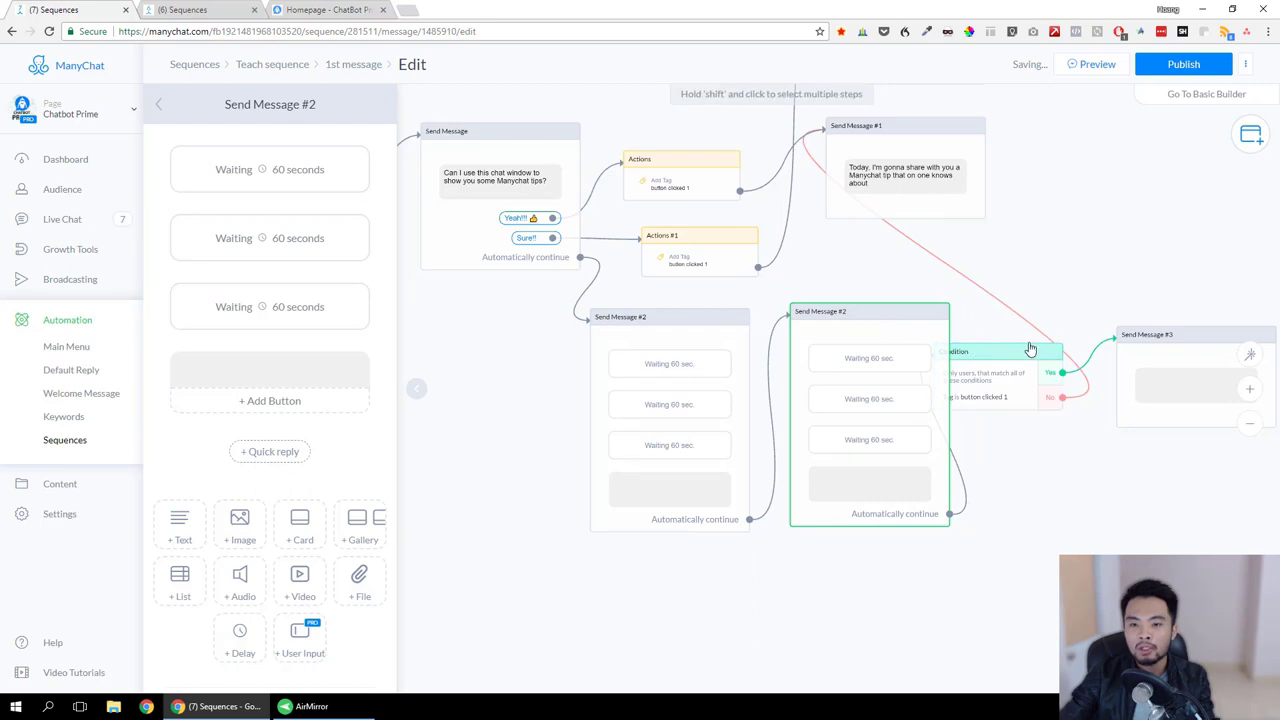
mouse_move(1008, 350)
left_mouse_down()
mouse_move(1063, 335)
mouse_move(1022, 333)
left_mouse_up()
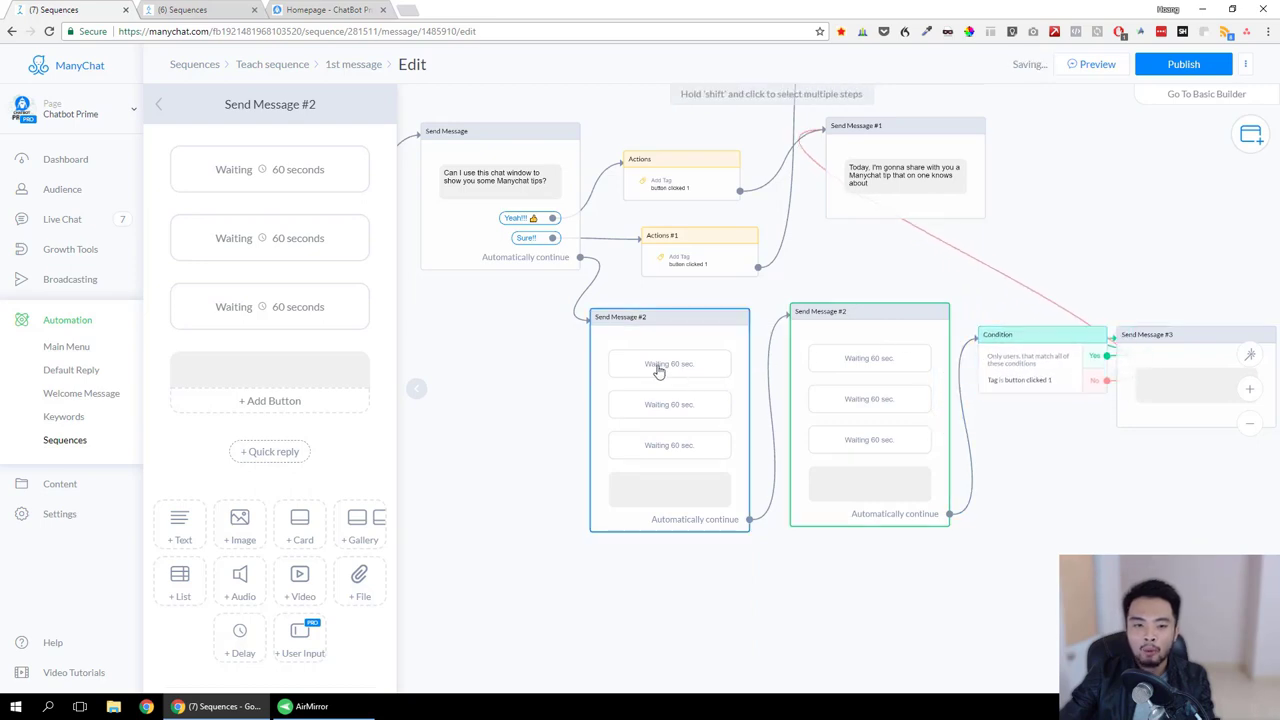
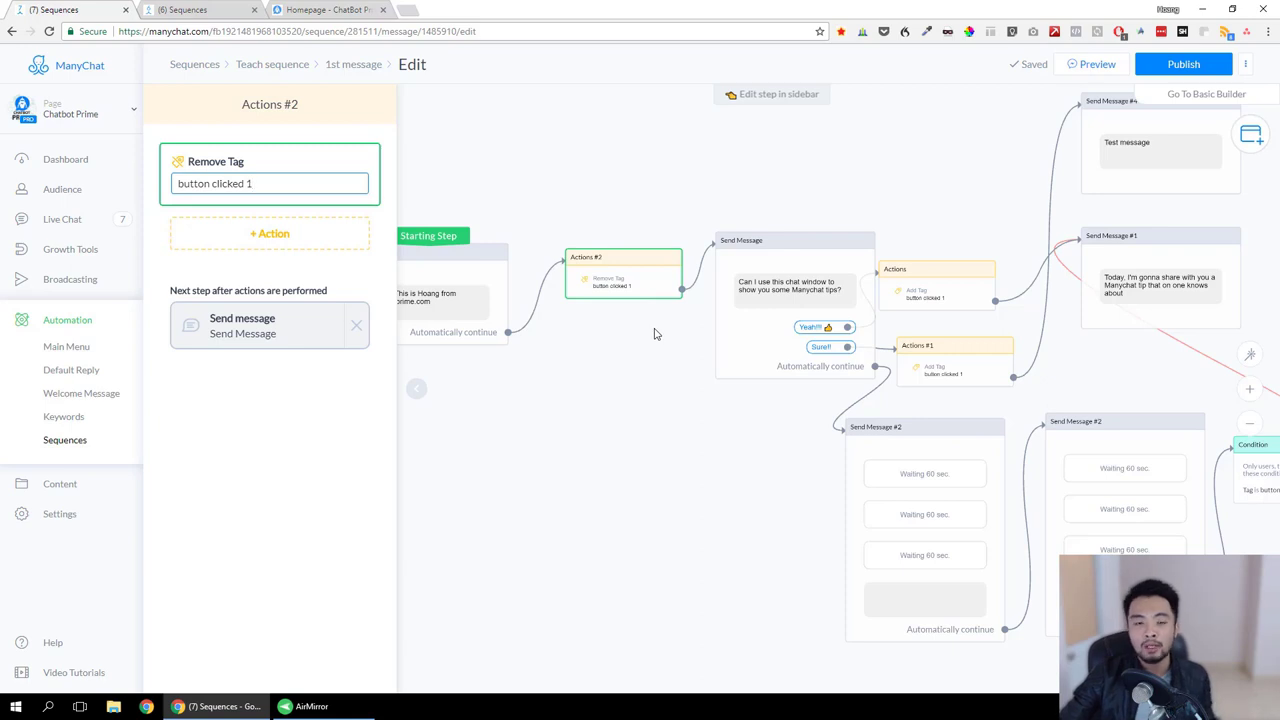
Step: Close the Actions #2 settings and move the Actions block for the "Yeah!!!" reply farther from the Send Message block
left_click_drag(655, 334, 715, 370)
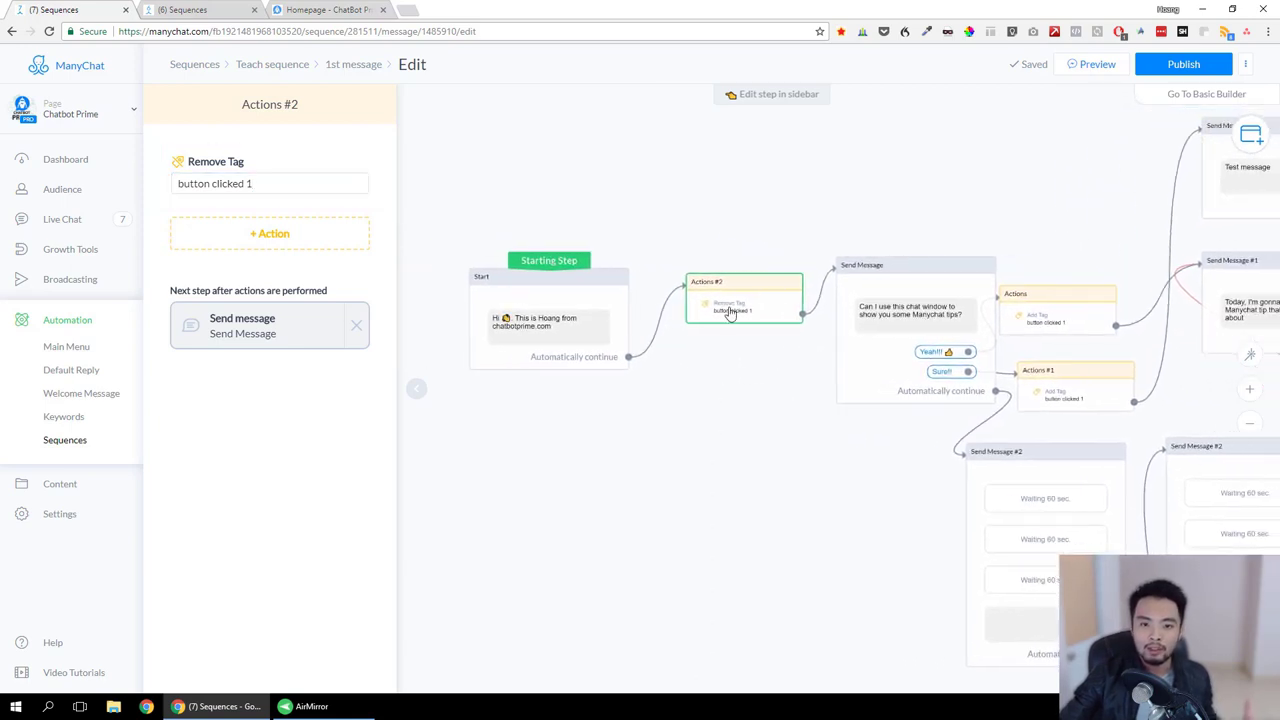
left_click_drag(793, 374, 755, 359)
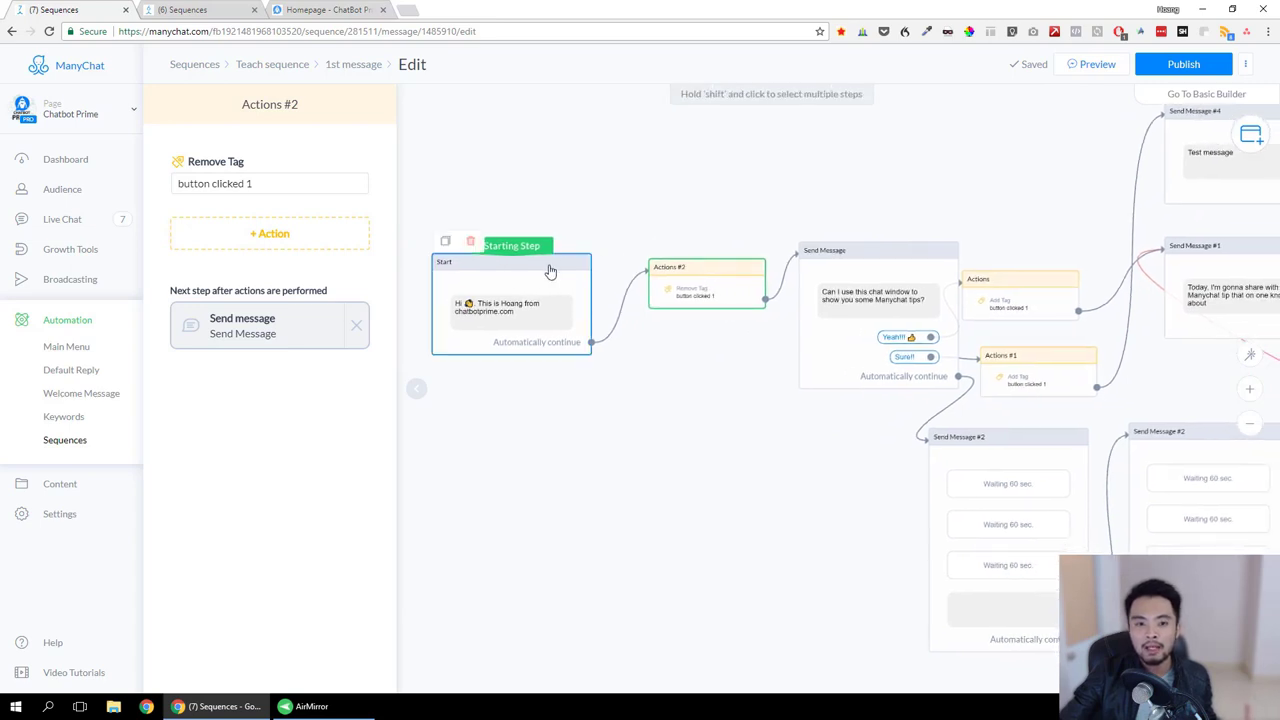
left_click(728, 394)
left_click_drag(1121, 387, 1009, 389)
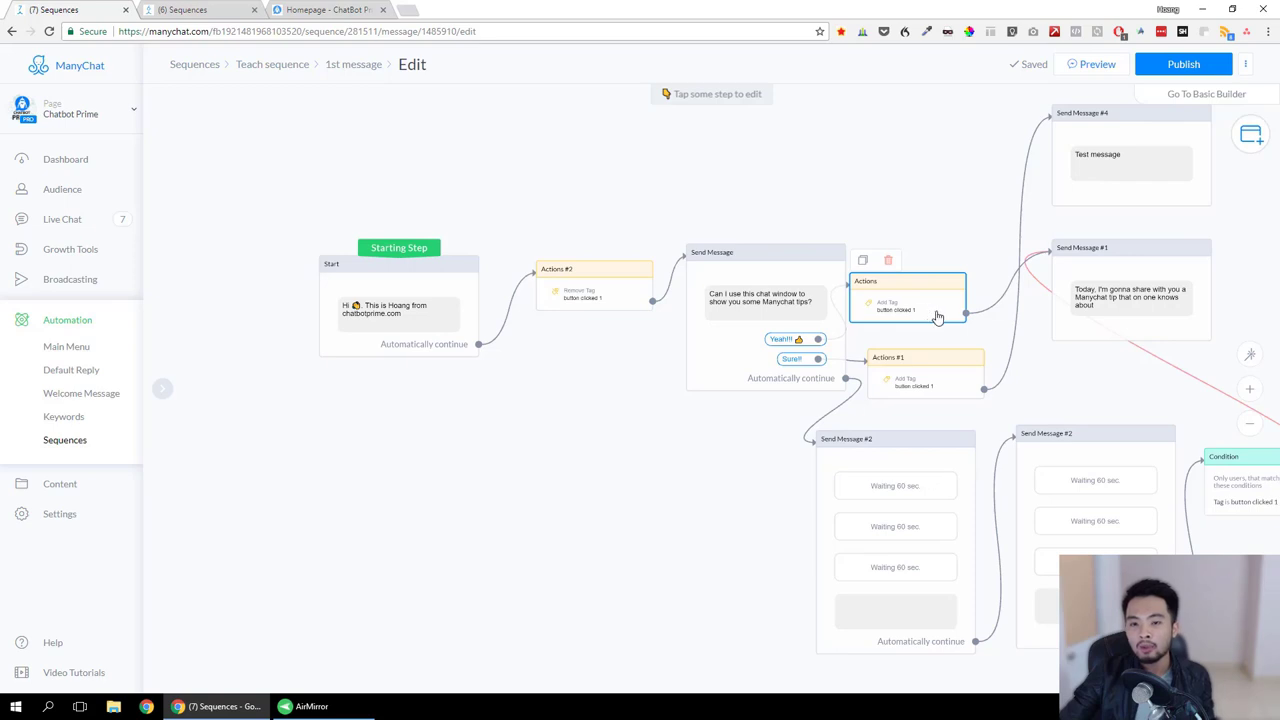
left_click_drag(930, 298, 956, 288)
left_click(805, 313)
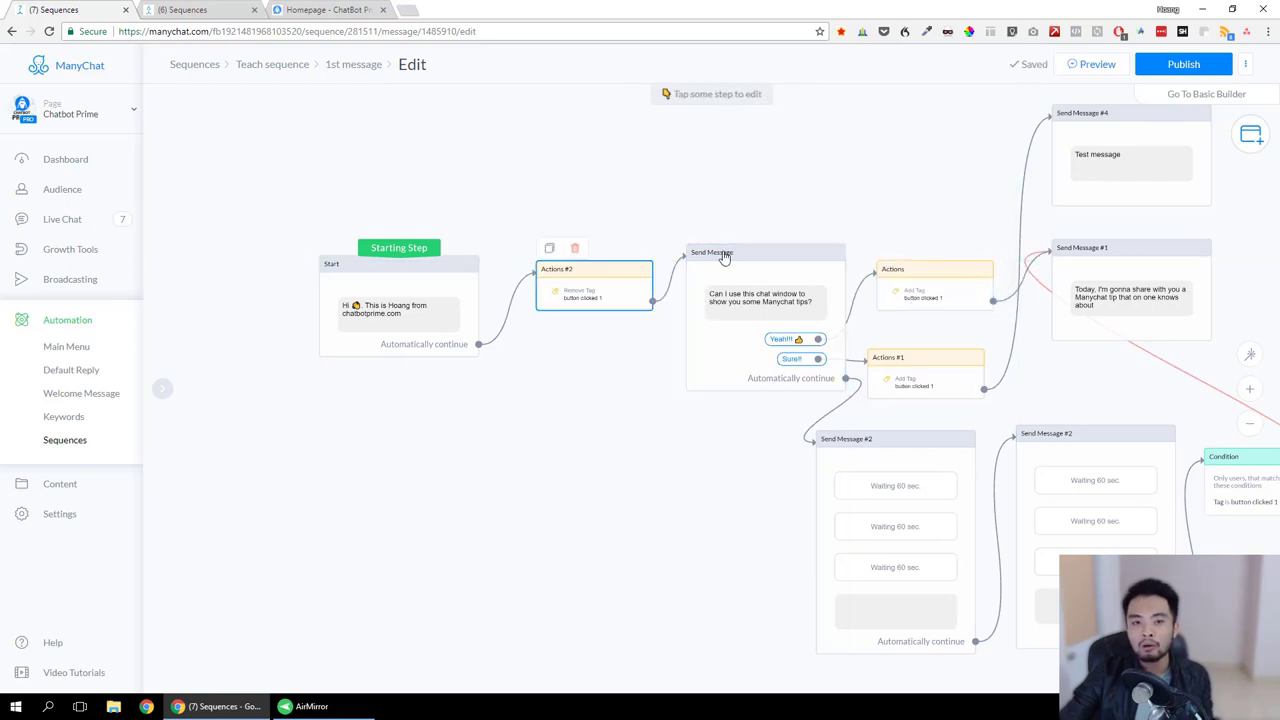
left_click_drag(625, 360, 617, 360)
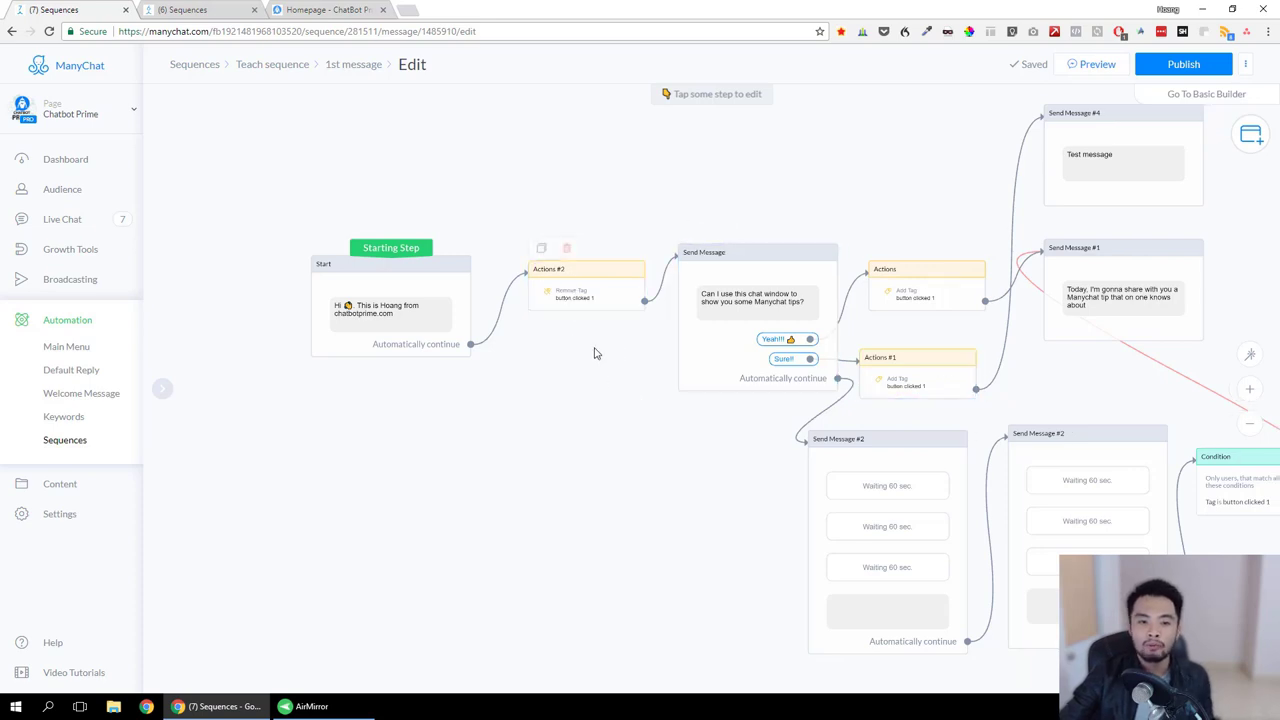
left_click_drag(622, 461, 526, 454)
Step: Switch to the Franchise sequence and examine how its starting message leads through the tag-removal actions into the following messages
left_click(182, 12)
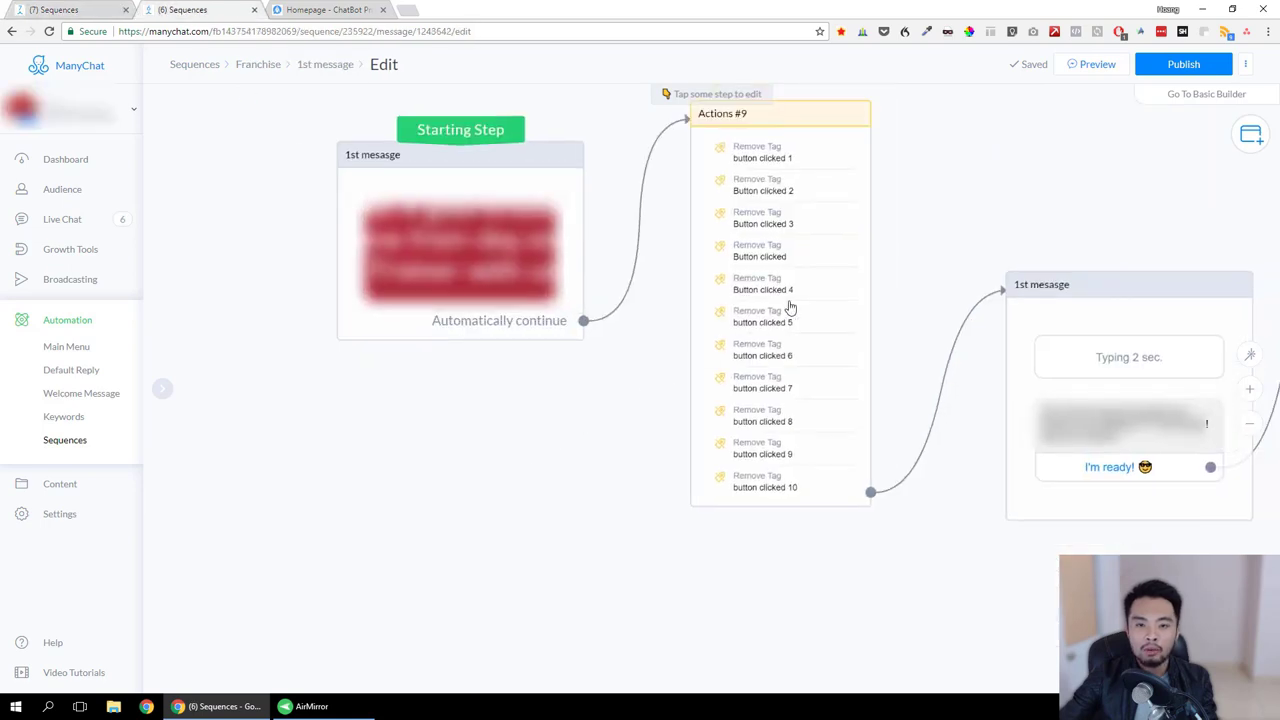
left_click_drag(609, 471, 569, 489)
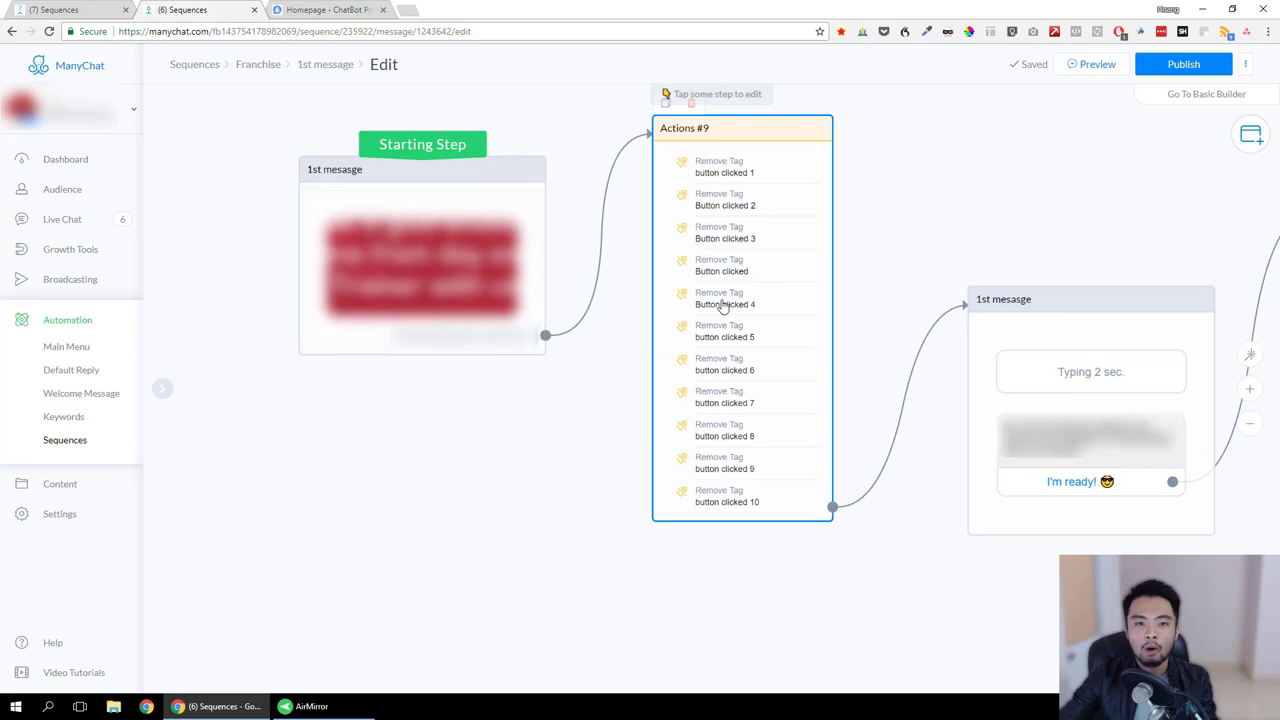
left_click_drag(551, 420, 497, 431)
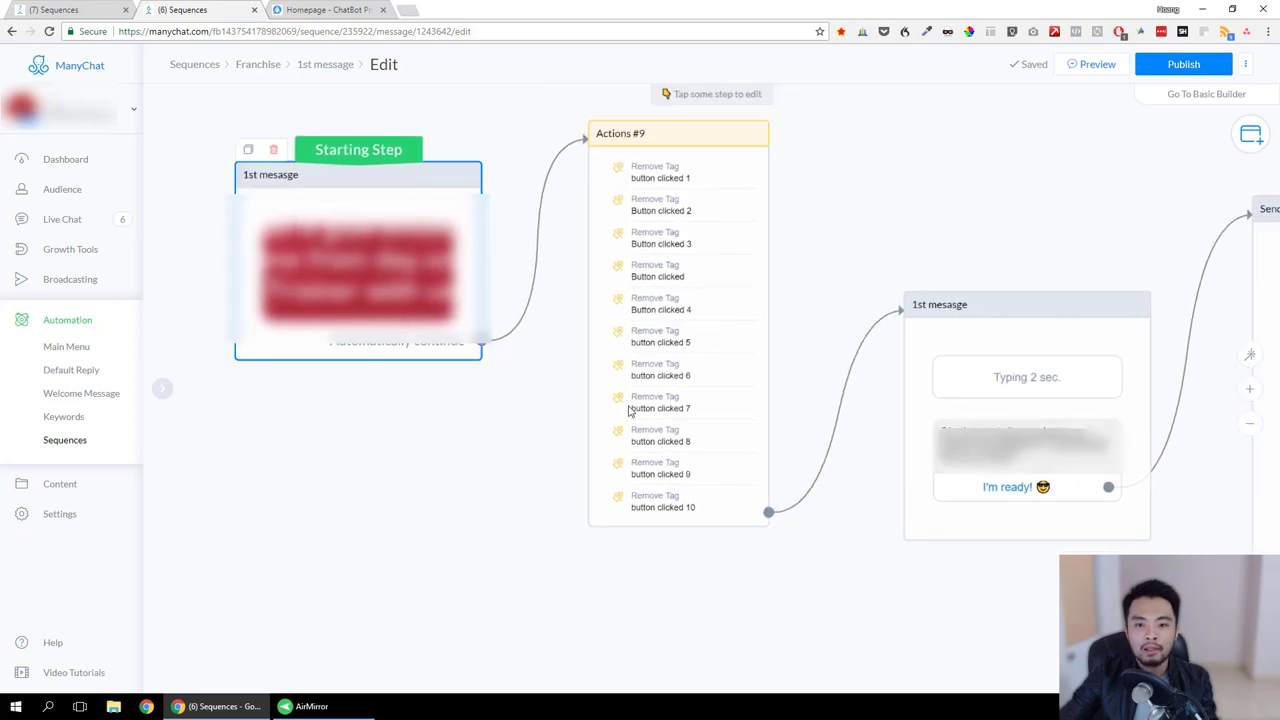
left_click_drag(984, 573, 706, 531)
scroll(731, 537, "down", 4)
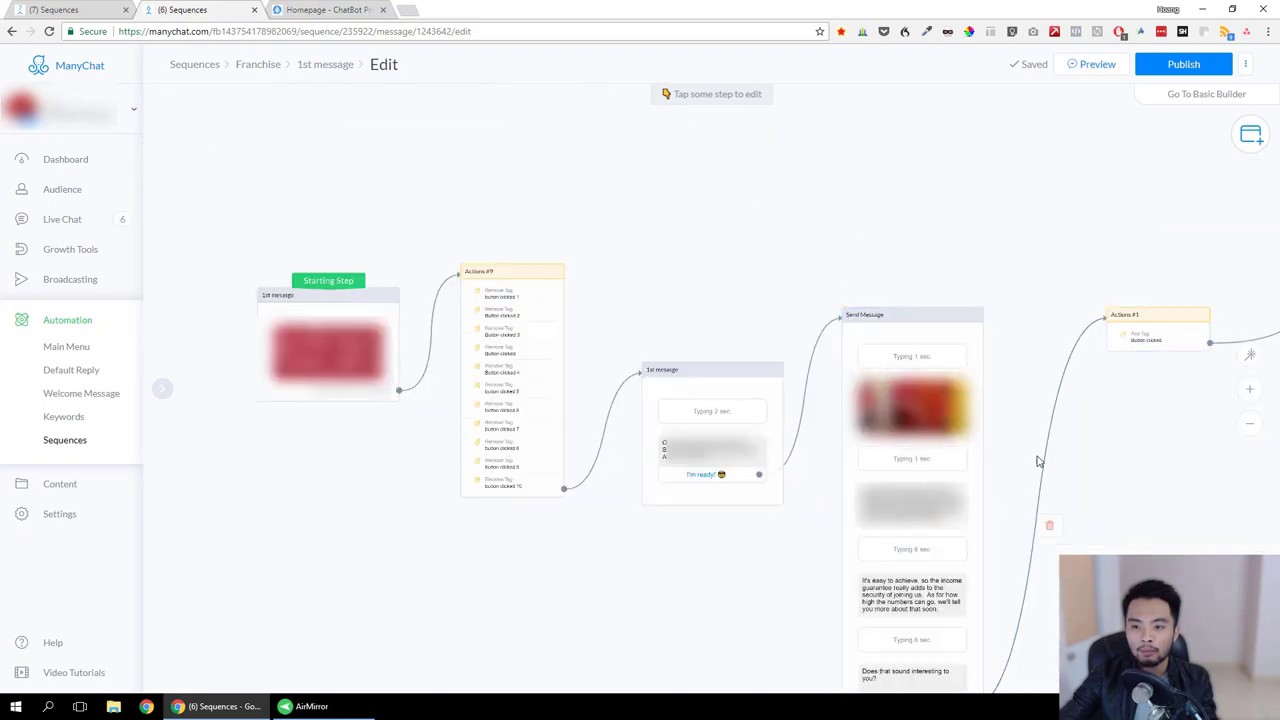
left_click_drag(1040, 460, 544, 339)
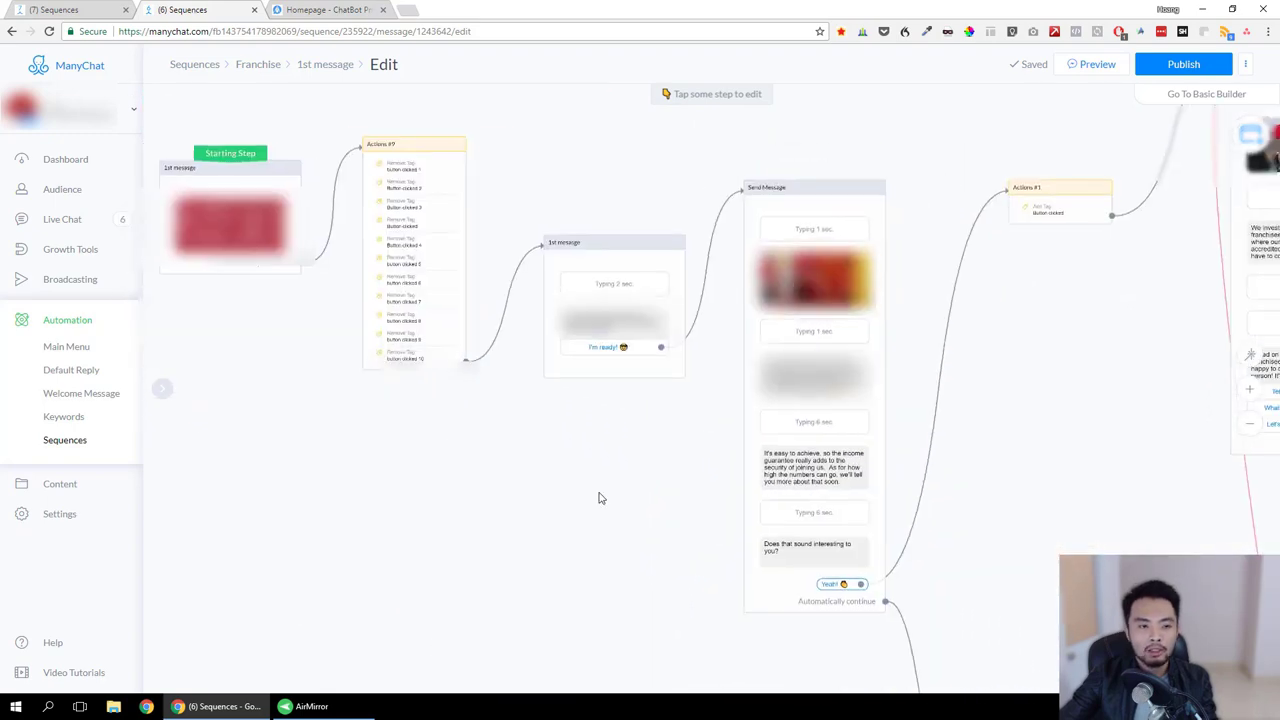
left_click_drag(600, 497, 142, 453)
scroll(451, 418, "right", 5)
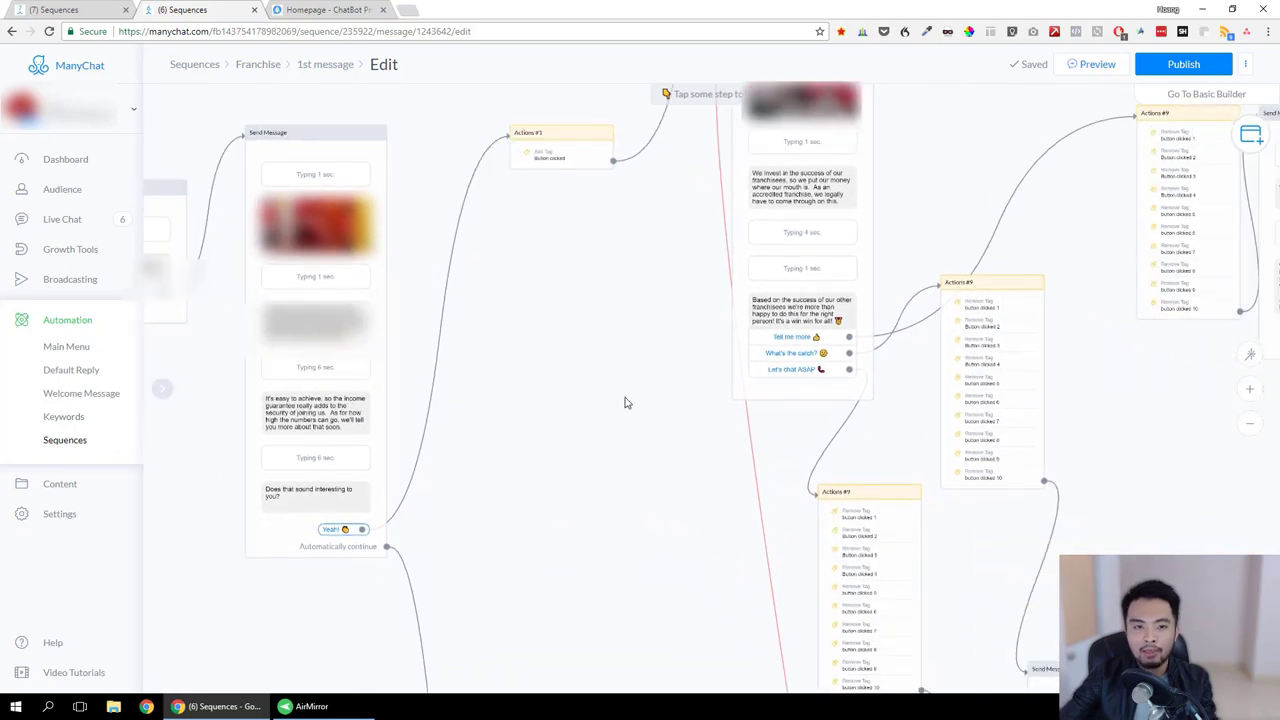
Step: Examine the tag-removal action groups connected to the "Tell me more", "What's the catch?" and "Let's chat ASAP" buttons
scroll(591, 522, "up", 4)
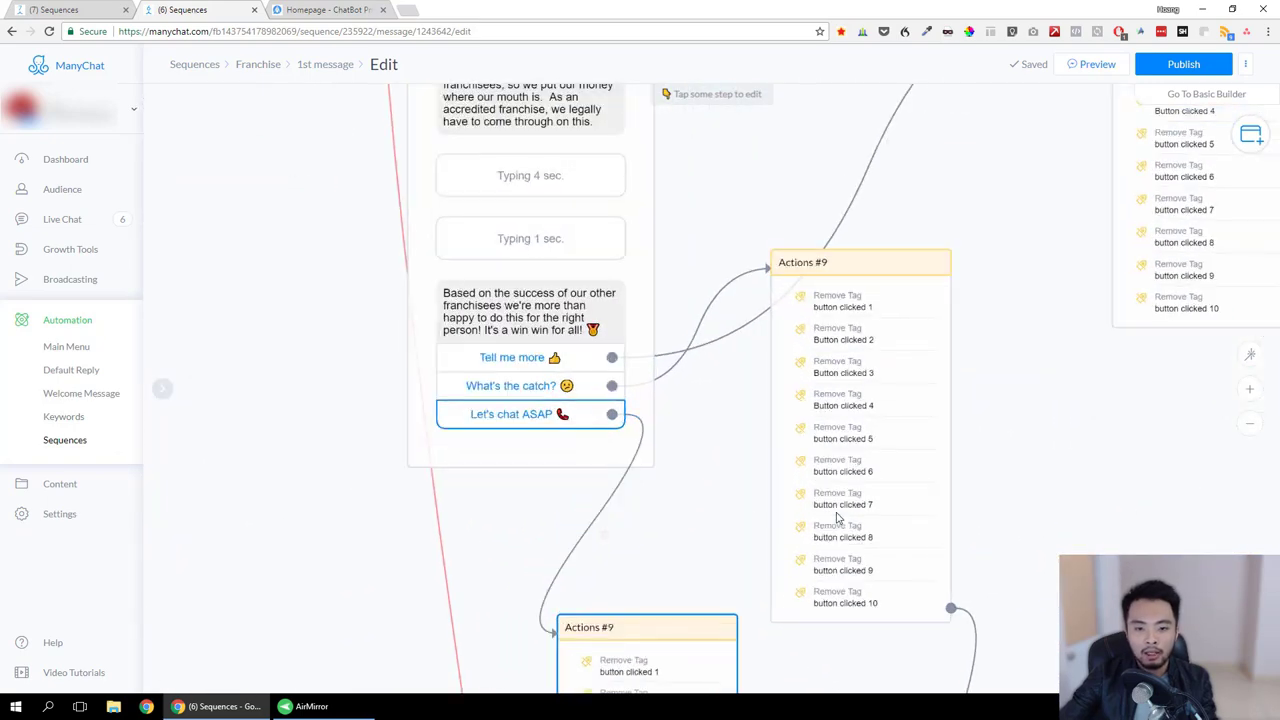
left_click_drag(996, 438, 940, 437)
left_click_drag(1034, 452, 865, 598)
left_click_drag(950, 558, 1198, 395)
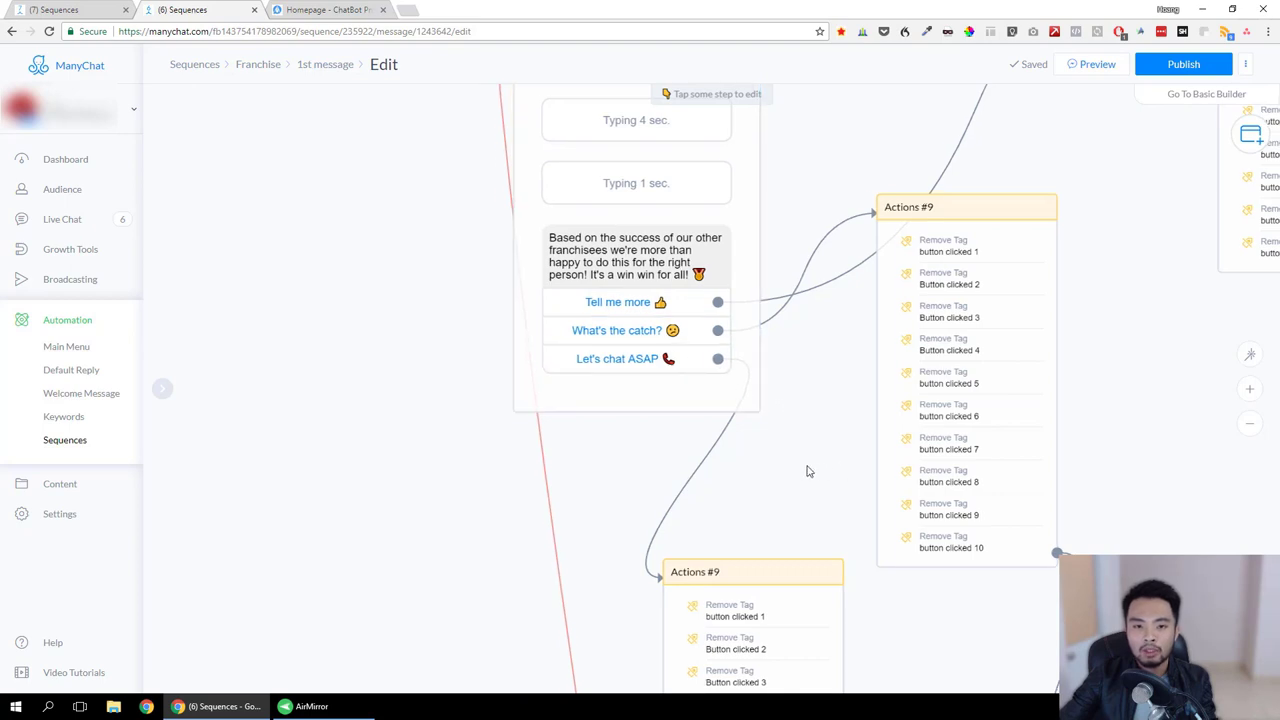
scroll(808, 471, "right", 1)
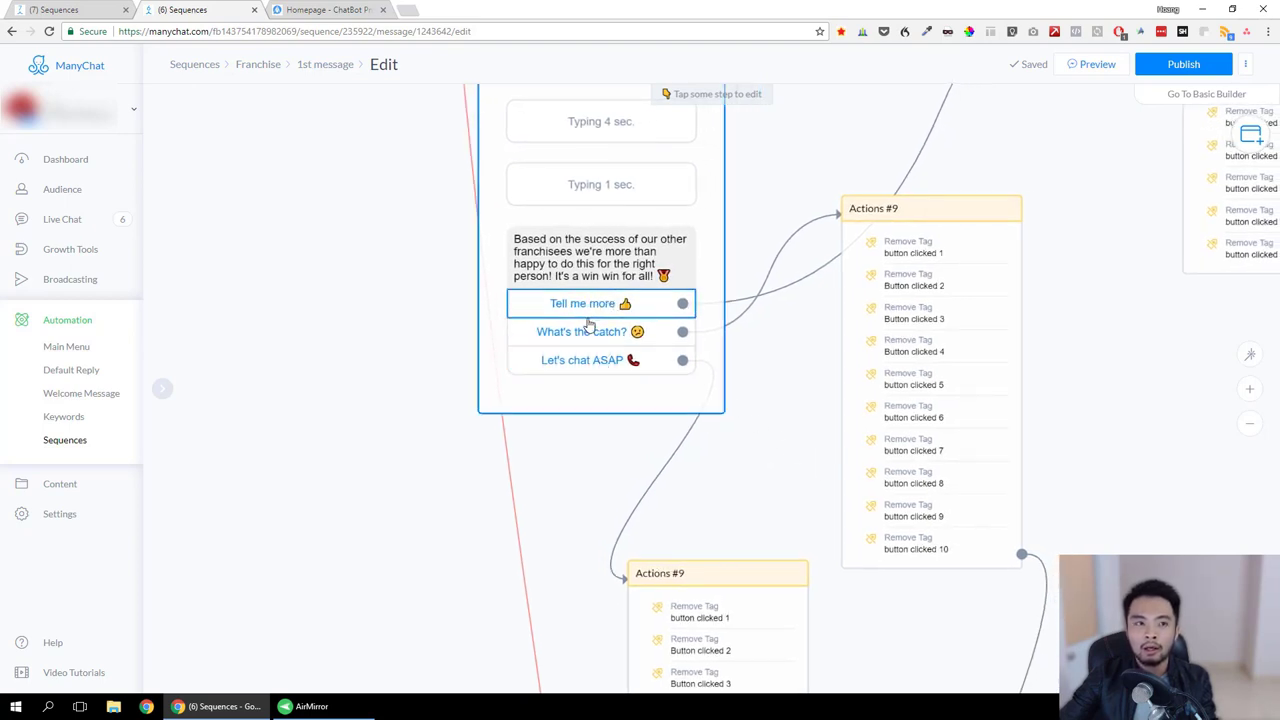
left_click_drag(790, 435, 590, 551)
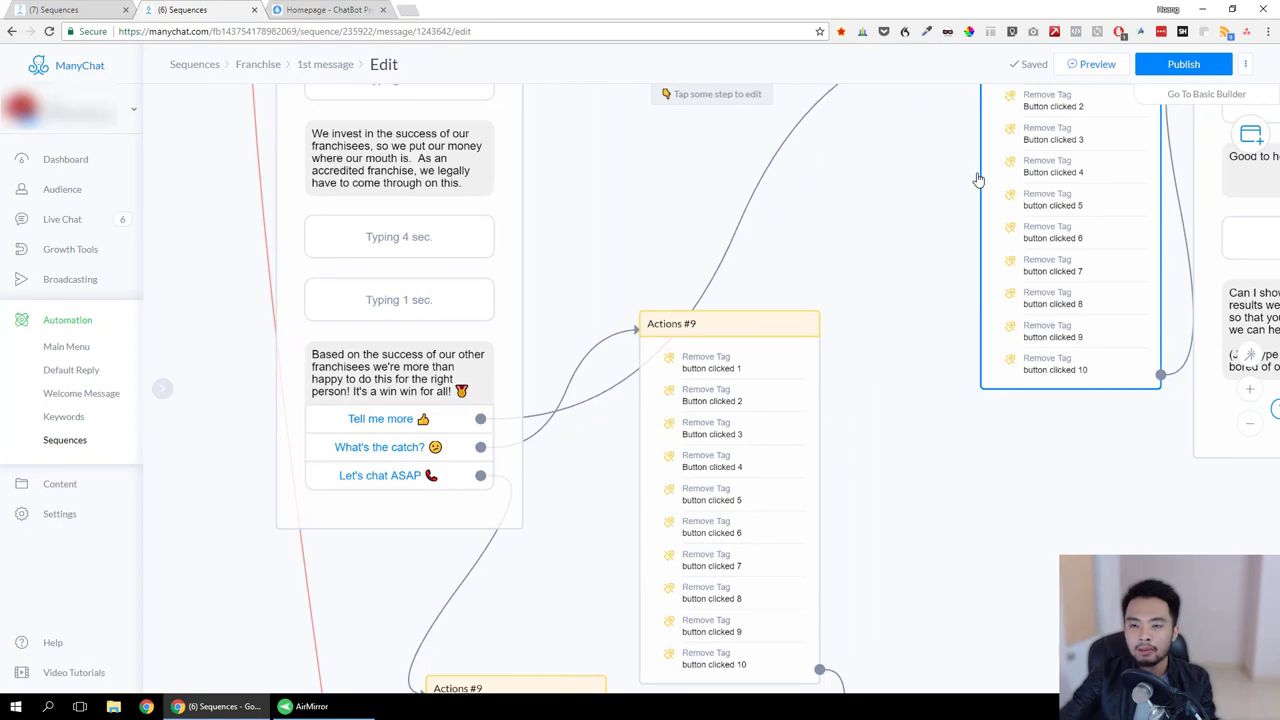
left_click_drag(929, 211, 894, 246)
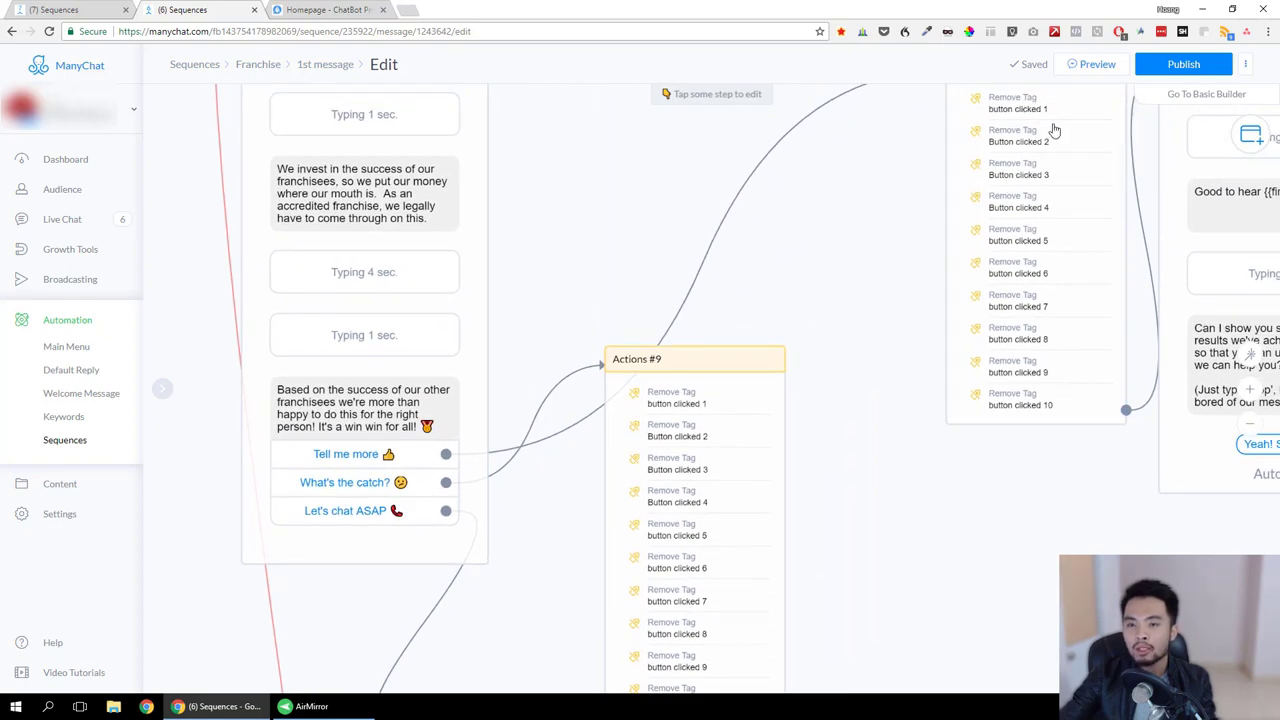
scroll(951, 235, "down", 2)
scroll(951, 235, "left", 2)
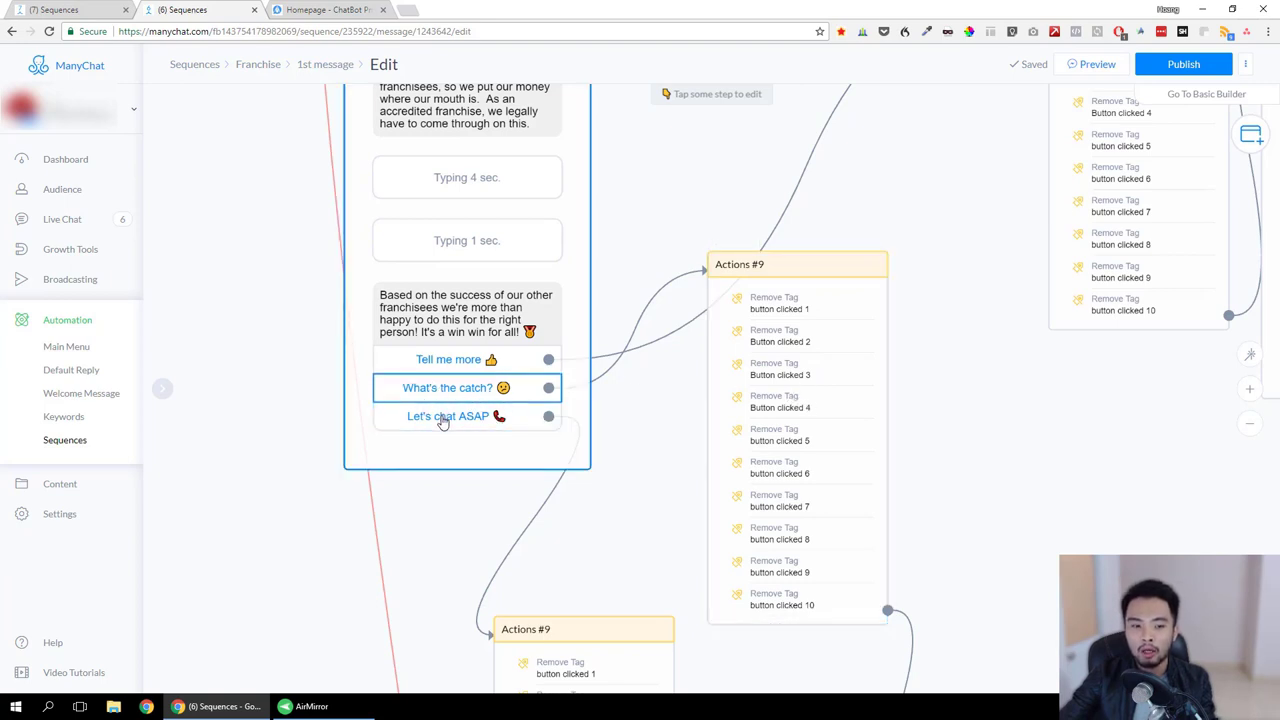
left_click_drag(614, 473, 537, 459)
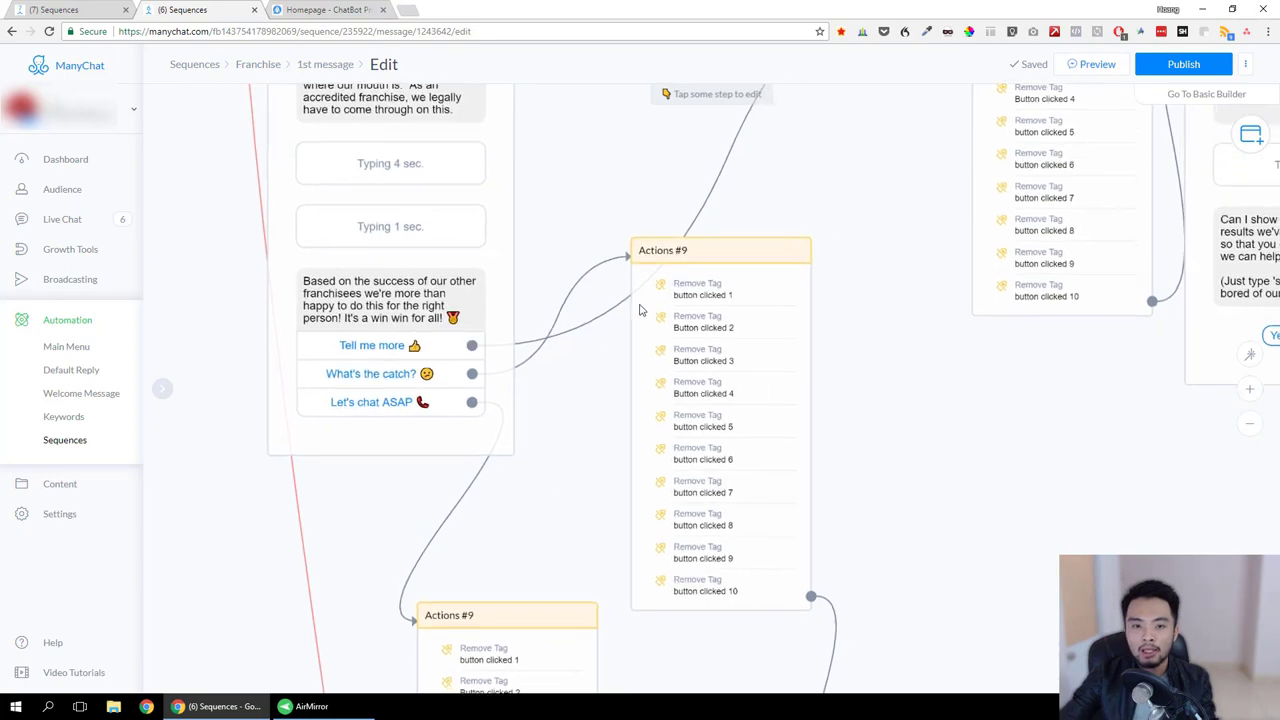
left_click_drag(642, 310, 705, 160)
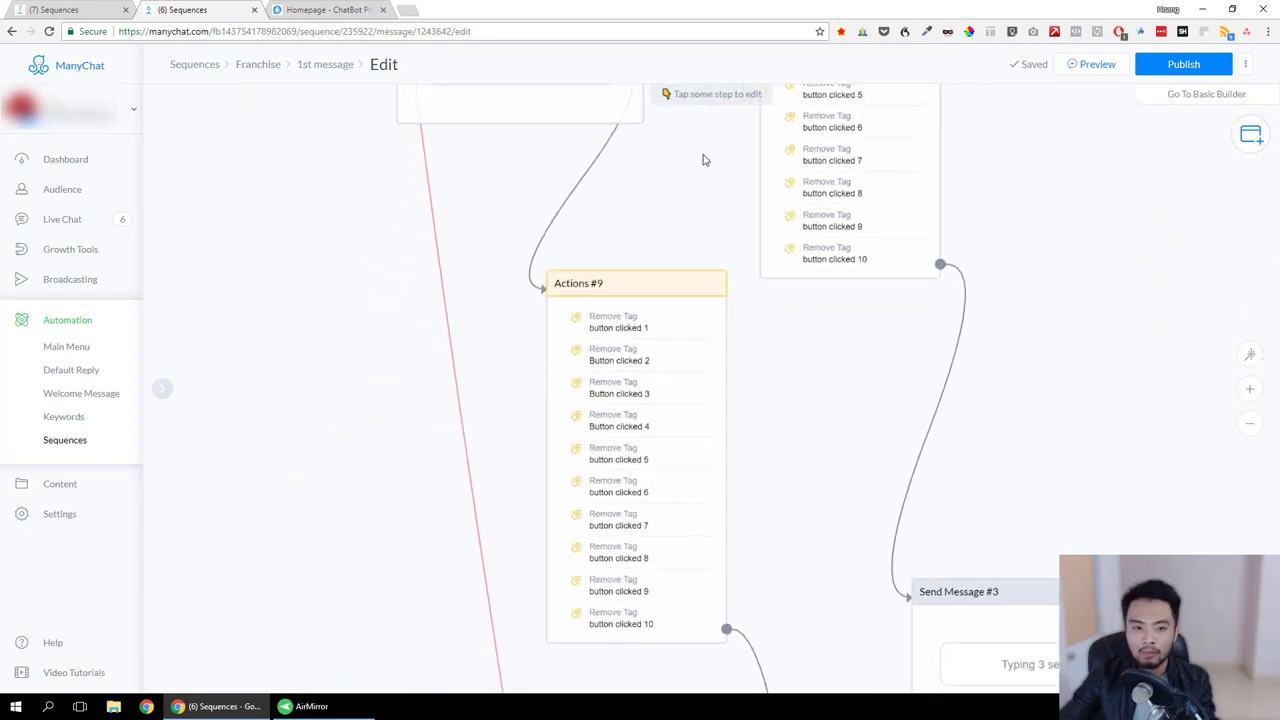
left_click_drag(789, 412, 806, 449)
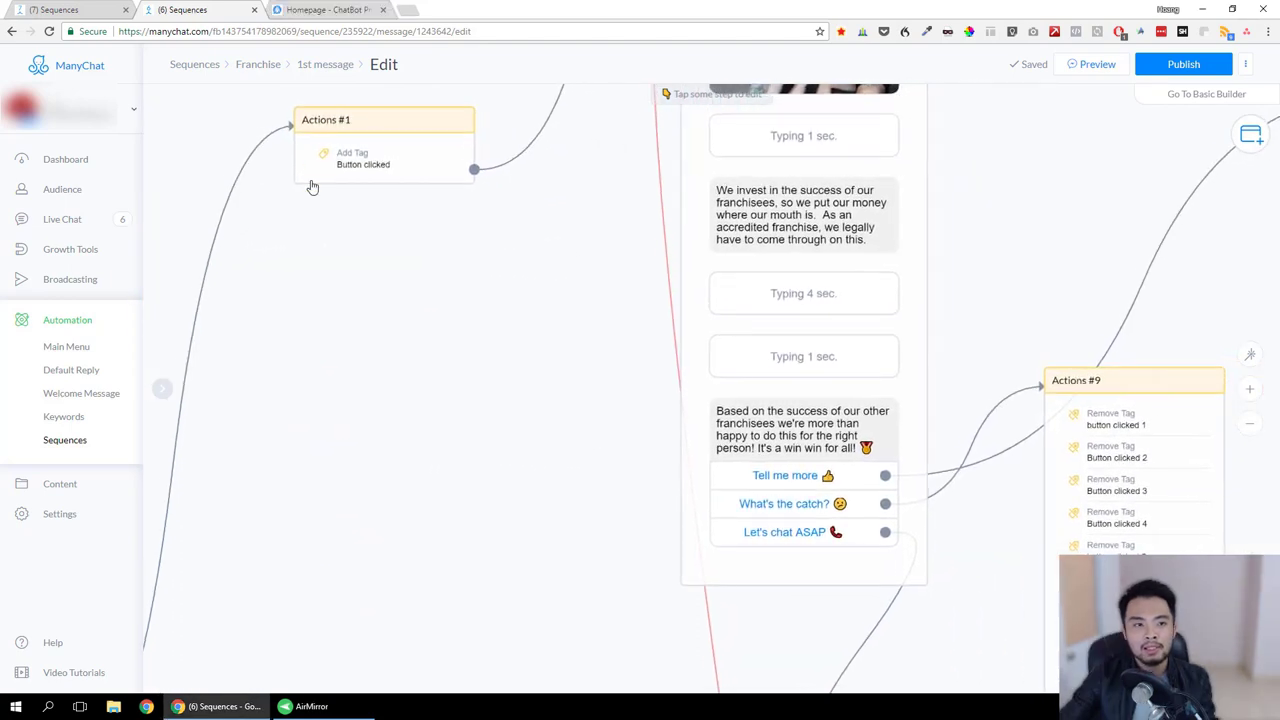
left_click_drag(985, 265, 783, 246)
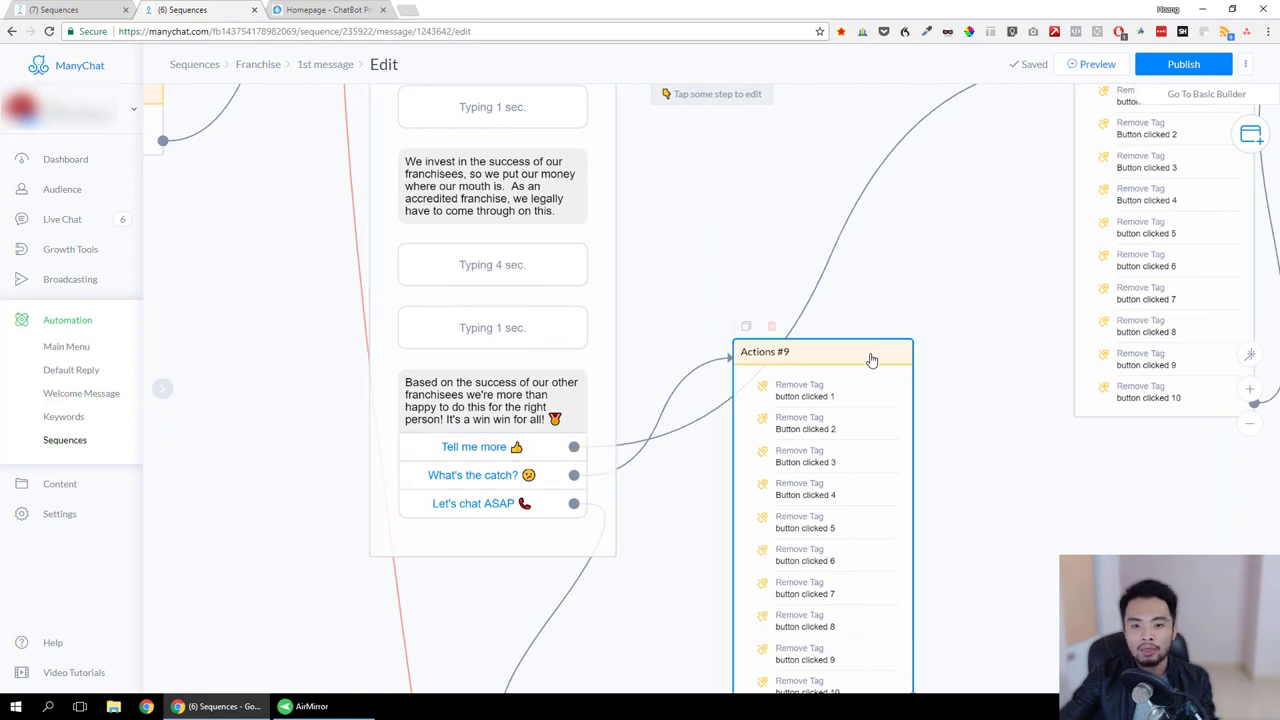
Step: Examine the whole Franchise flow, from the tag-removal action groups through its delayed messages, conditions and branches to the final messages
left_click_drag(1009, 457, 963, 378)
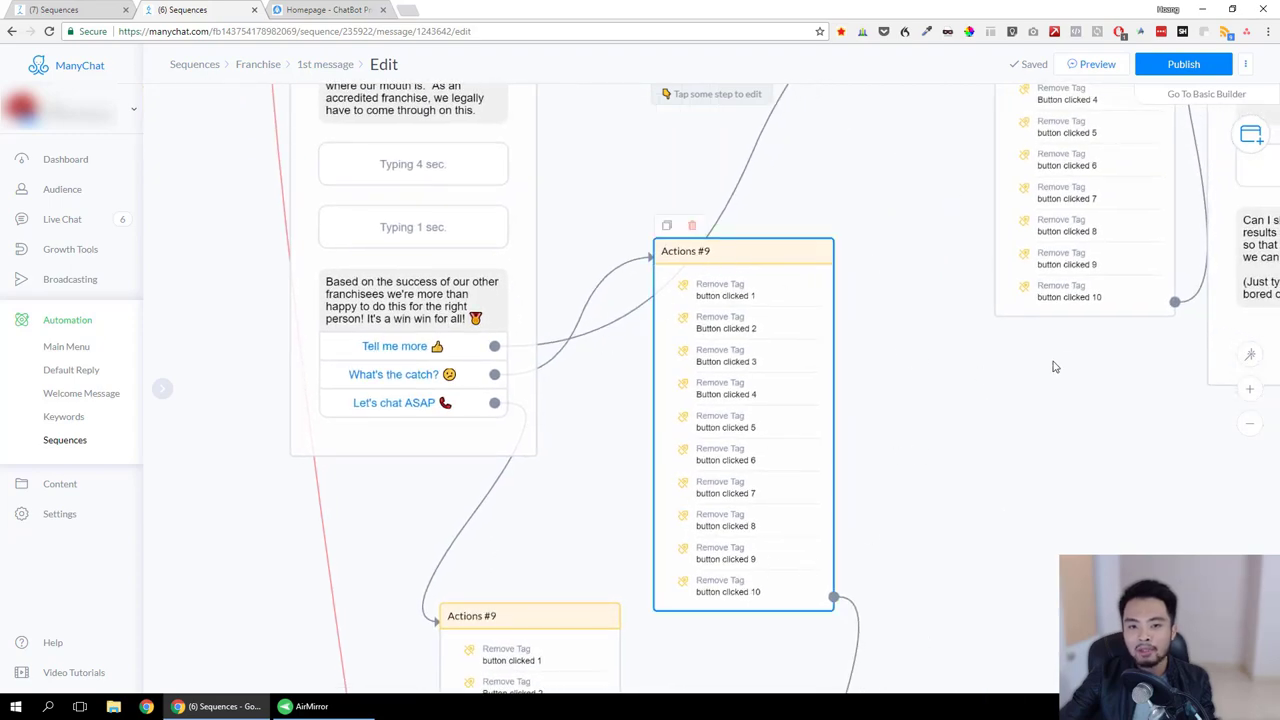
left_click_drag(1071, 477, 968, 534)
scroll(966, 535, "down", 5)
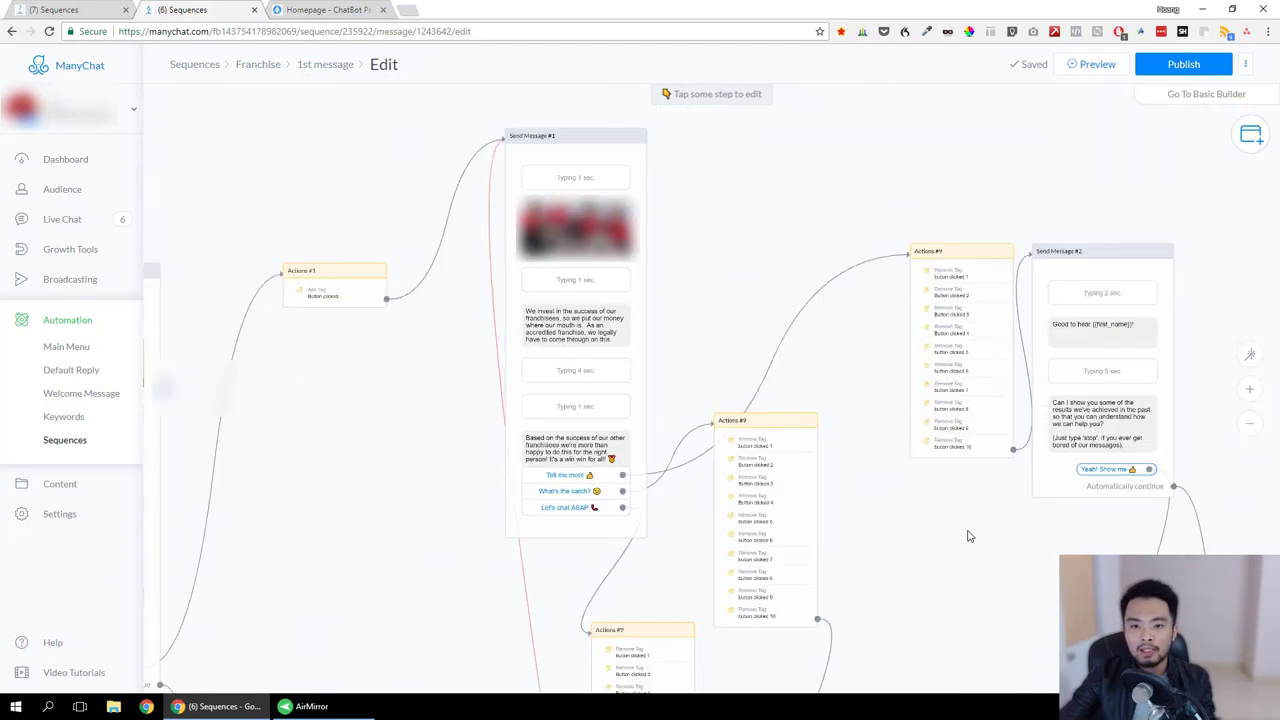
left_click_drag(575, 553, 357, 360)
left_click_drag(417, 485, 280, 399)
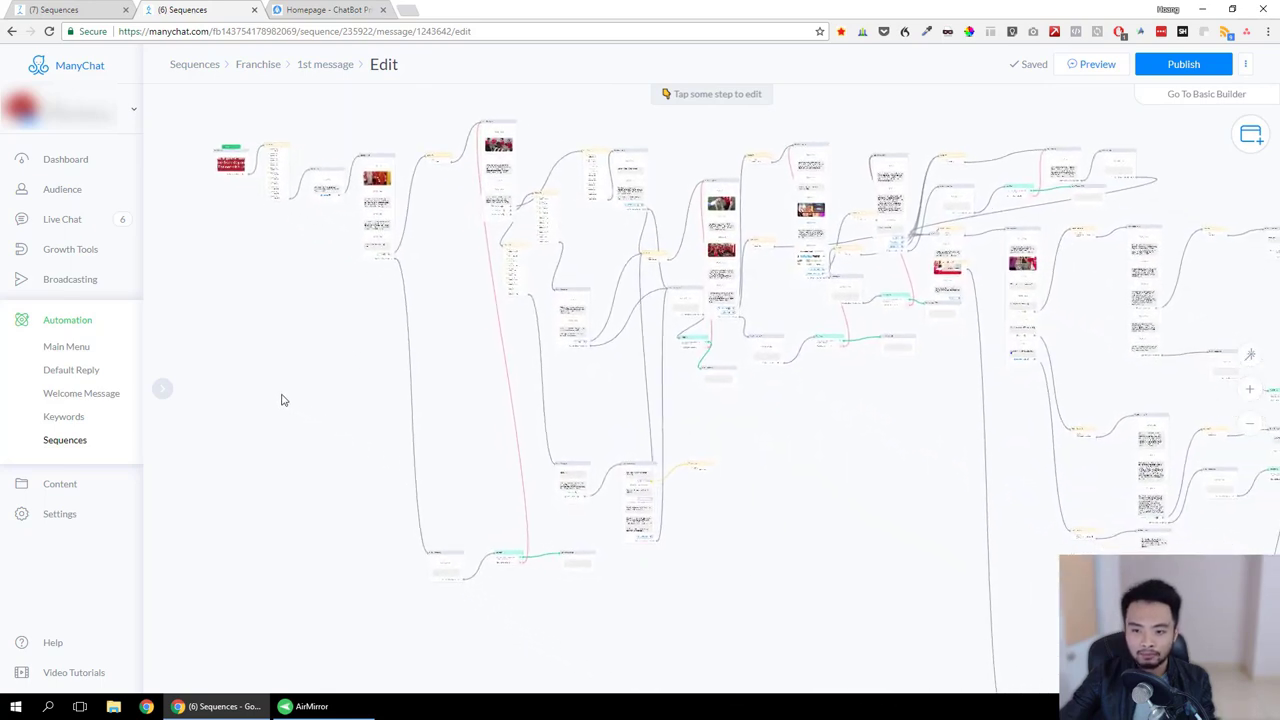
scroll(788, 579, "up", 3)
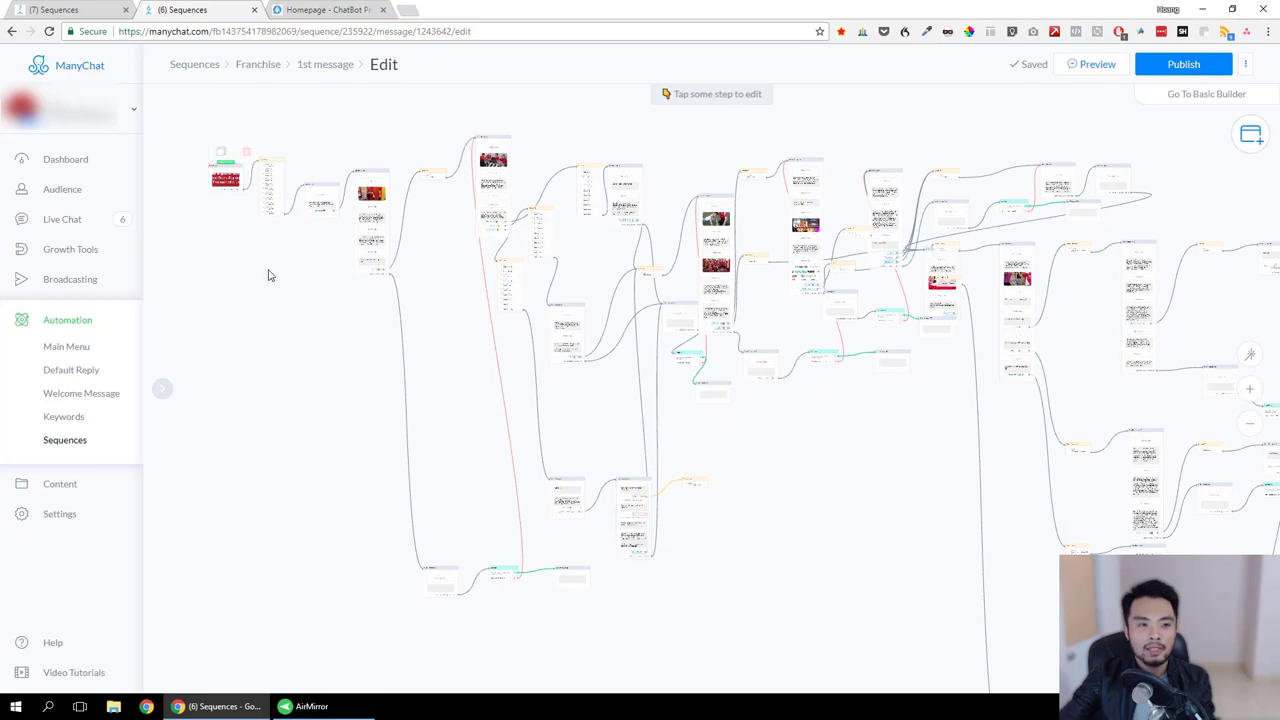
left_click_drag(692, 489, 477, 335)
left_click_drag(643, 423, 531, 404)
left_click_drag(1138, 483, 1146, 232)
scroll(1157, 405, "down", 3)
left_click_drag(659, 458, 648, 503)
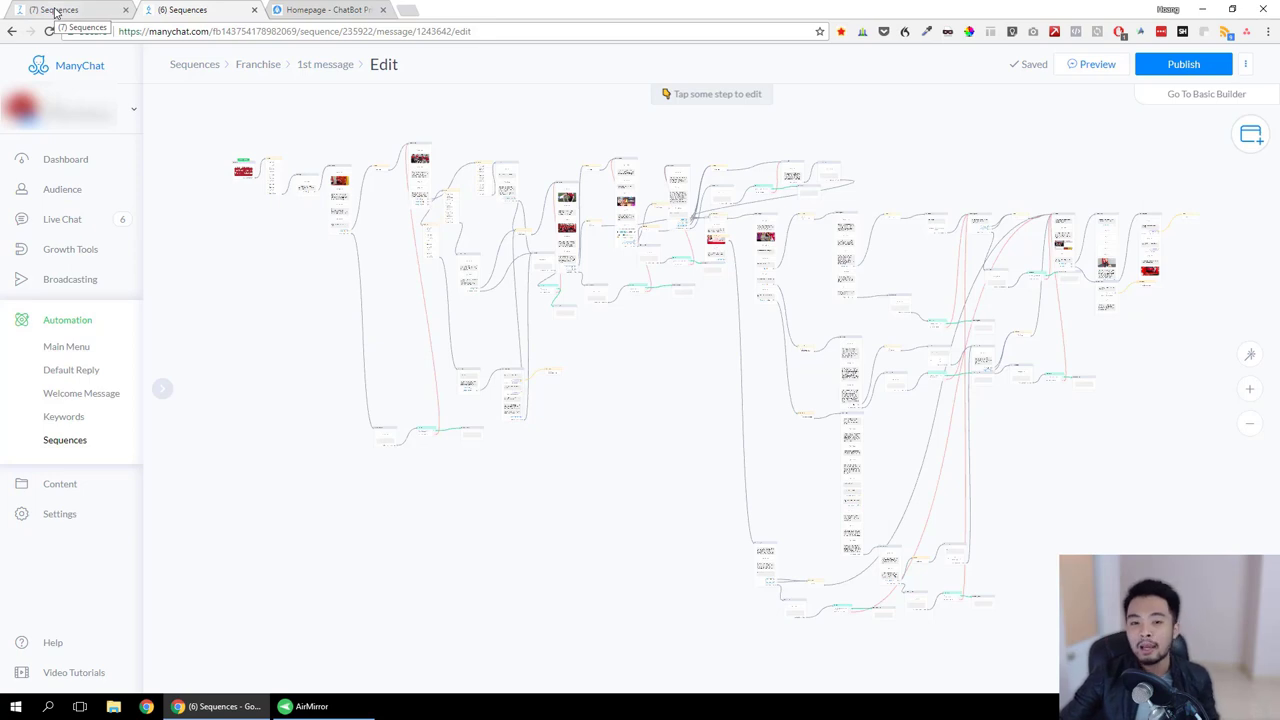
Step: Return to the Teach sequence and review its flow from the starting step through the waiting messages to the tag condition
left_click(55, 12)
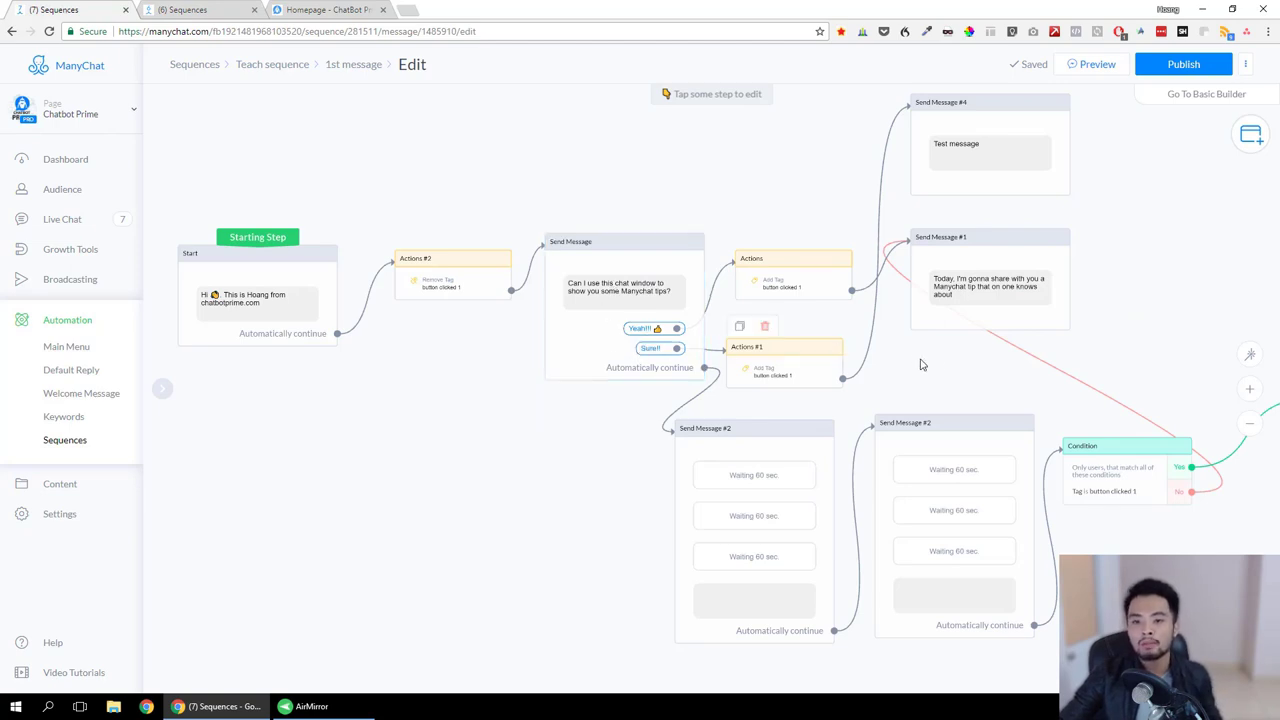
left_click_drag(931, 362, 969, 395)
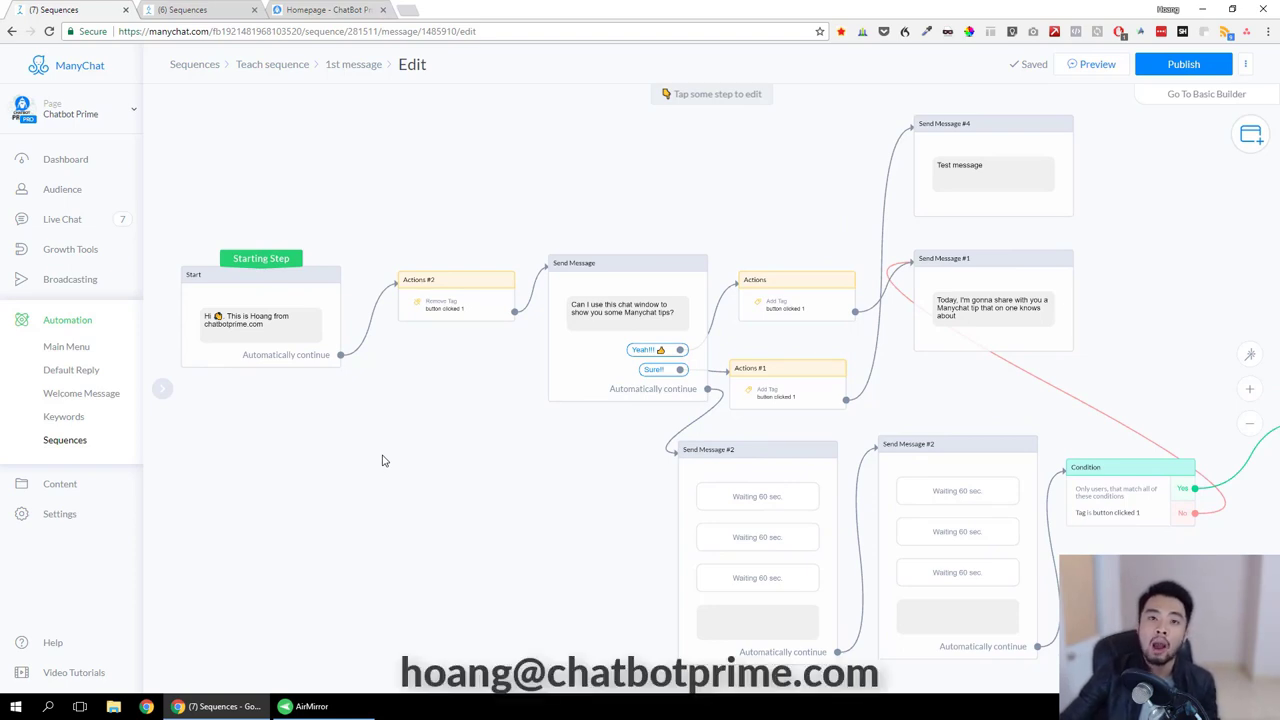
left_click_drag(382, 460, 406, 446)
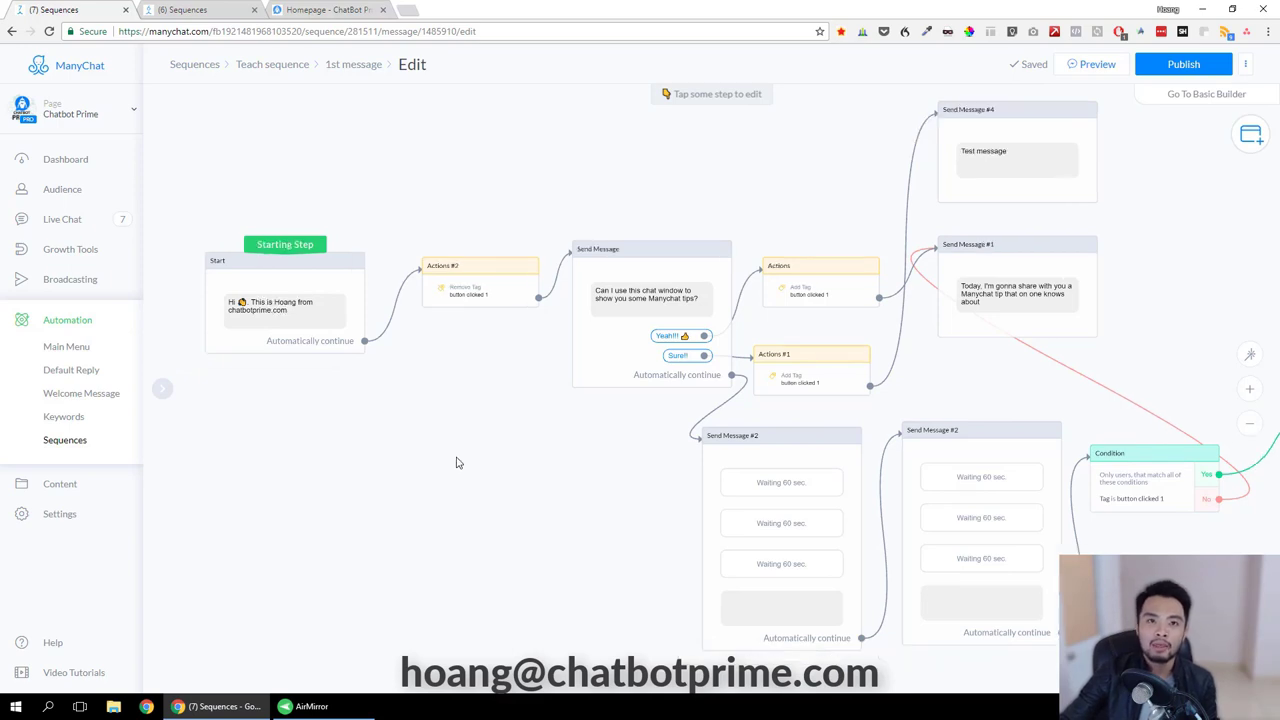